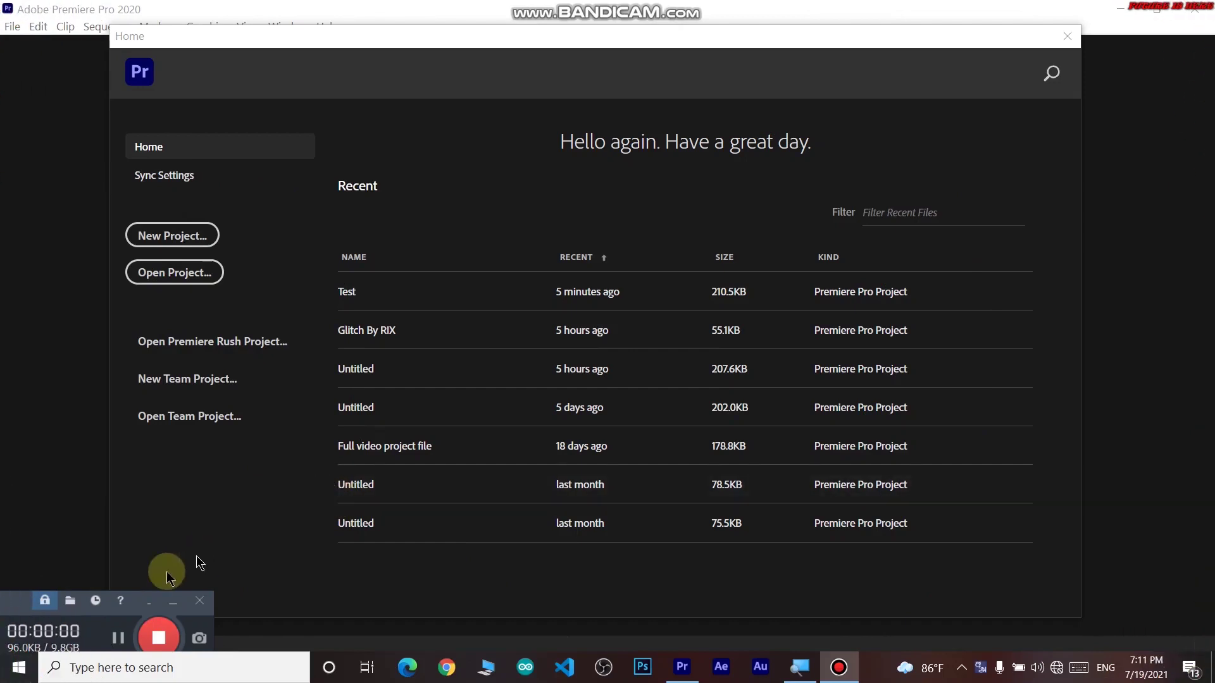
- Open the New Project dialog from Premiere Pro's Home screen
left_click(169, 597)
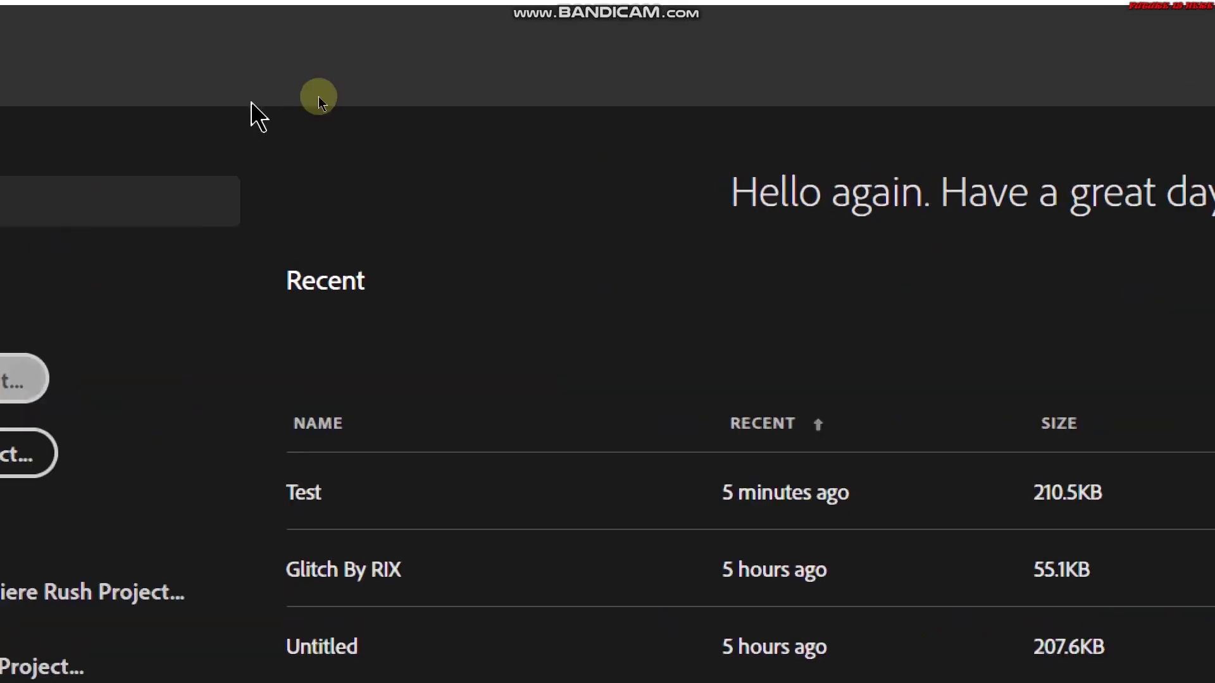
left_click(340, 398)
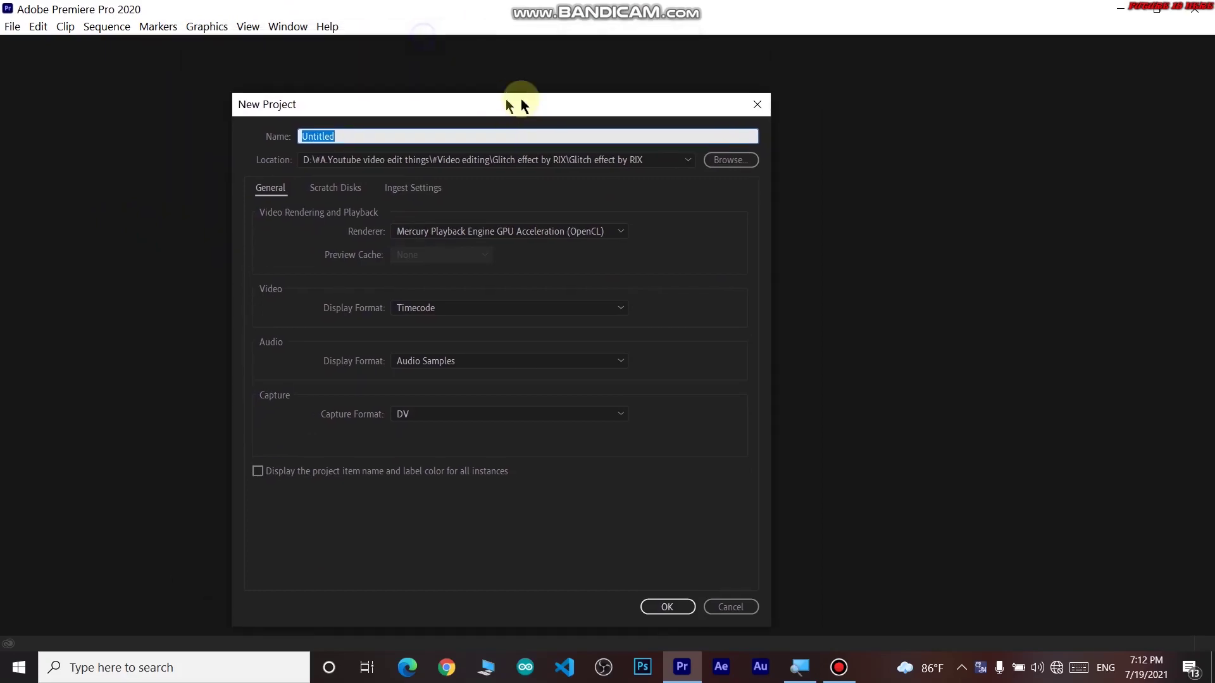
- Rename the project from Untitled to 'Test' and confirm overwriting the existing Test project
left_click_drag(427, 41, 549, 84)
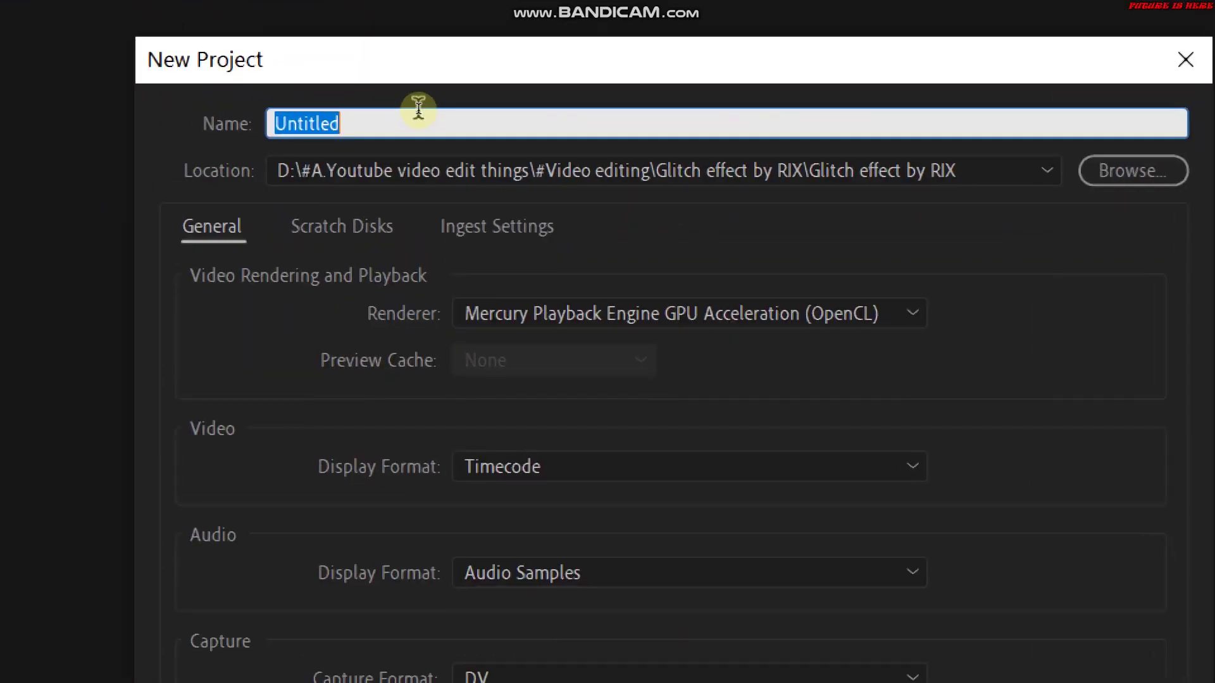
key("BackSpace")
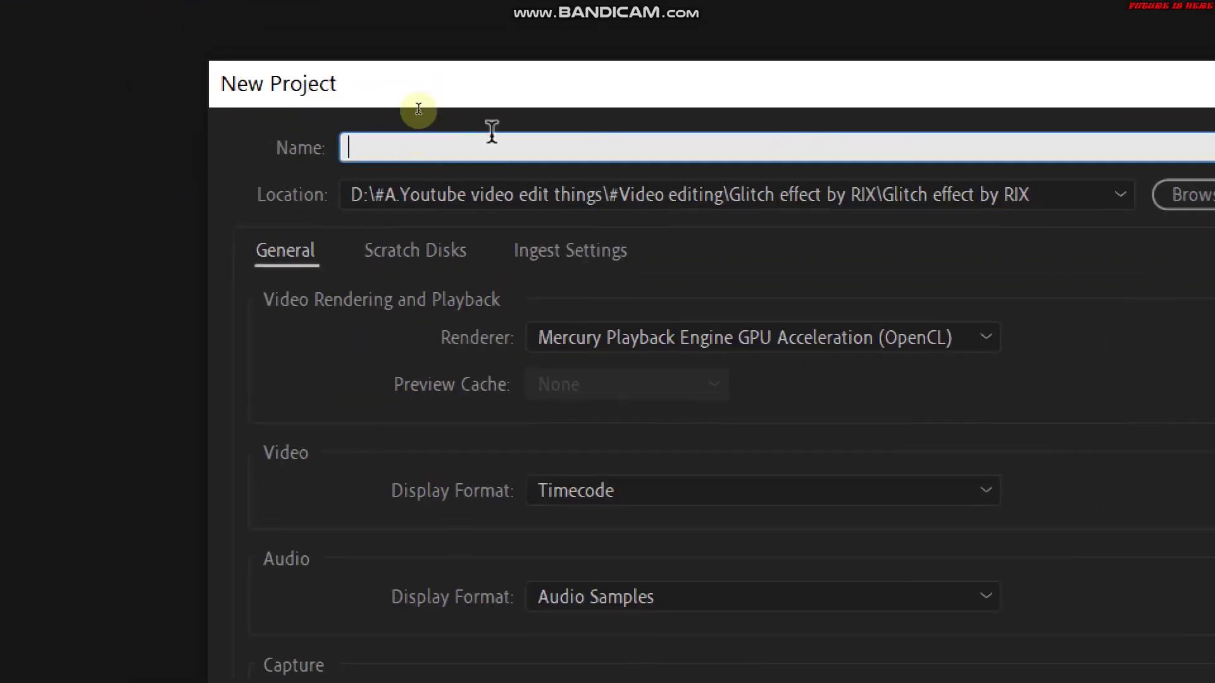
type("Tes")
type("t")
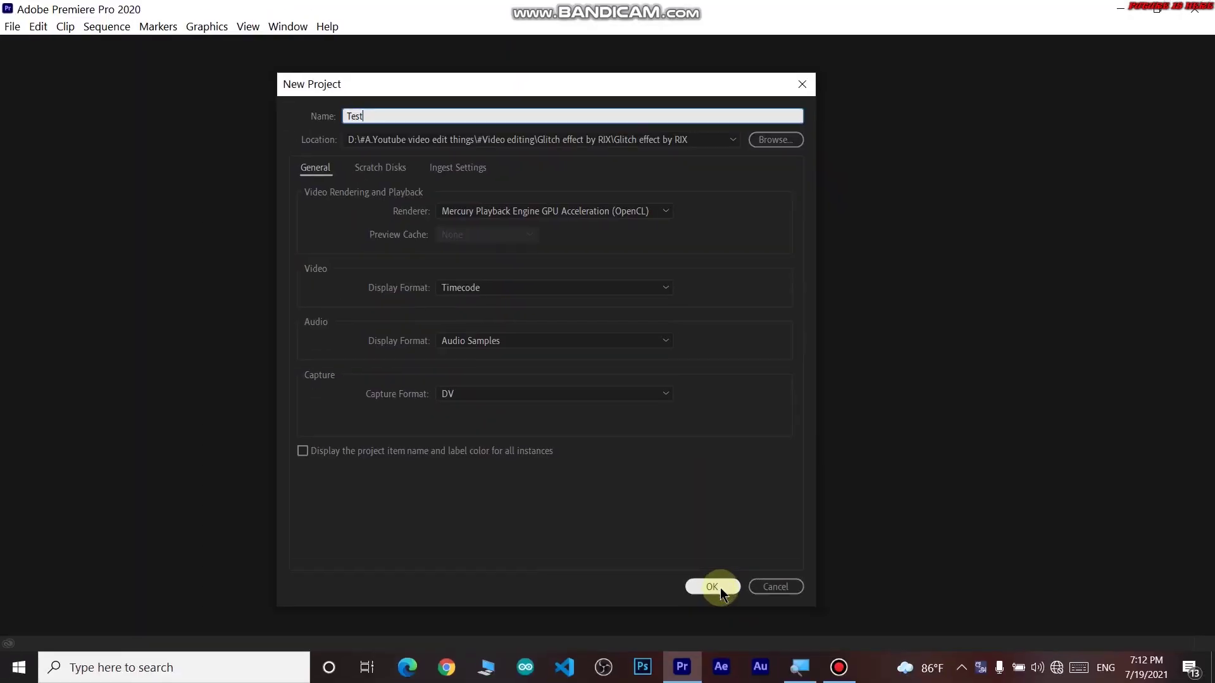
left_click(713, 587)
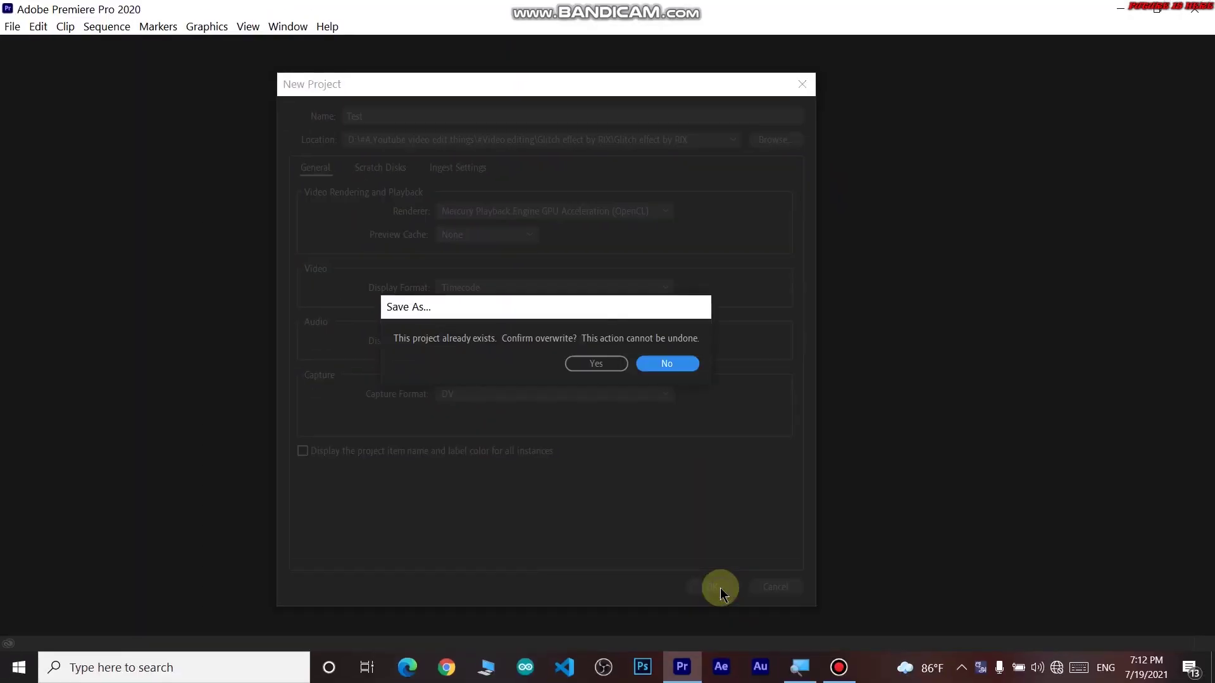
left_click(602, 366)
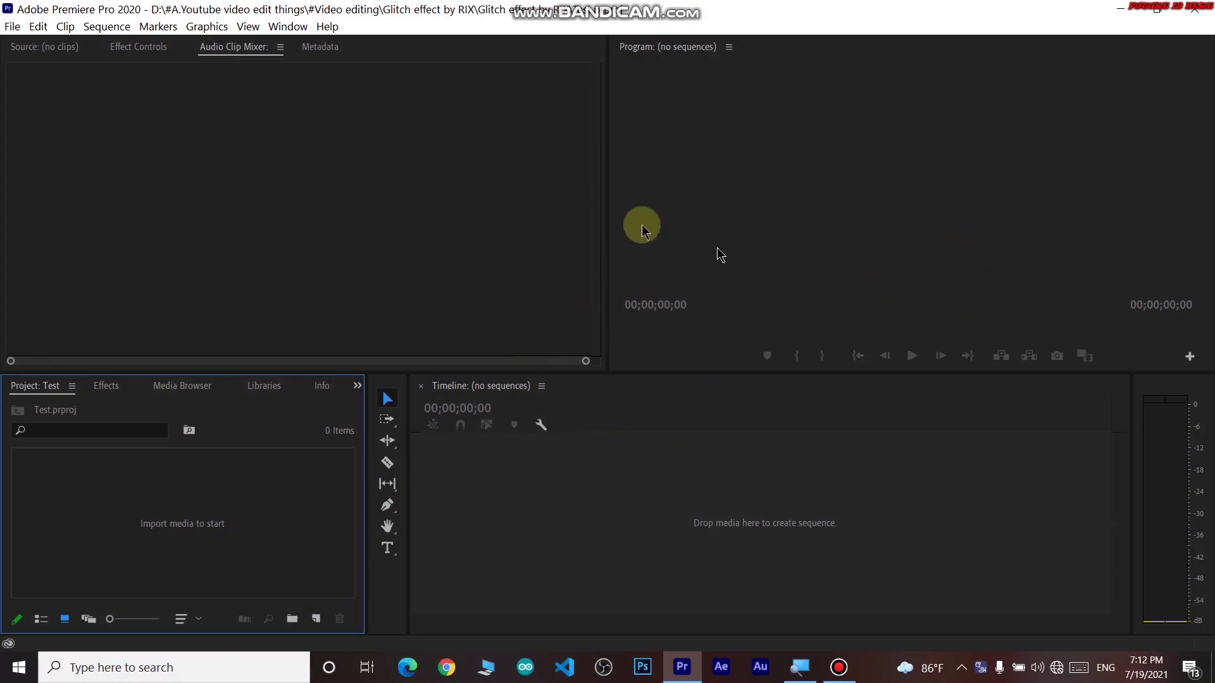
- Widen the Program monitor and audio meters, and fine-tune the Project panel width
left_click_drag(600, 204, 540, 203)
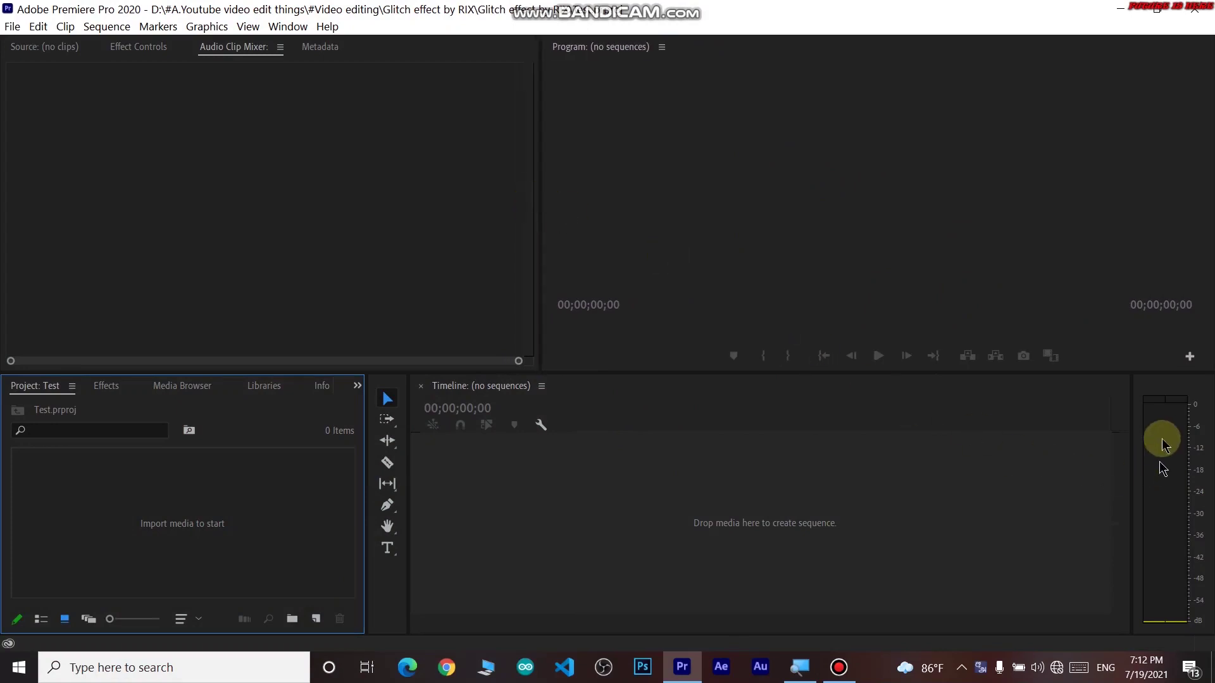
left_click_drag(1130, 504, 1123, 503)
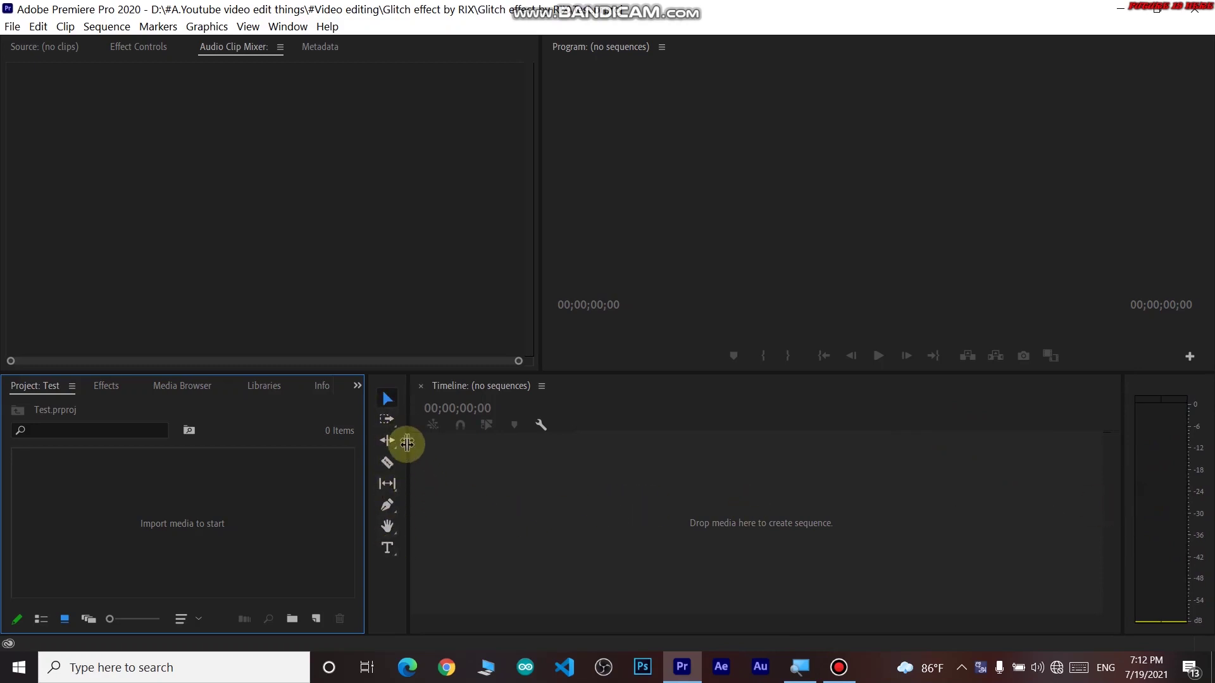
left_click_drag(406, 446, 402, 443)
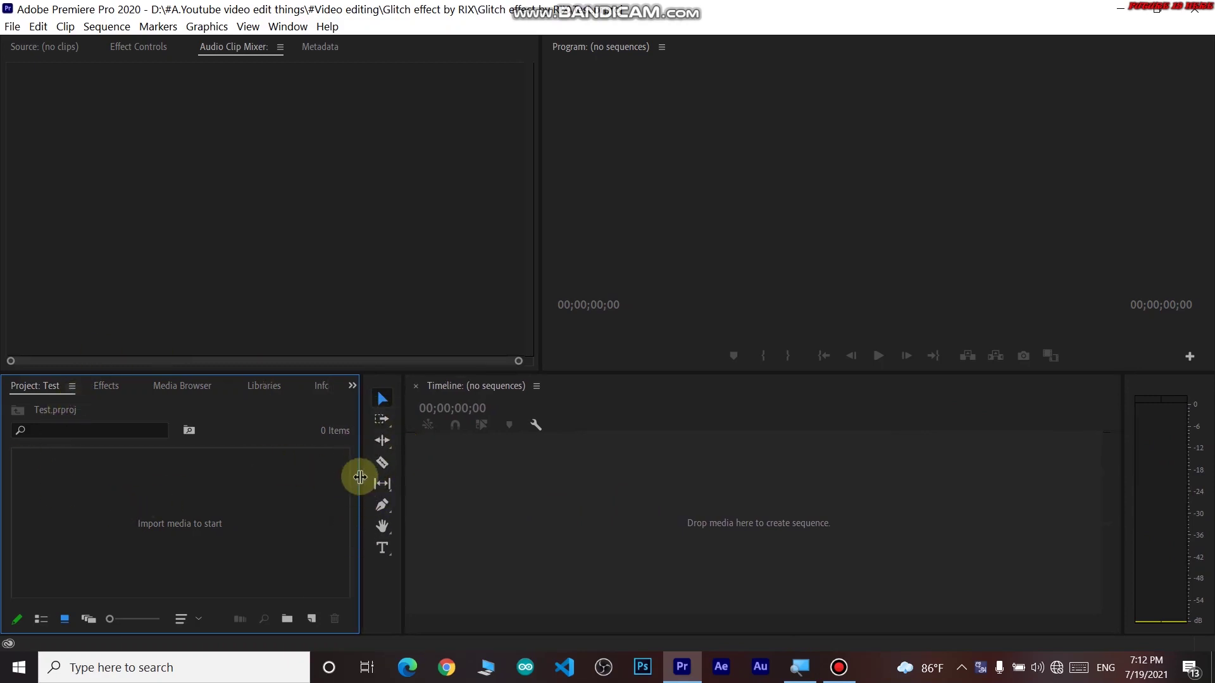
left_click_drag(362, 477, 372, 477)
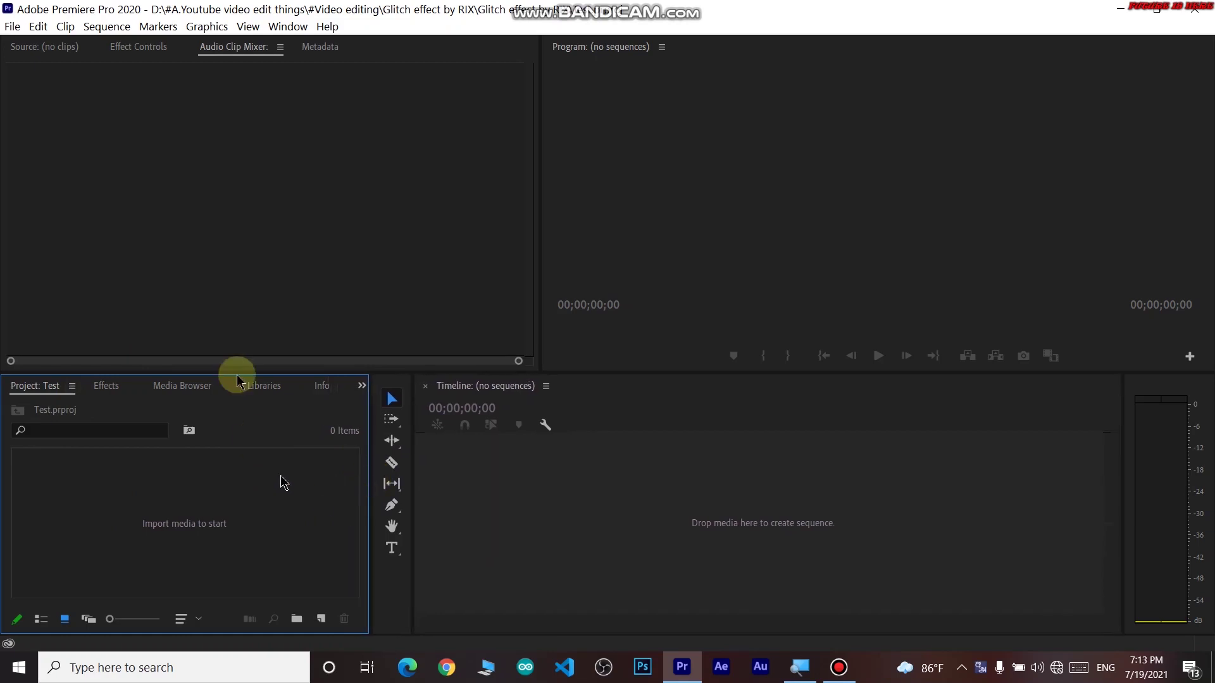
left_click(494, 676)
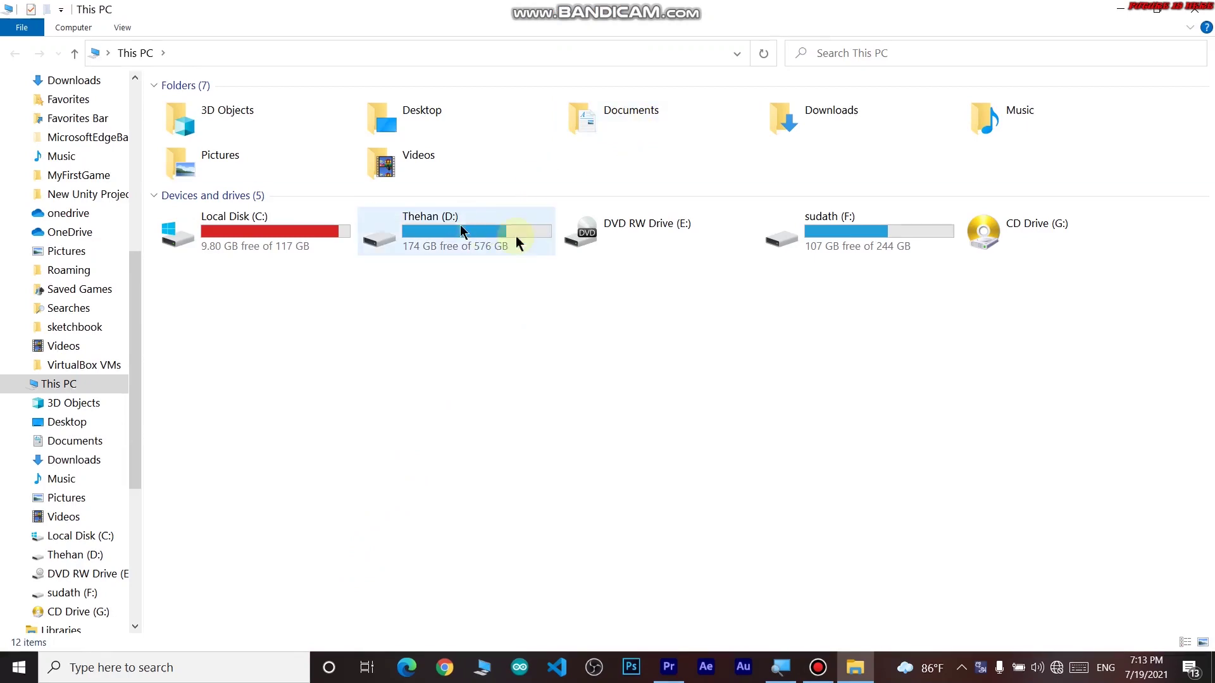
- Browse D:\#My YOUTUBE ChANNeL, the playlist folder, 1st video, New folder, and select Intro first.mp4
double_click(465, 237)
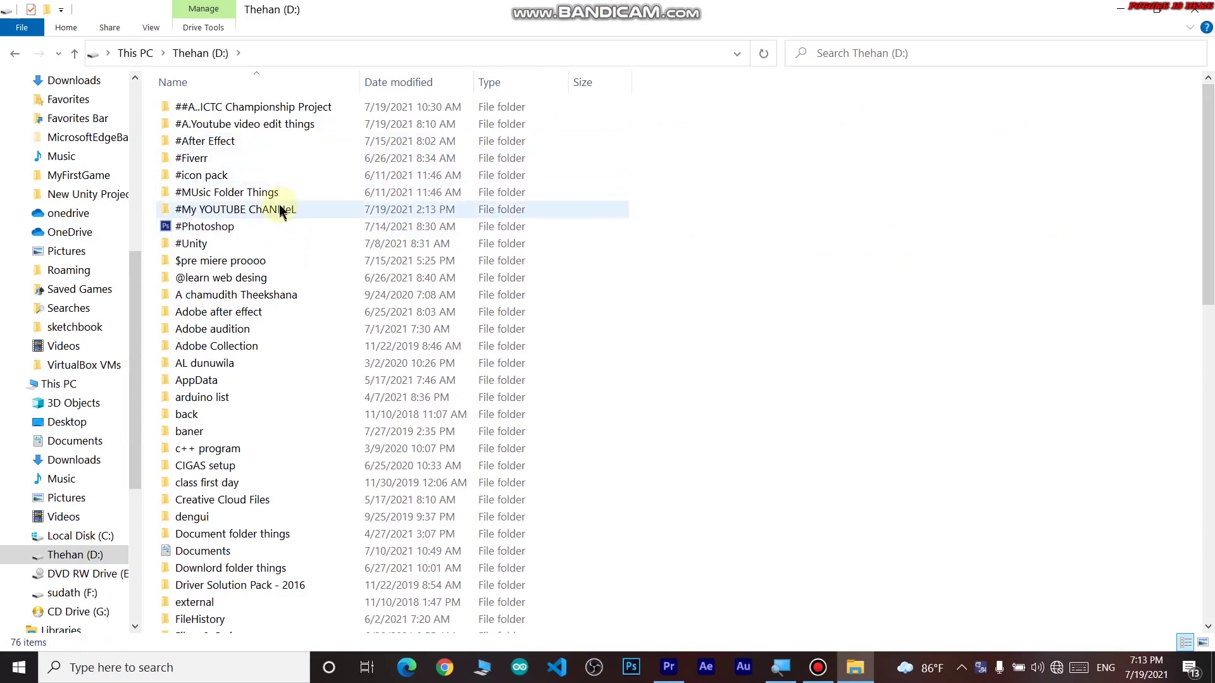
double_click(279, 208)
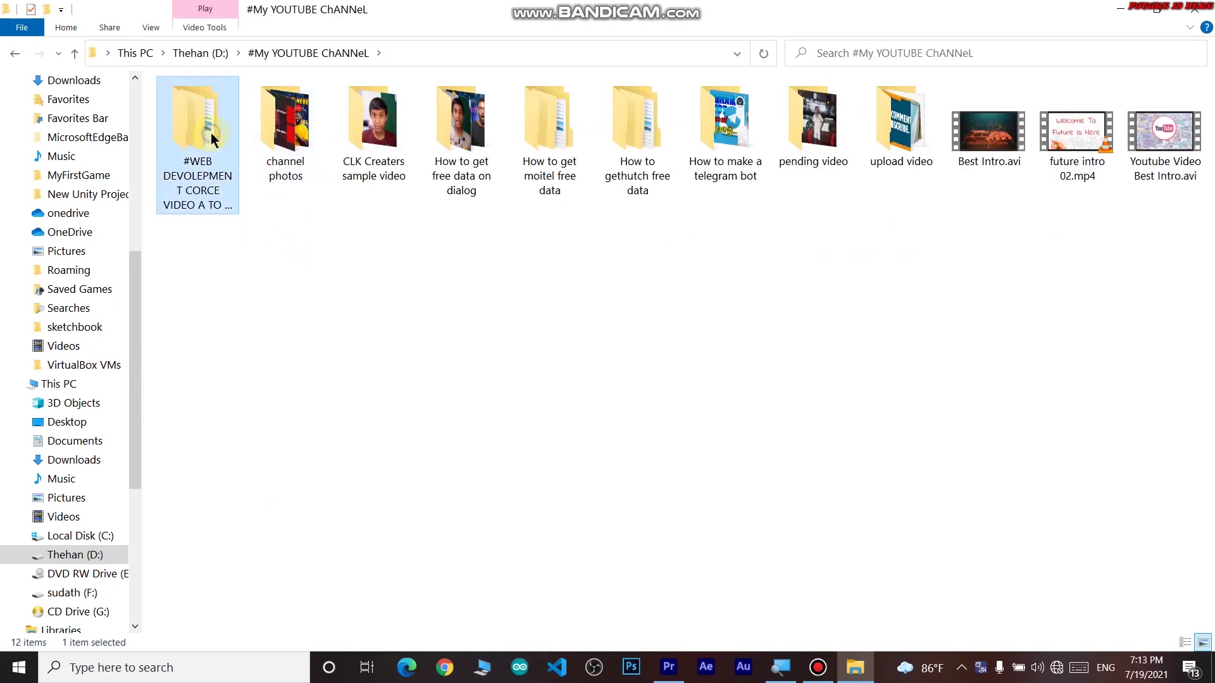
double_click(208, 126)
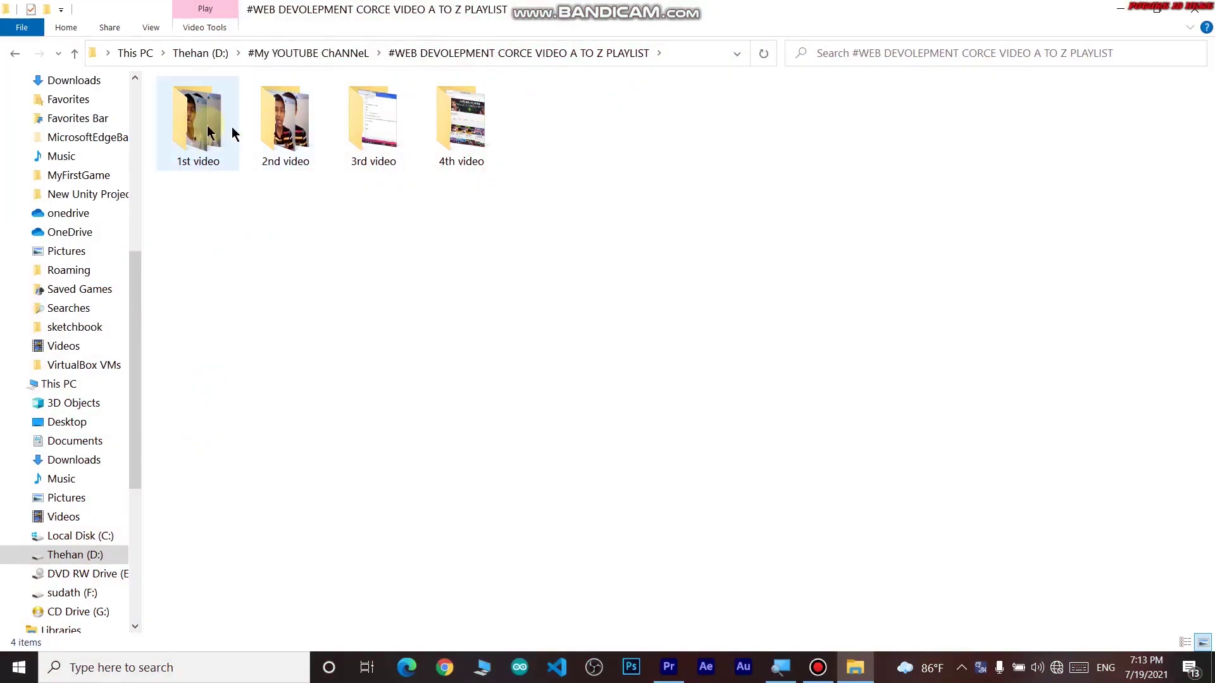
double_click(232, 126)
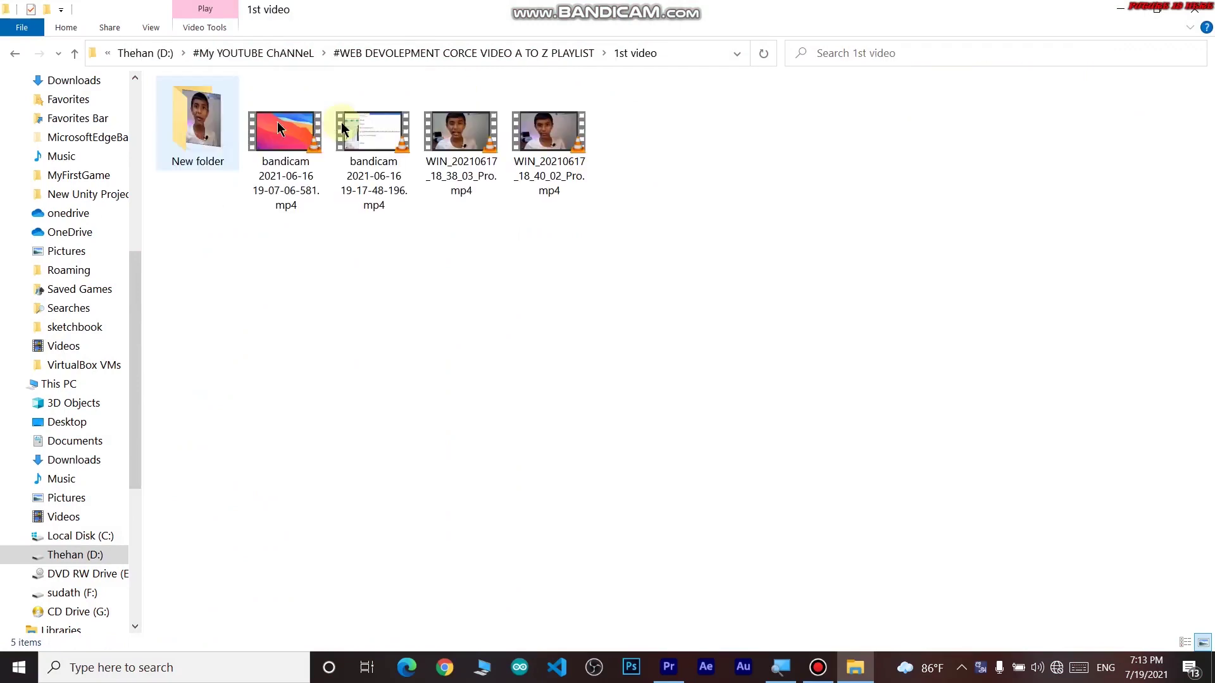
double_click(197, 122)
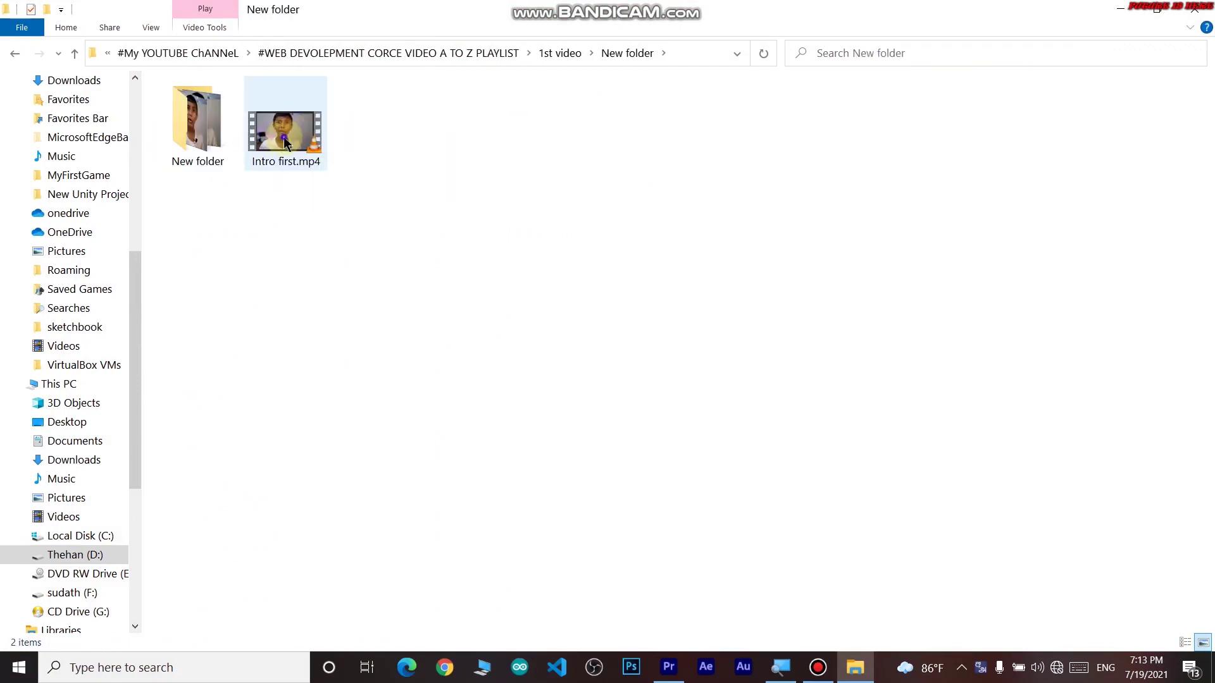
left_click(285, 134)
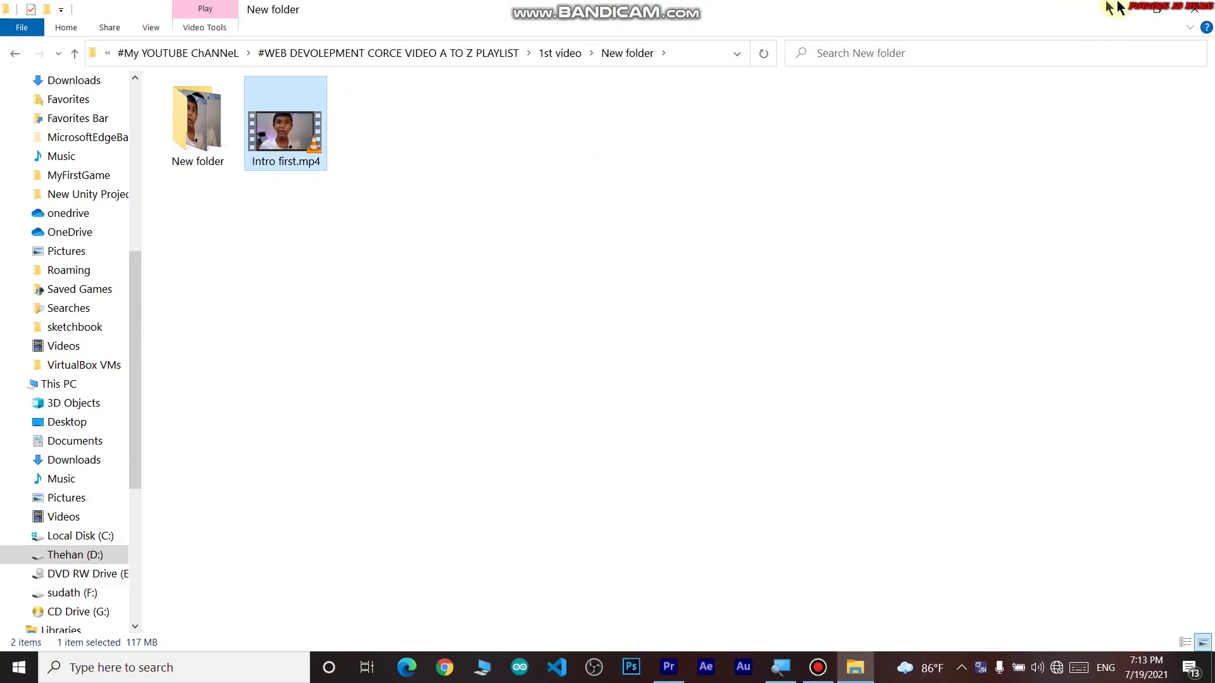
left_click(1156, 11)
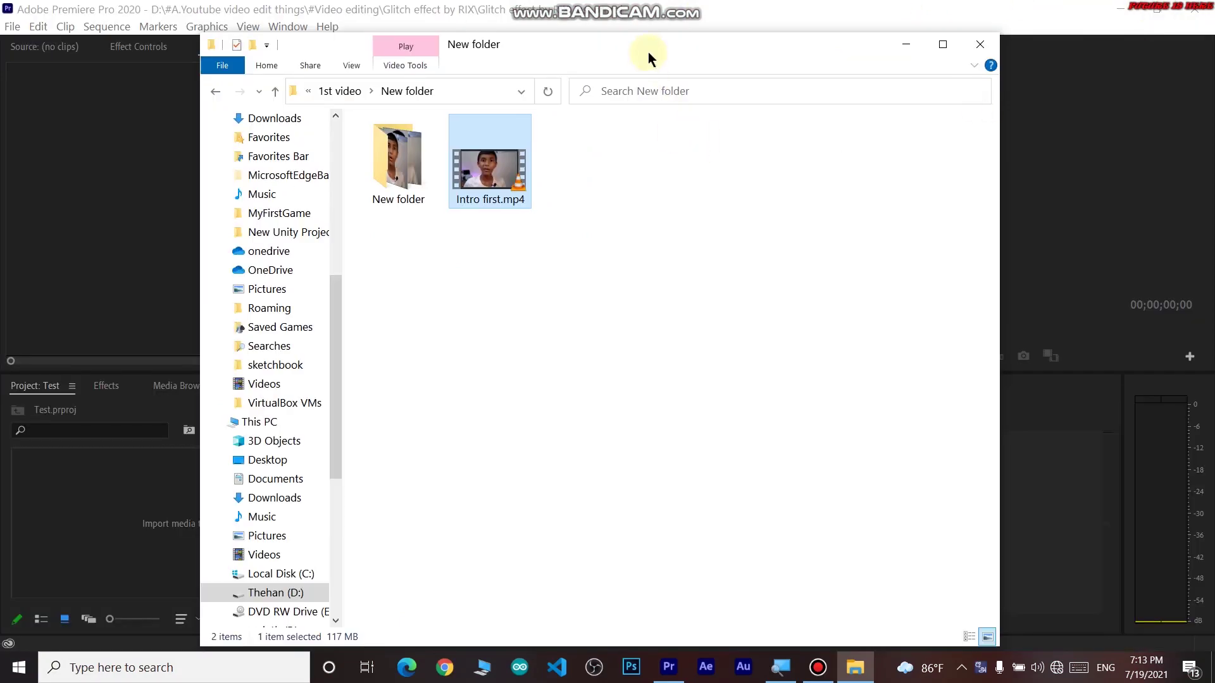
- Drag Intro first.mp4, then 1st video.mp4 from the 2nd video folder, into the Project panel
left_click_drag(648, 52, 882, 61)
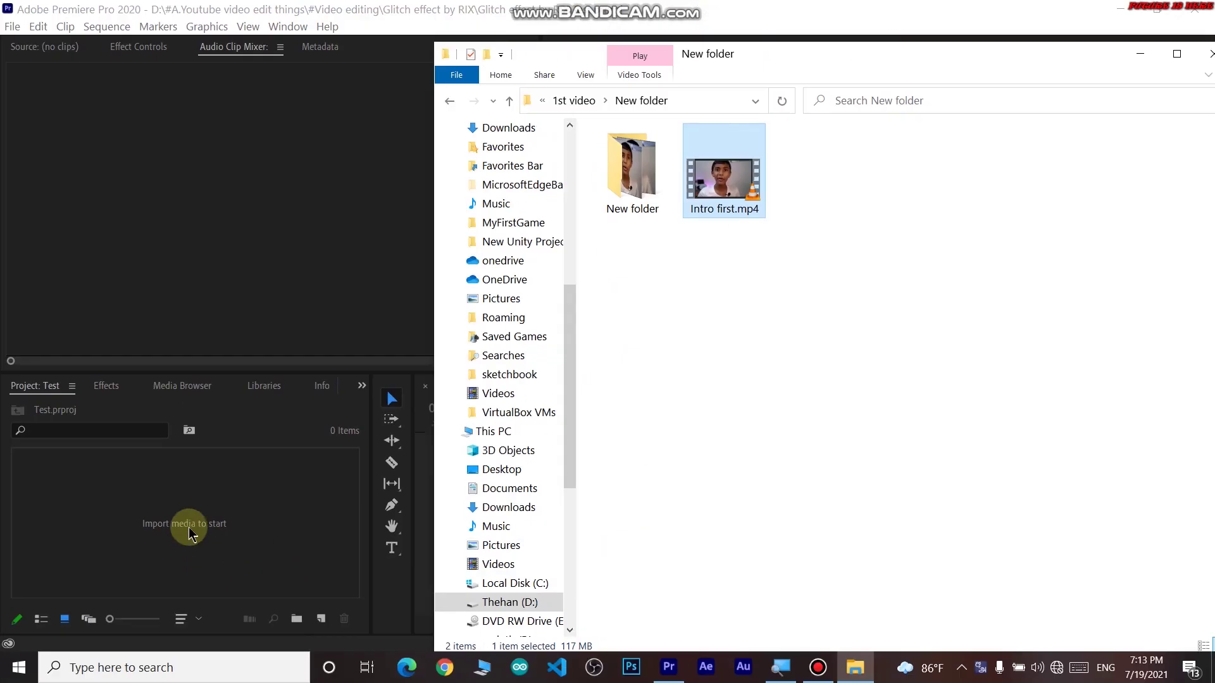
left_click_drag(715, 182, 186, 537)
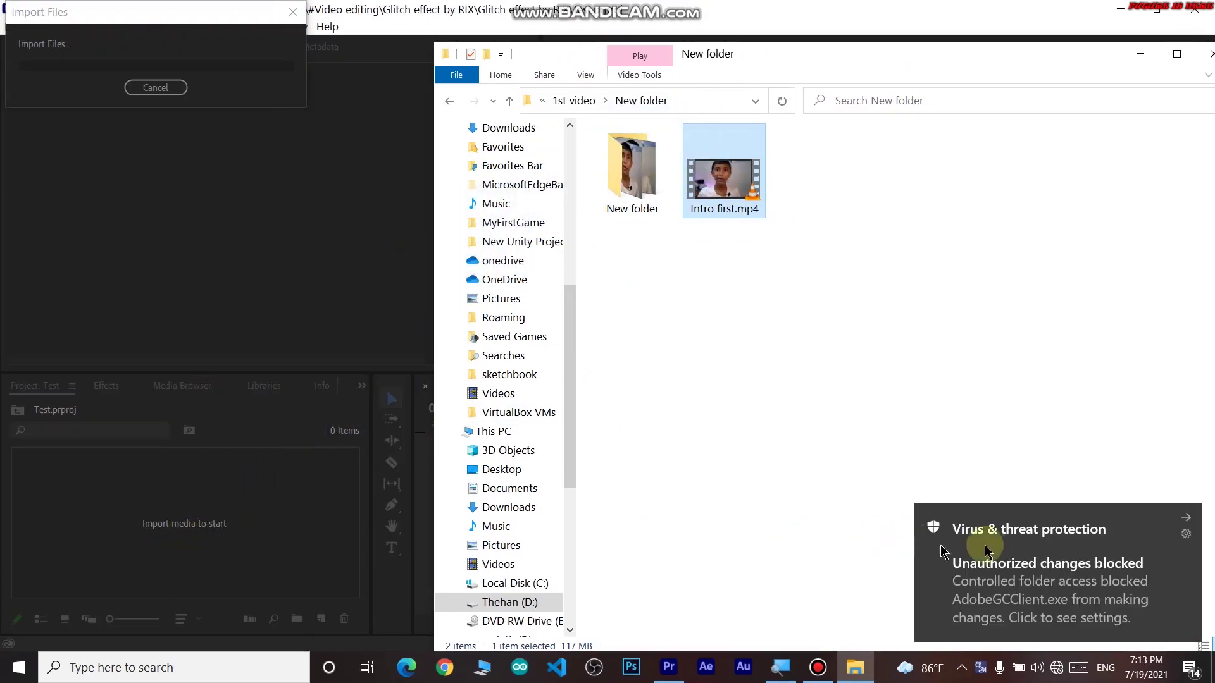
left_click(1182, 517)
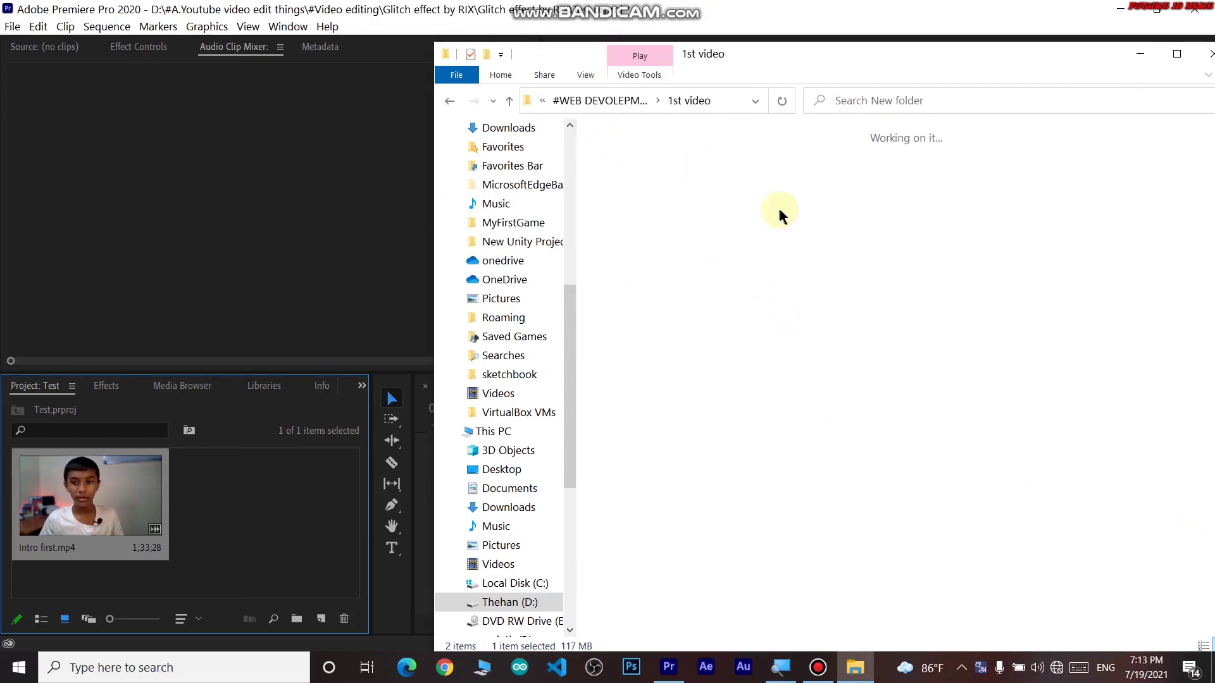
left_click(603, 106)
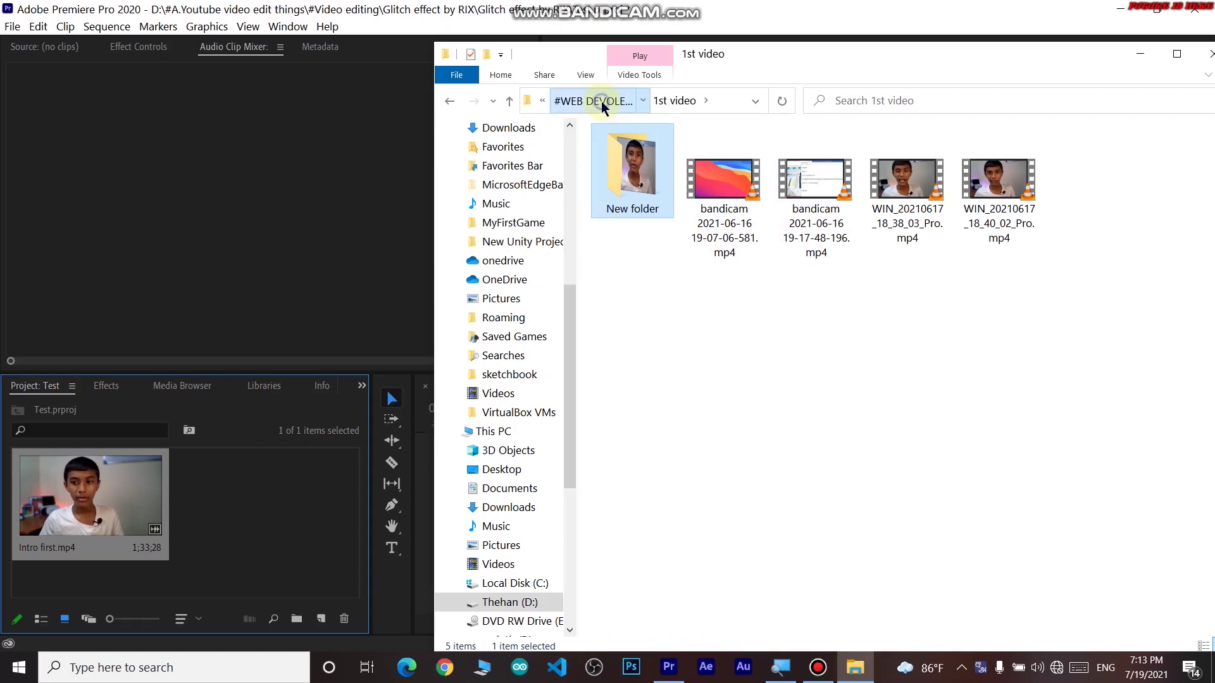
double_click(723, 168)
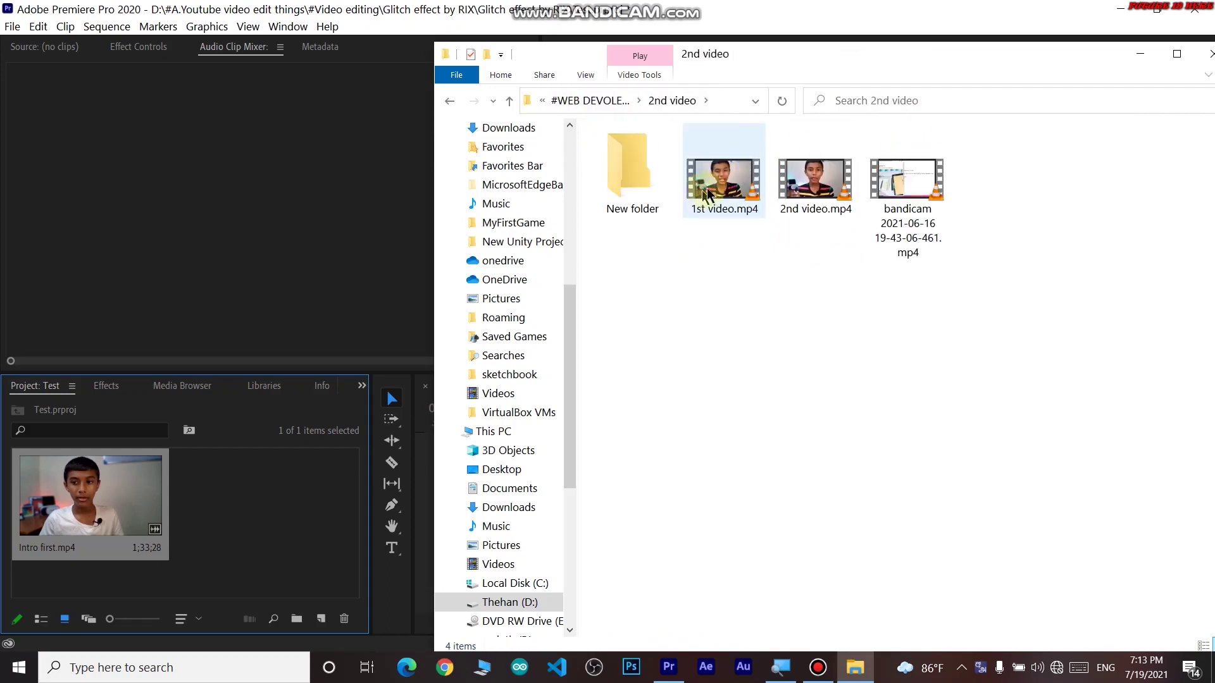
left_click_drag(720, 196, 236, 515)
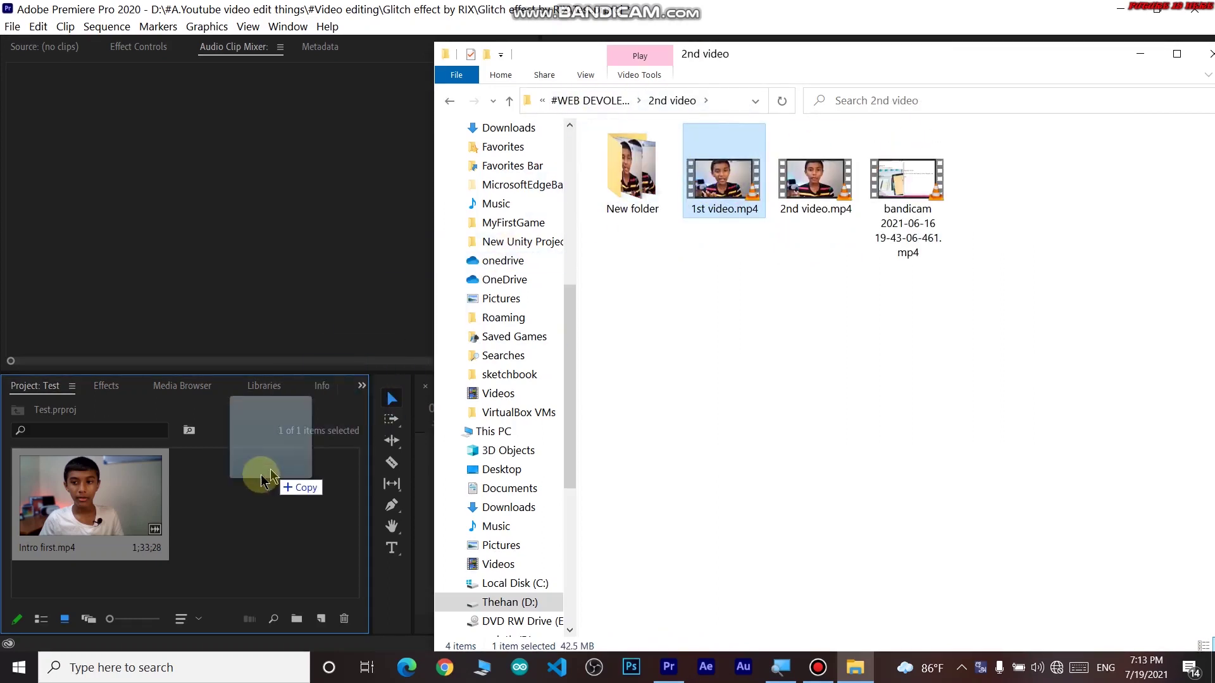
left_click_drag(236, 516, 241, 509)
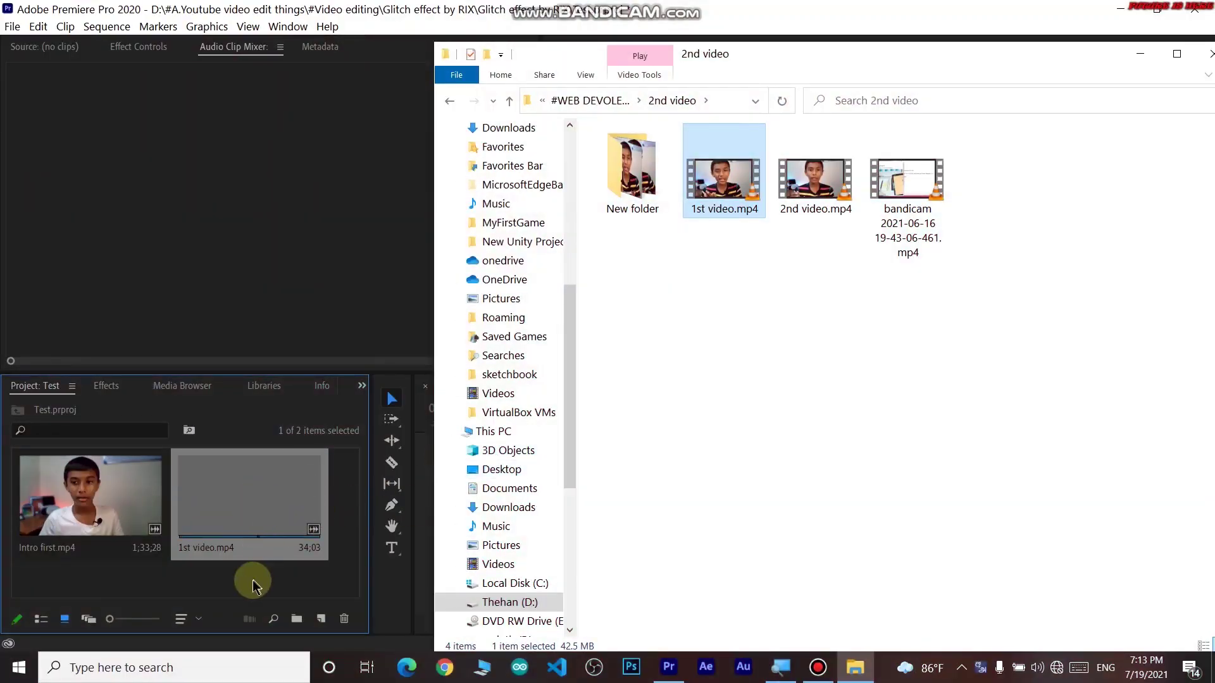
left_click(252, 602)
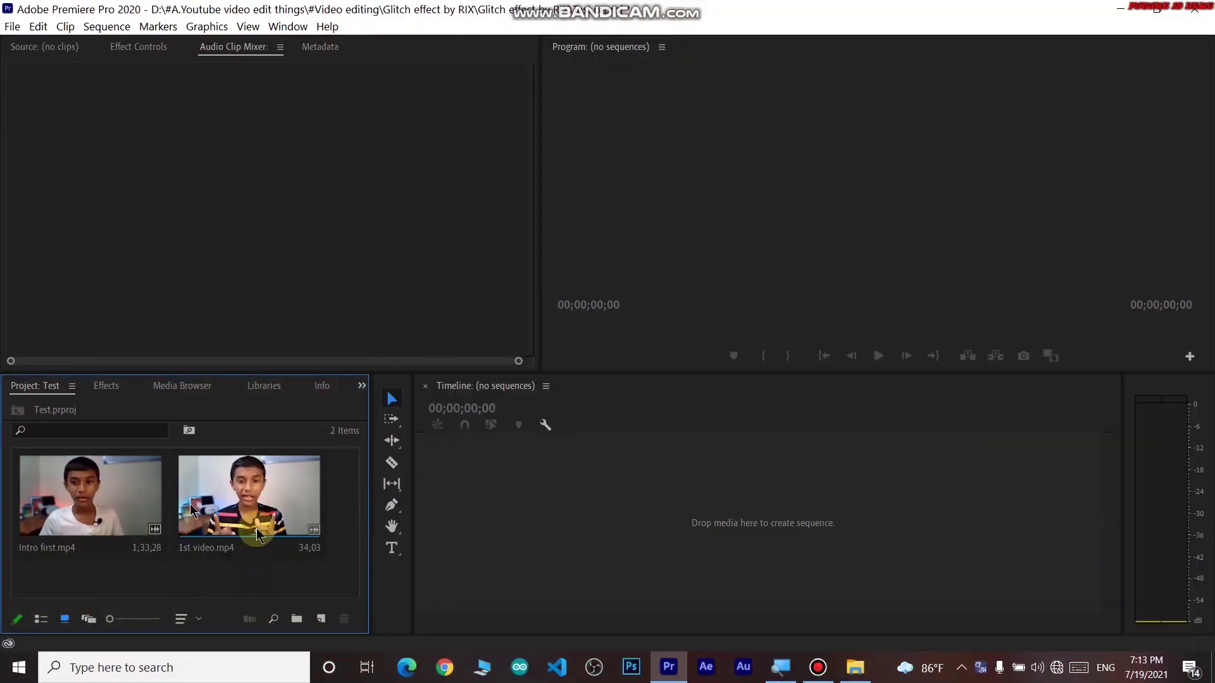
- Switch the Project panel to List View and try selecting and deselecting the clips
left_click(40, 621)
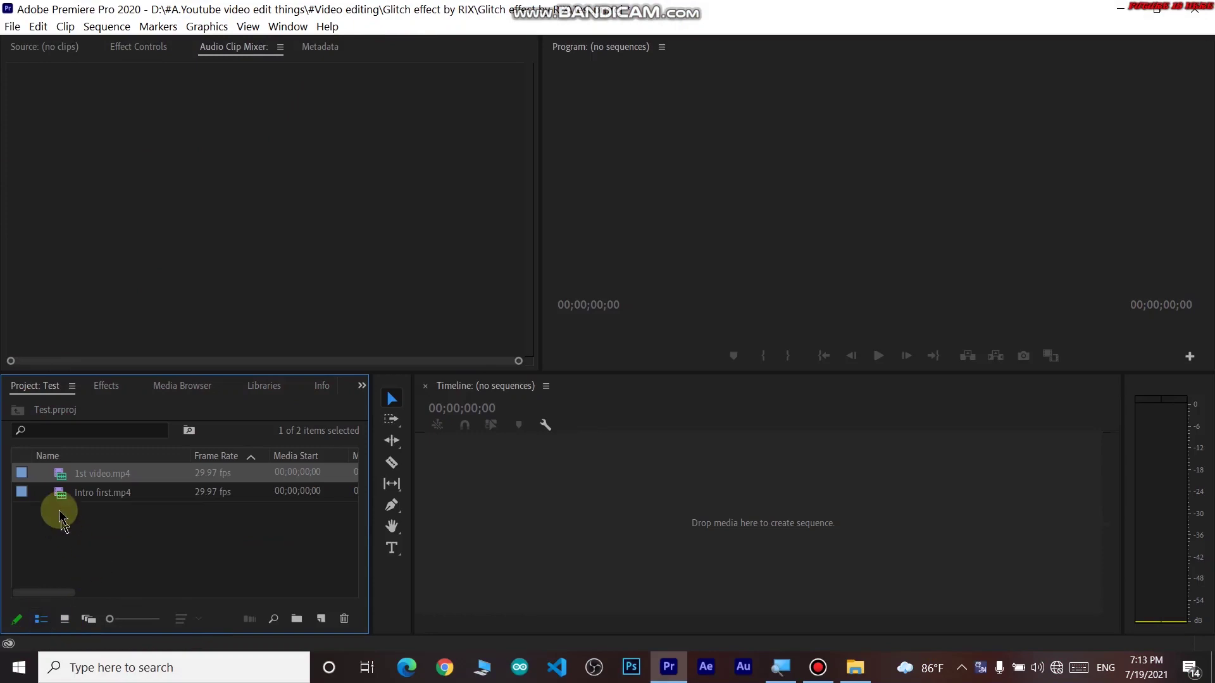
left_click(28, 497)
left_click(22, 473)
left_click(23, 492)
left_click(23, 475)
left_click(24, 486)
left_click(24, 476)
left_click(25, 480)
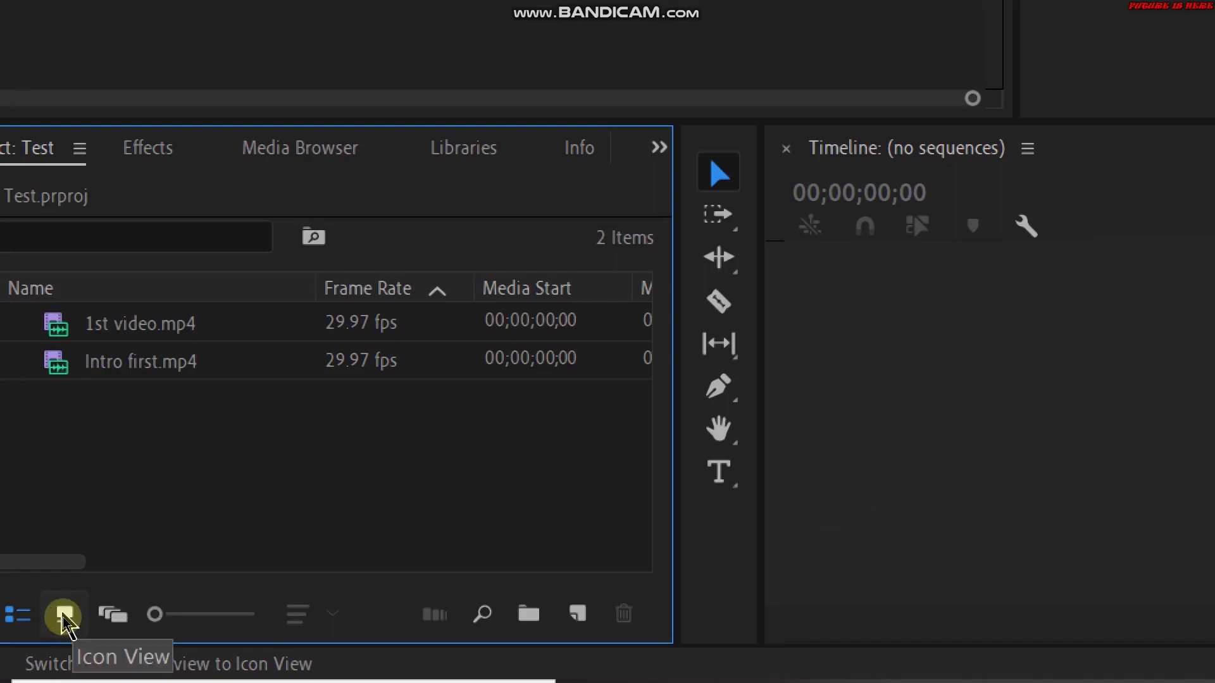
- Return to List View after Icon View, then select both 1st video.mp4 and Intro first.mp4
left_click(65, 614)
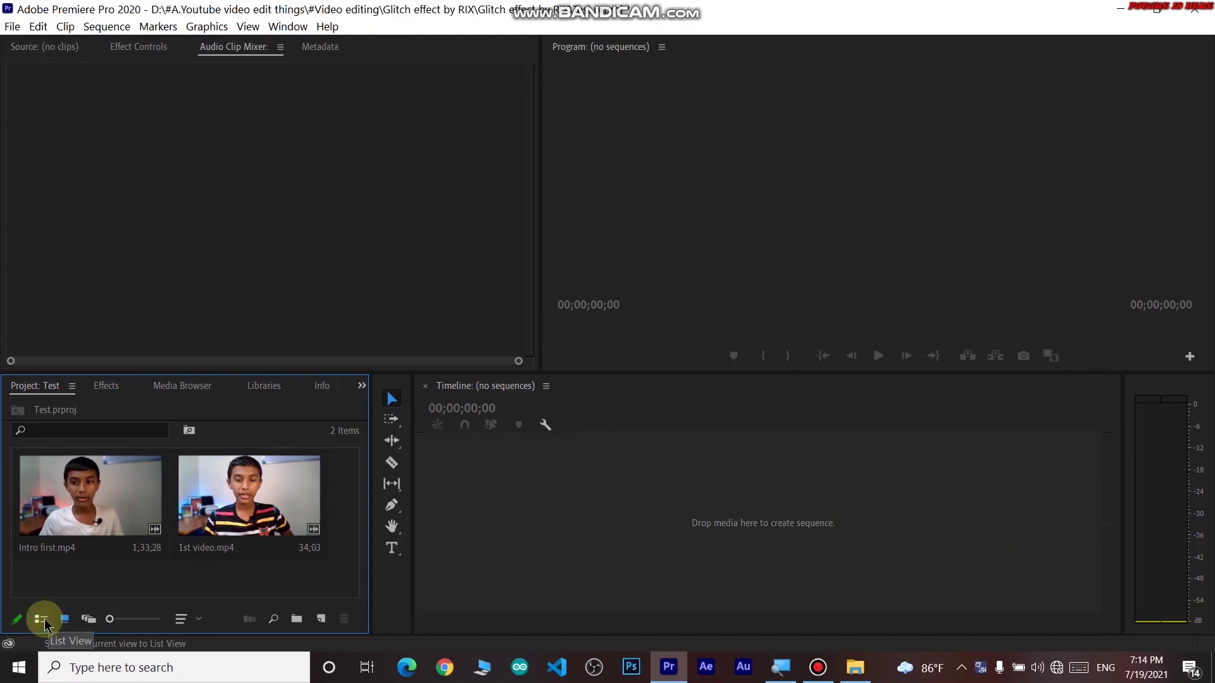
left_click(41, 620)
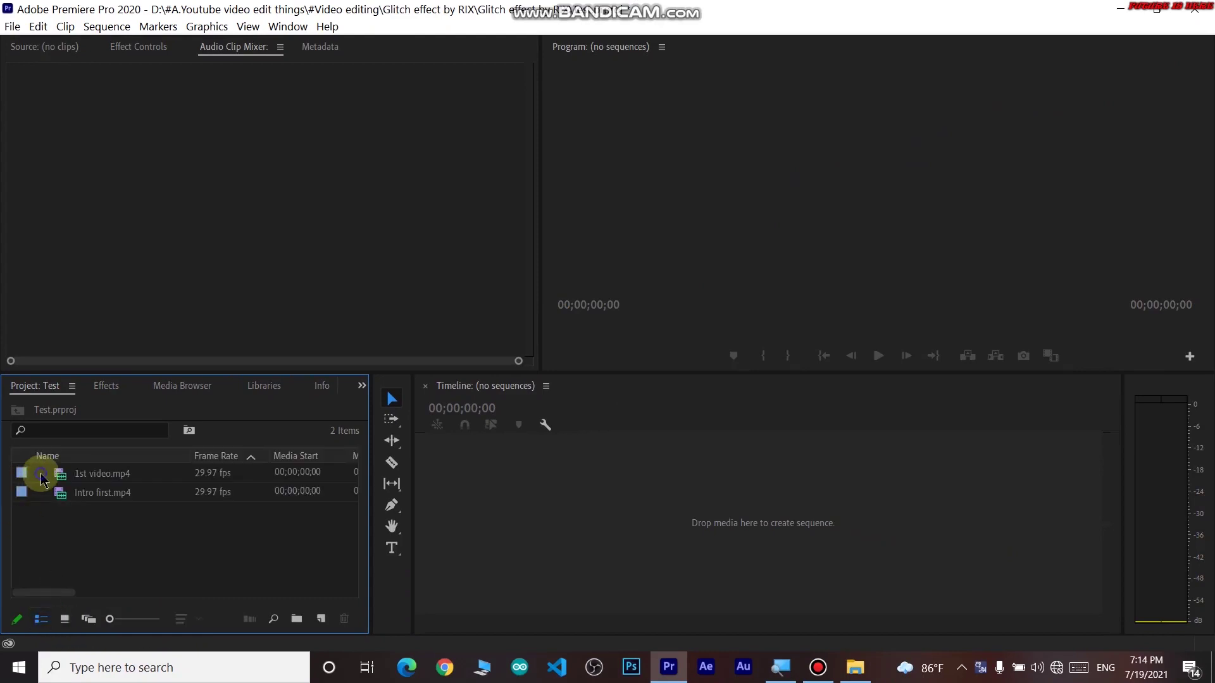
left_click(95, 490)
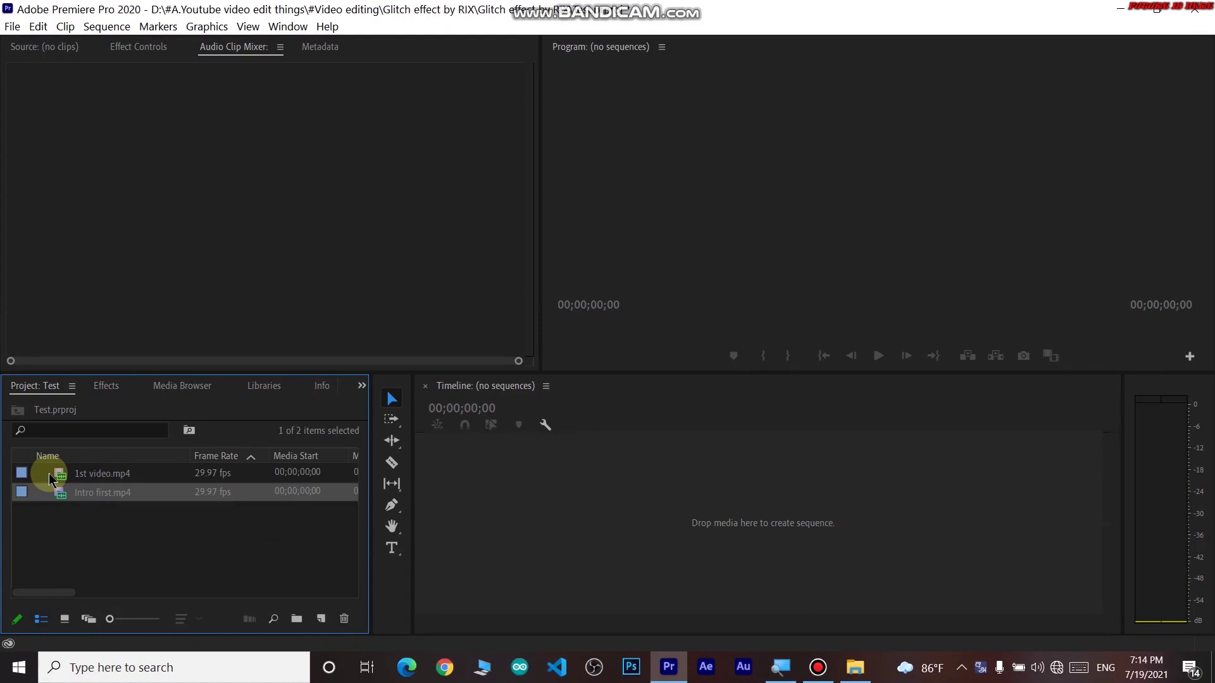
left_click(57, 525)
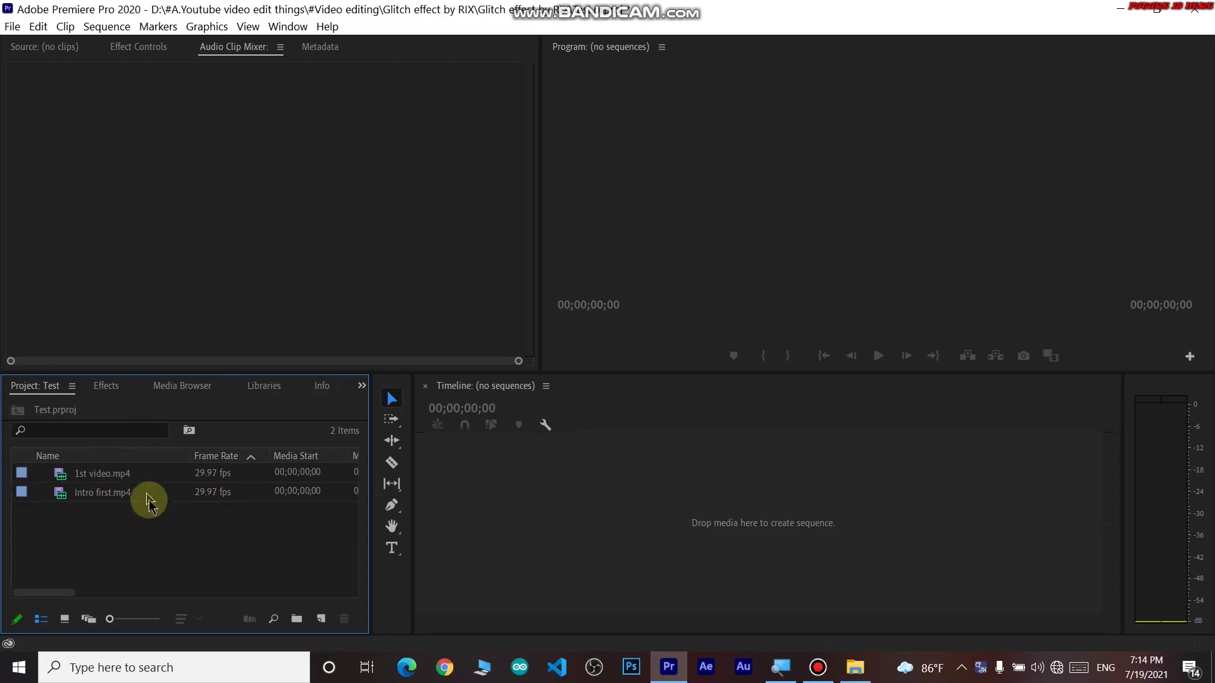
left_click(138, 474)
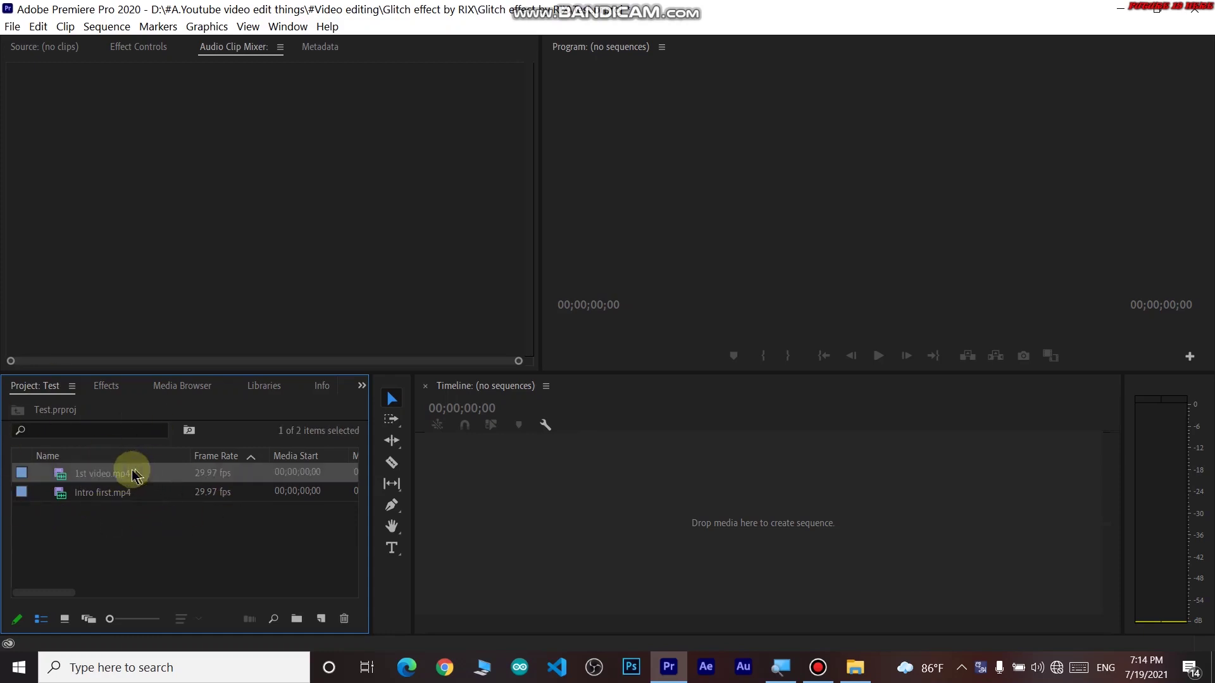
left_click(95, 493, "shift")
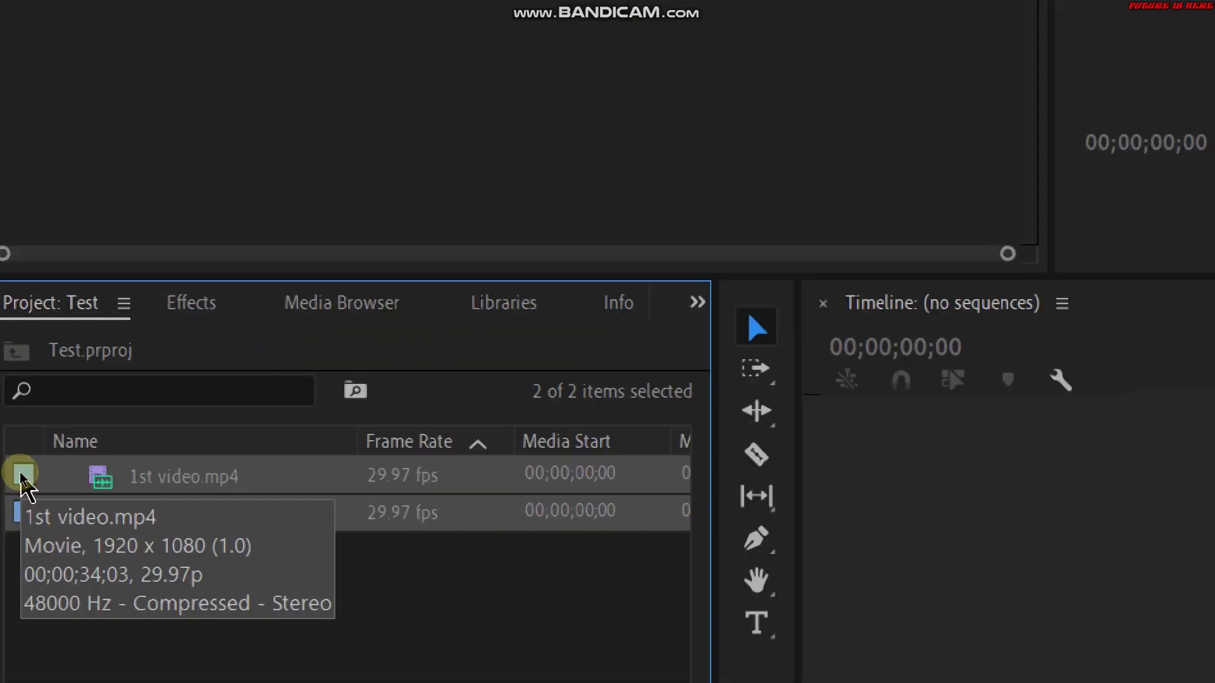
- Apply the Rose label to both selected clips
right_click(22, 480)
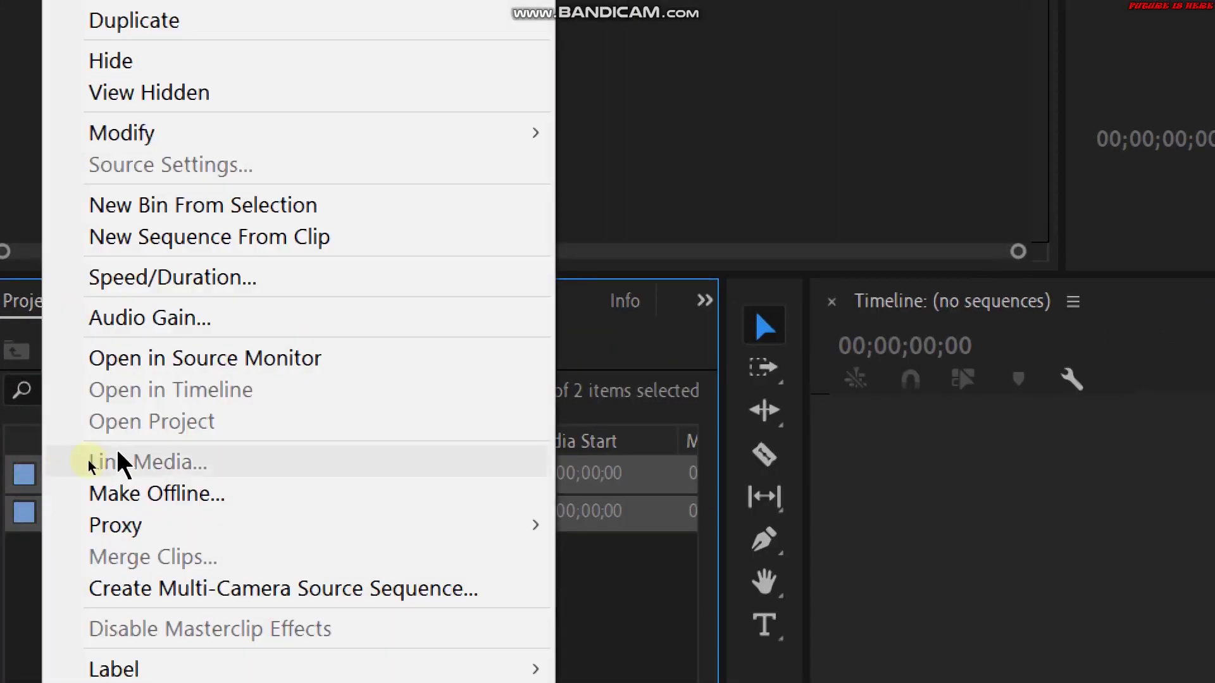
mouse_move(502, 662)
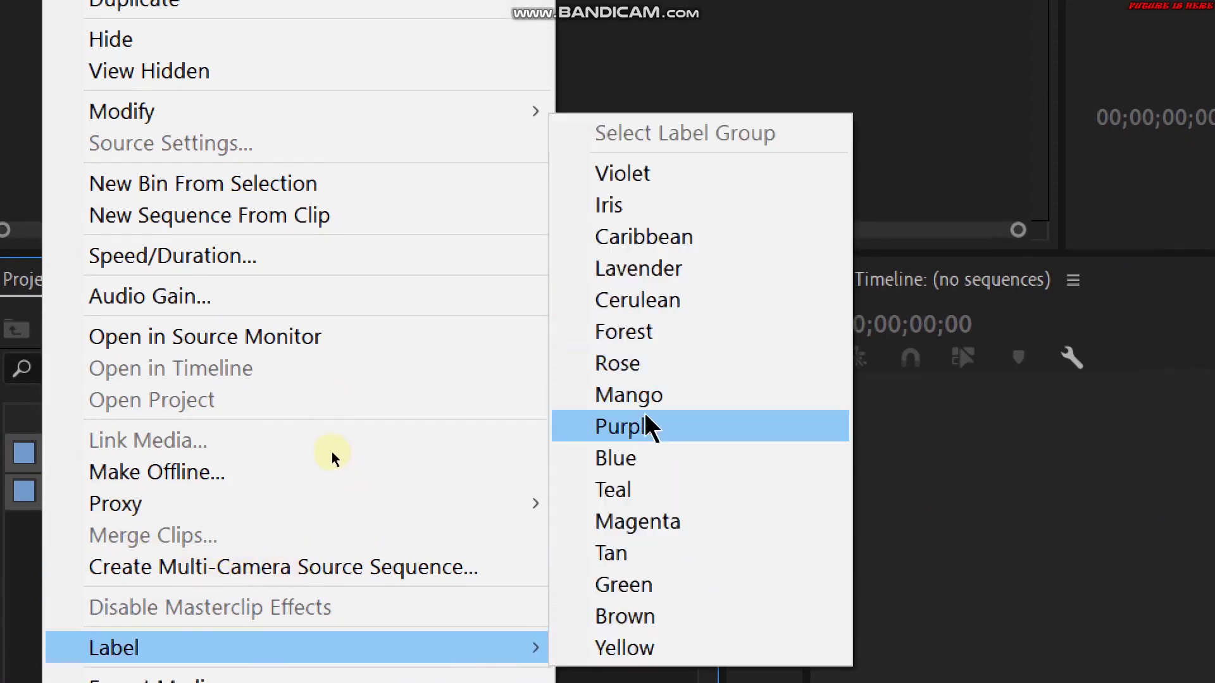
left_click(644, 367)
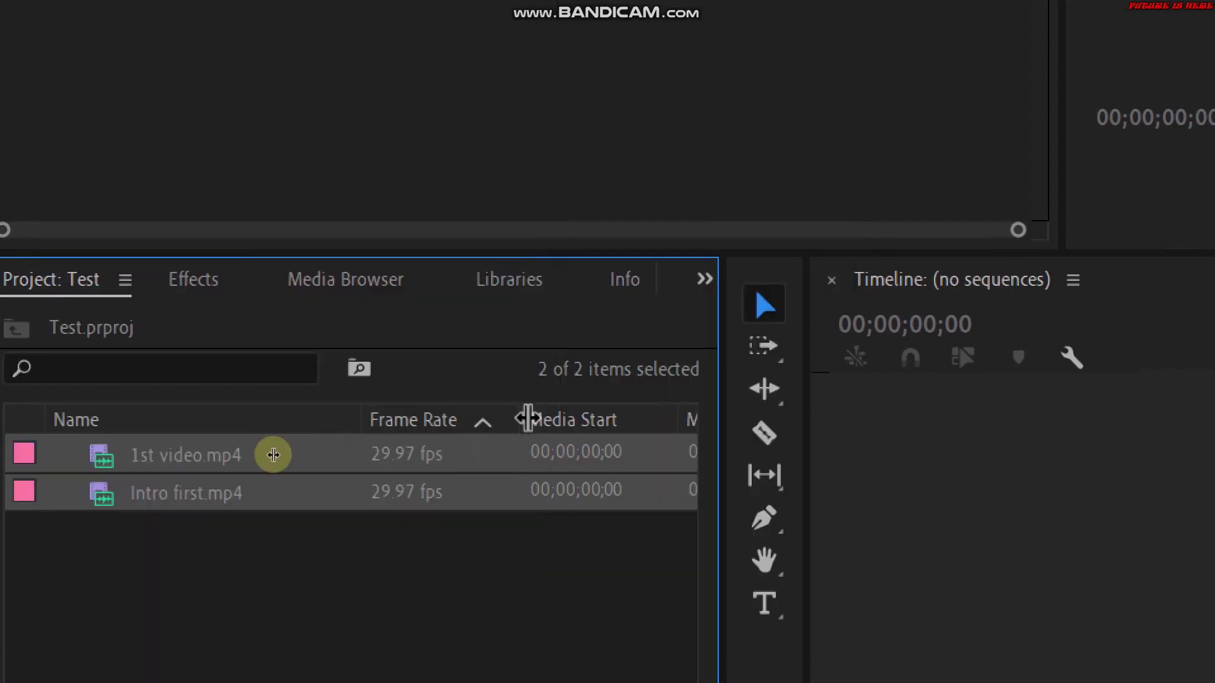
- Select each clip individually to check its new Rose label colour
left_click(162, 510)
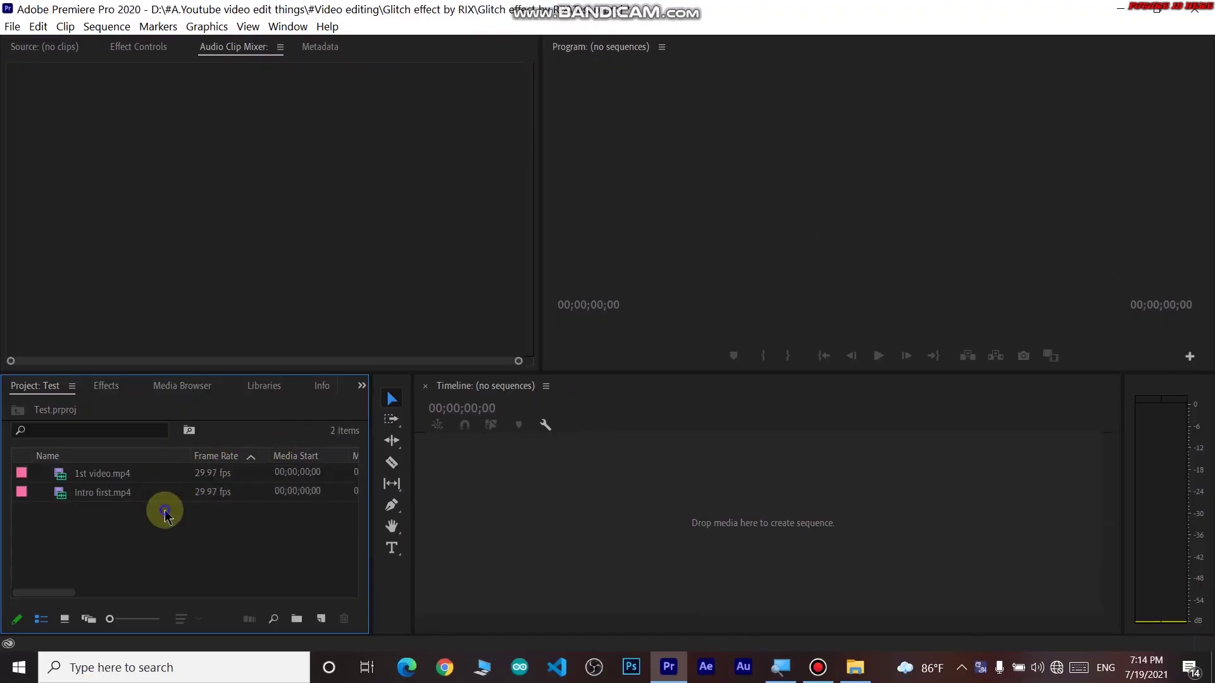
left_click(25, 474)
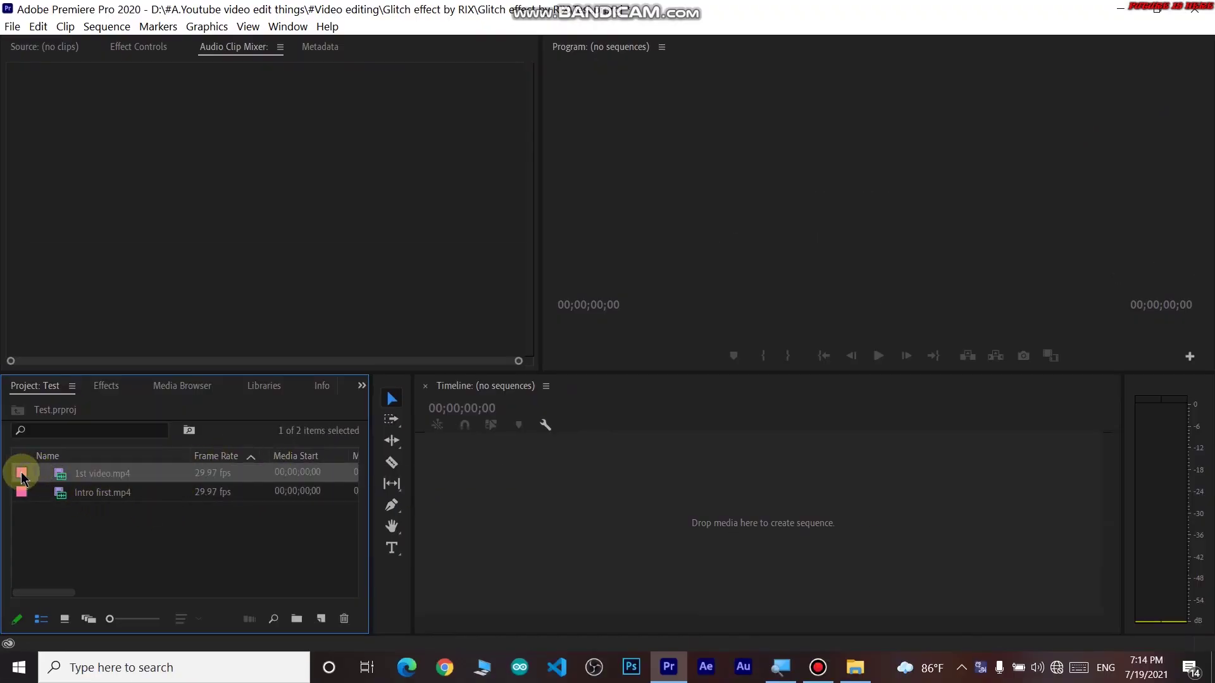
left_click(41, 509)
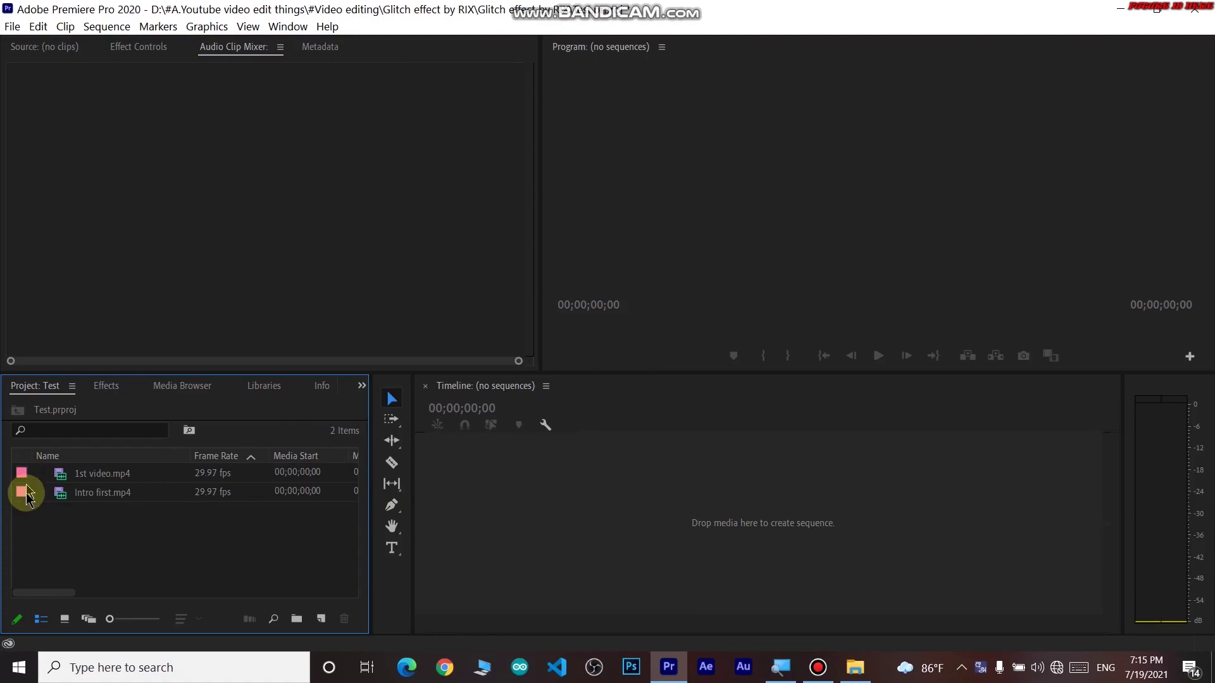
left_click(26, 497)
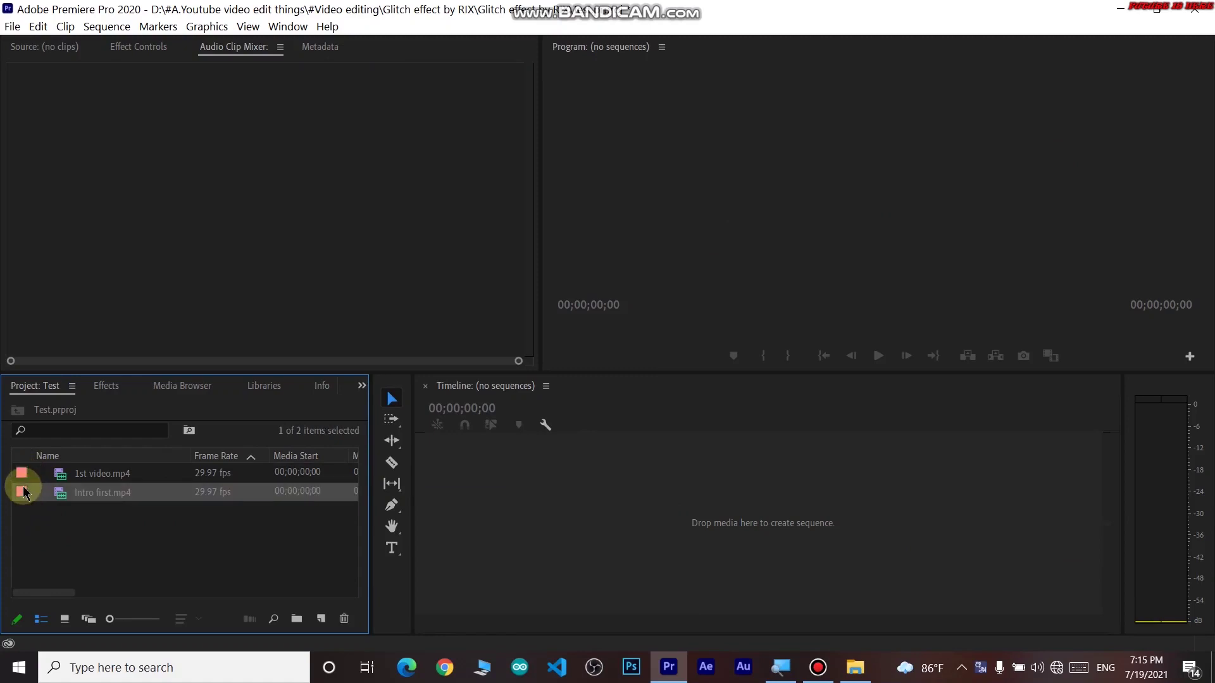
left_click(47, 478)
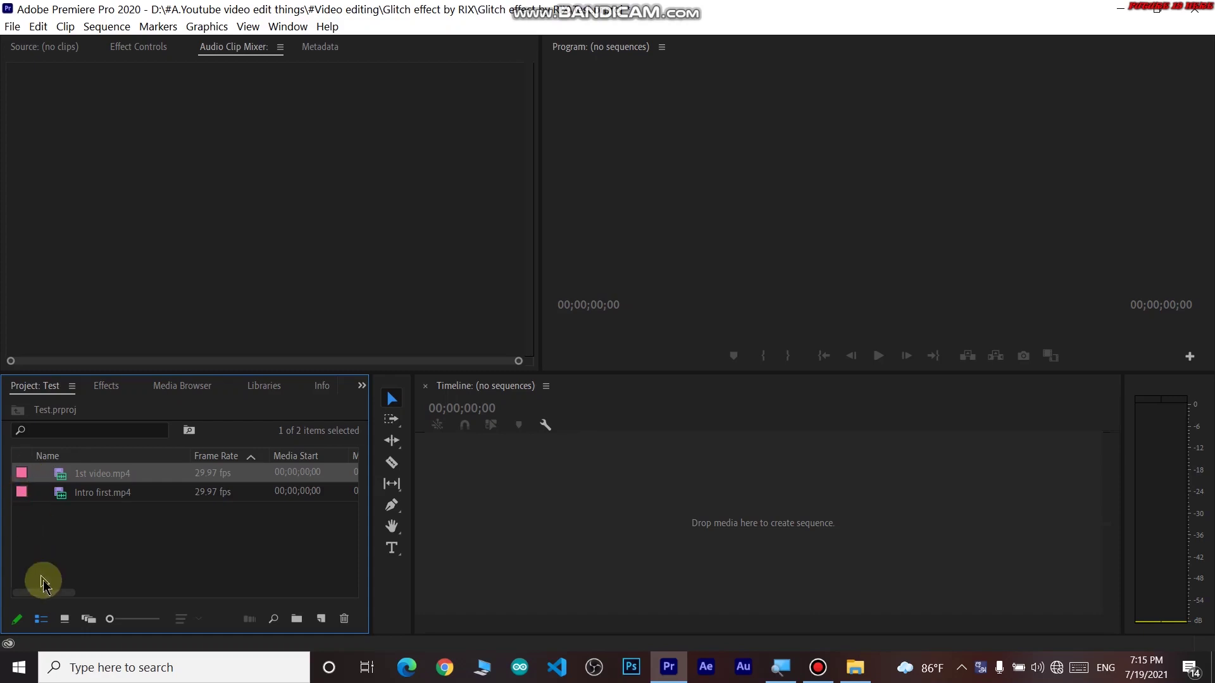
left_click(64, 618)
- Preview Intro first.mp4 from its start in the Source monitor with system volume muted
double_click(80, 494)
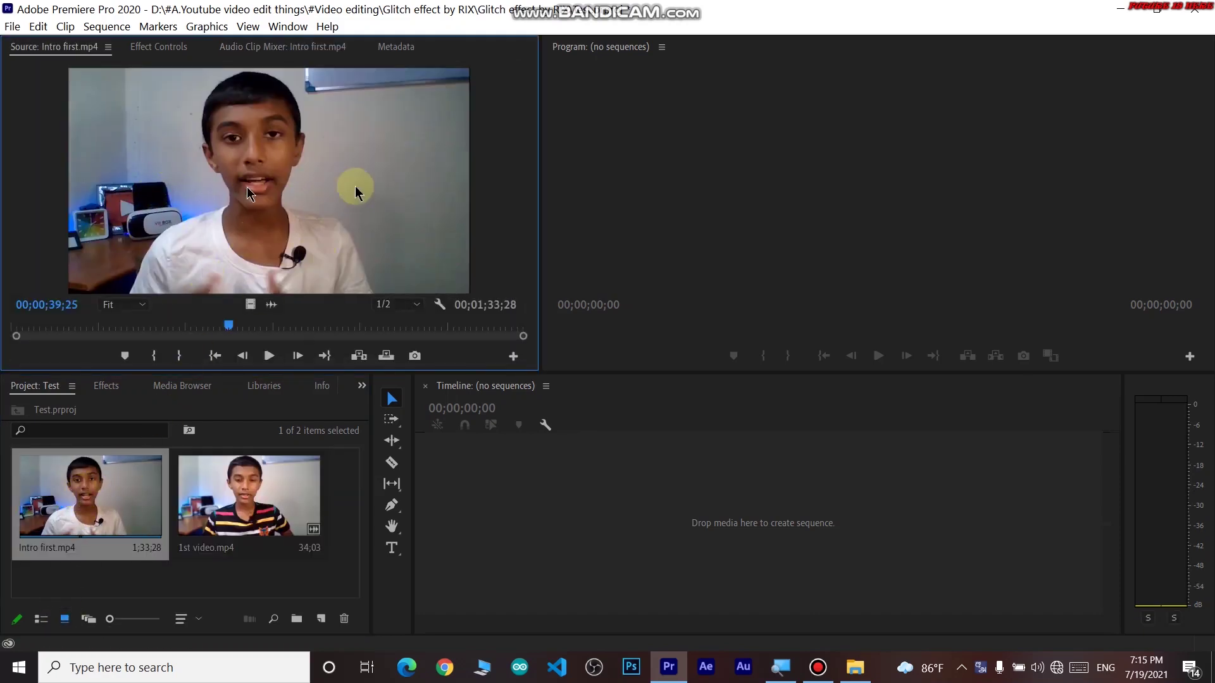
left_click(14, 326)
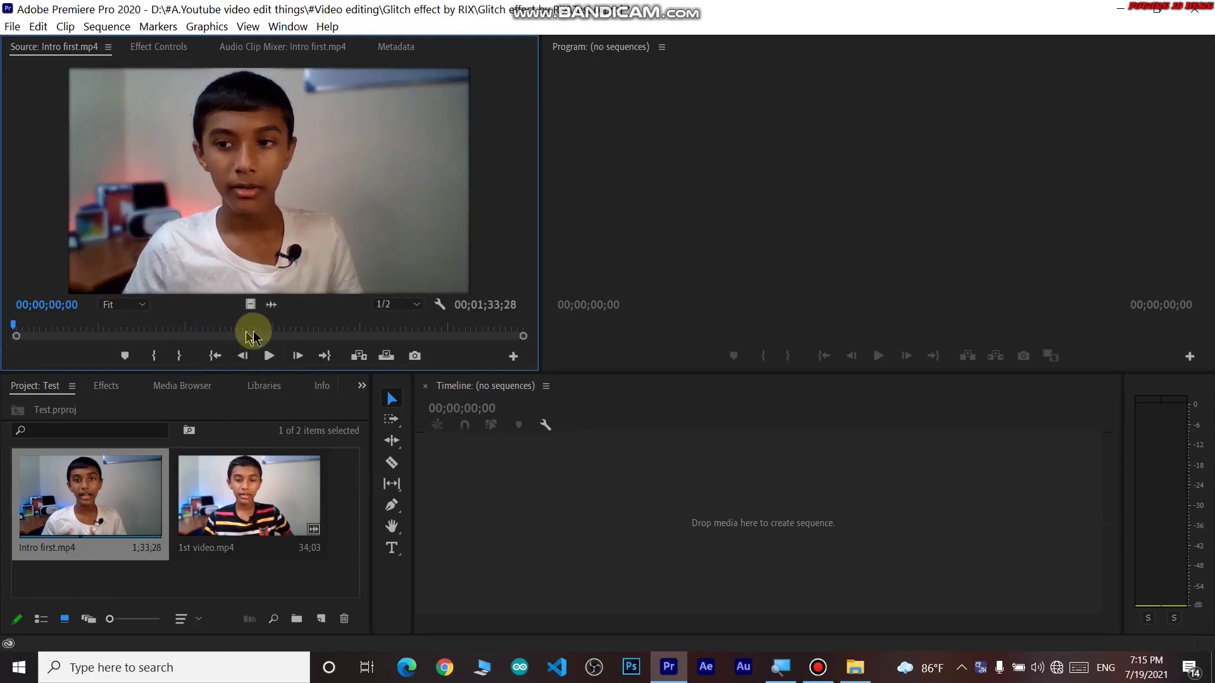
left_click(1037, 667)
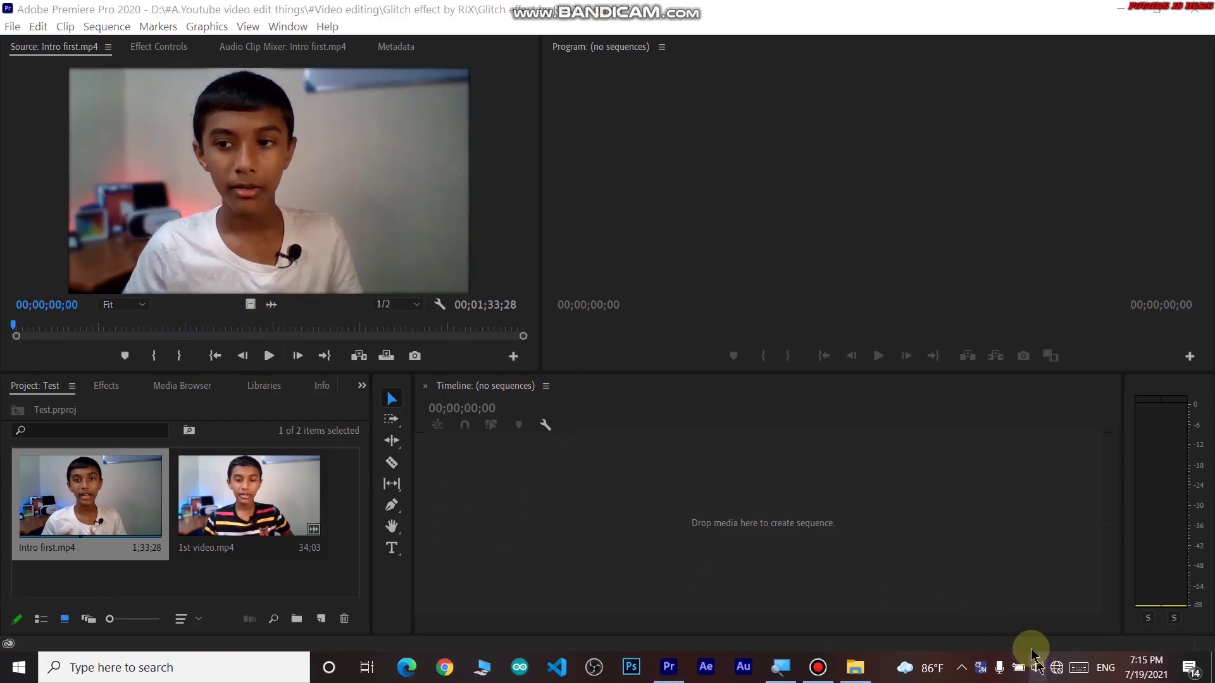
left_click_drag(1019, 633, 964, 630)
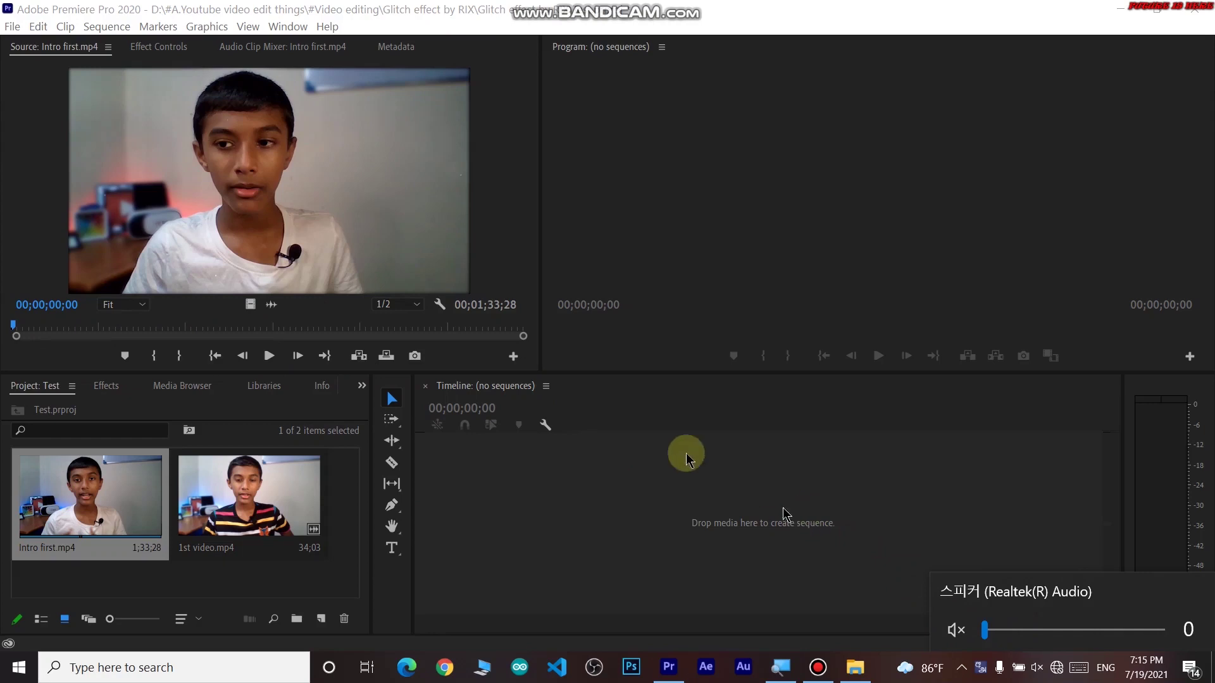
left_click(265, 356)
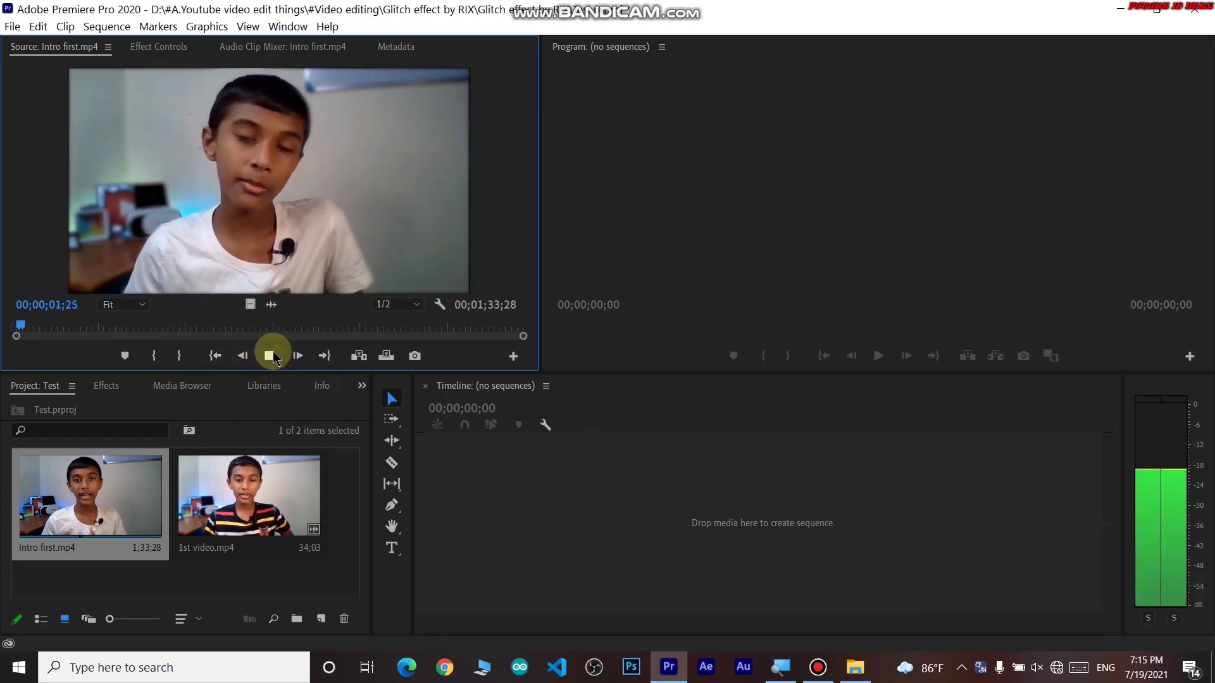
left_click(271, 357)
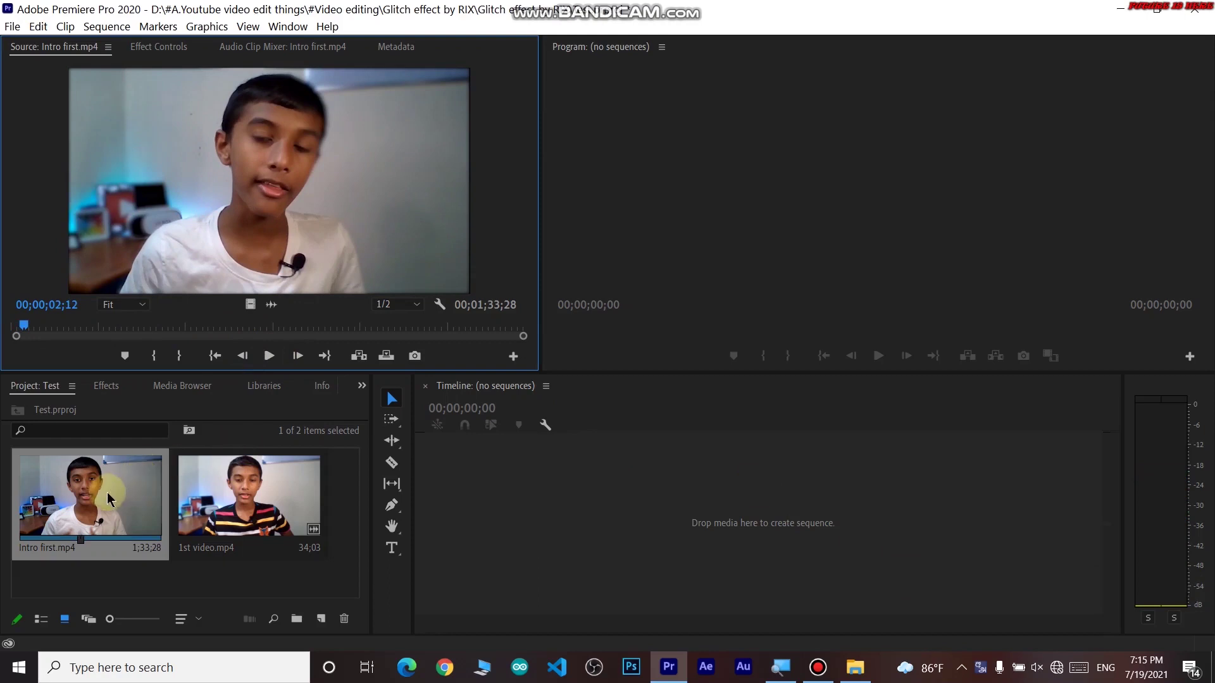
- Drag Intro first.mp4 onto the empty timeline to create an Intro first sequence
left_click_drag(102, 508, 132, 460)
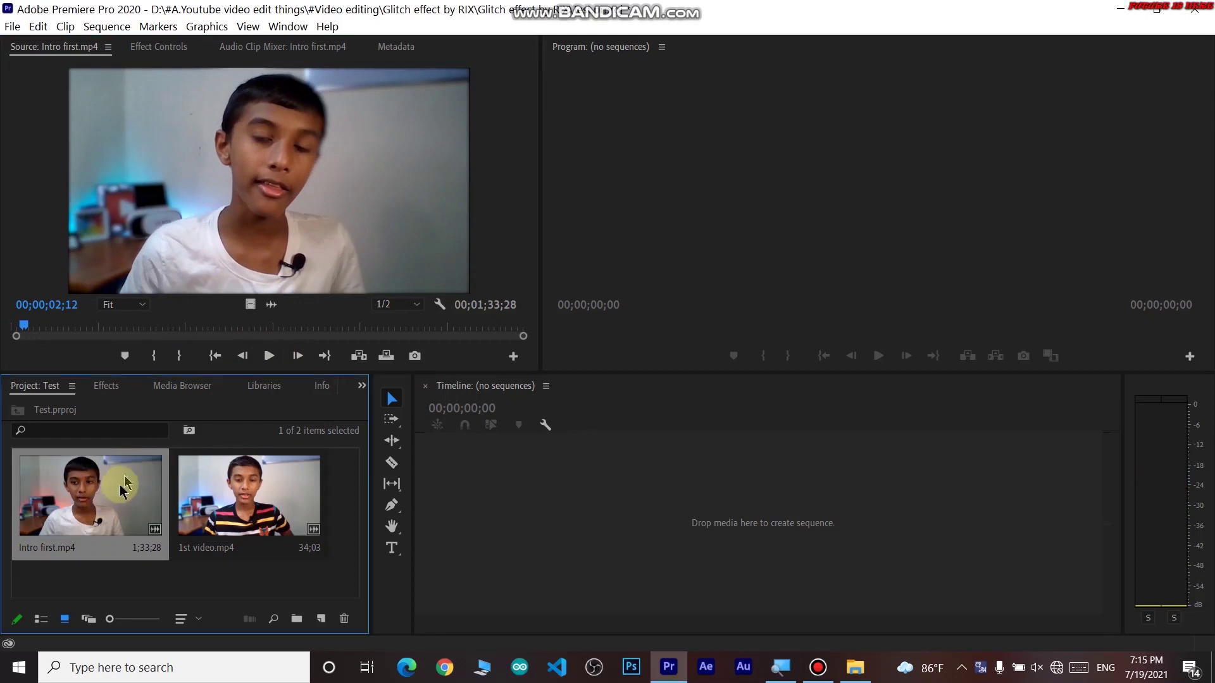
mouse_move(100, 515)
left_mouse_down()
mouse_move(520, 486)
mouse_move(481, 508)
left_mouse_up()
left_click_drag(468, 498, 499, 489)
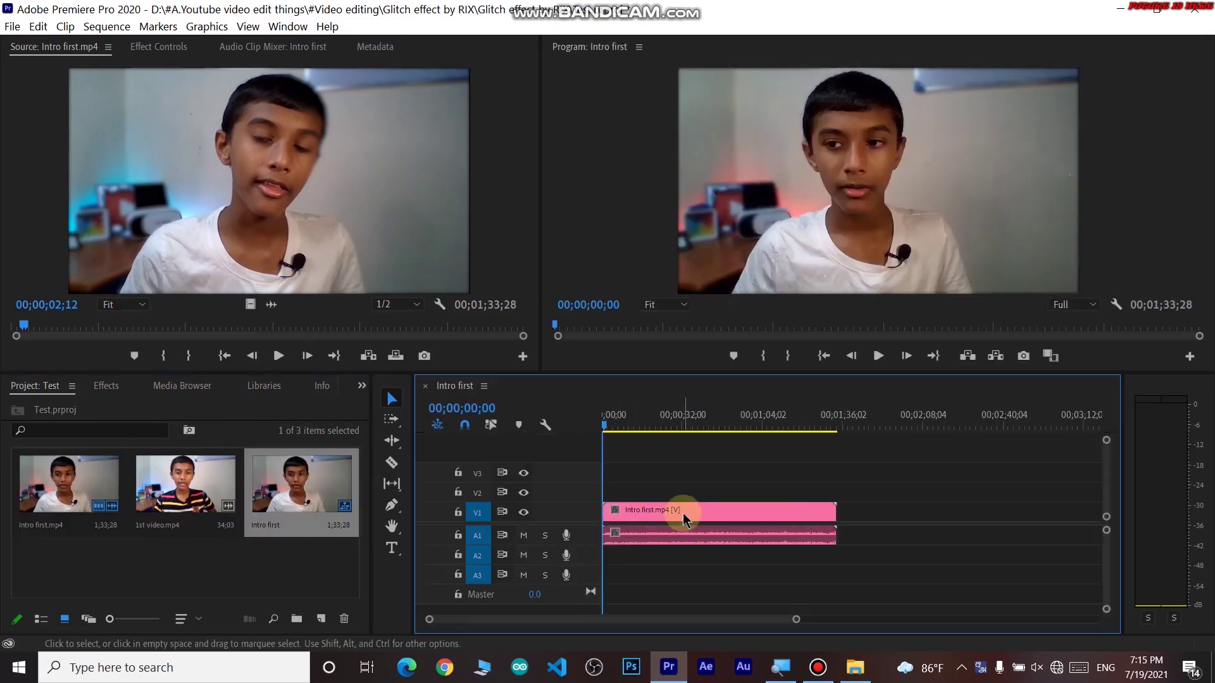
- Add 1st video.mp4 to the timeline and delete its misplaced audio clip on A1
left_click_drag(714, 471, 756, 541)
mouse_move(870, 484)
left_mouse_down()
mouse_move(797, 528)
mouse_move(789, 567)
left_mouse_up()
left_click(848, 487)
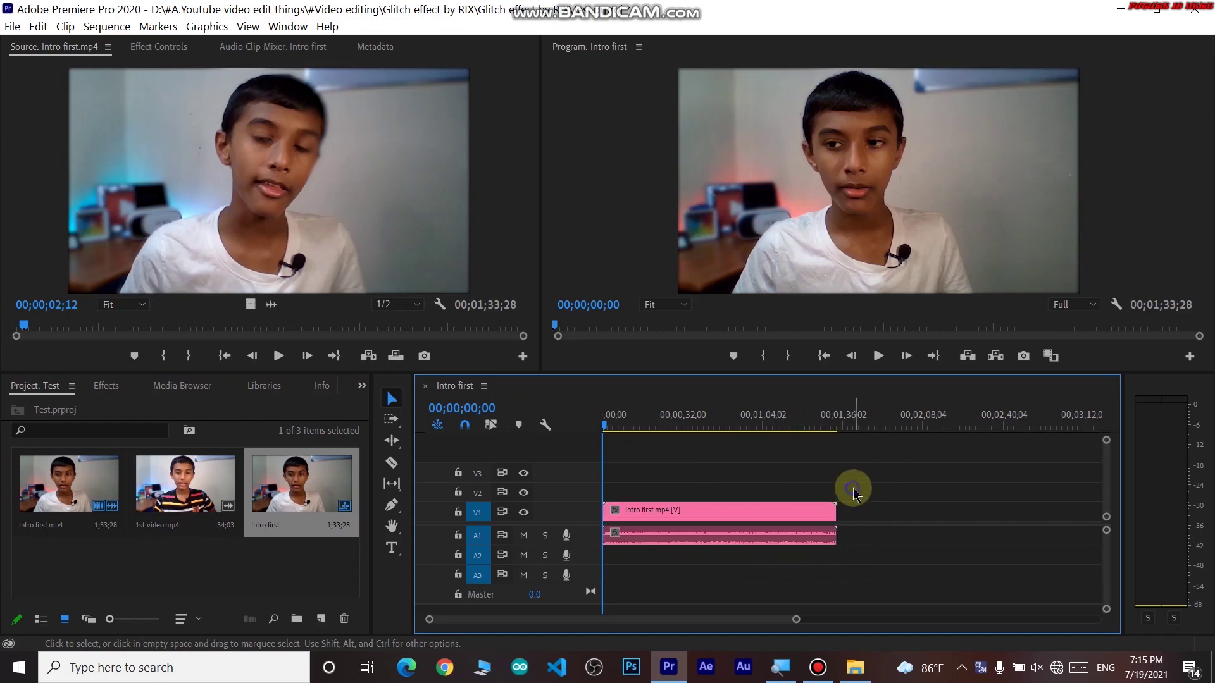
left_click(201, 495)
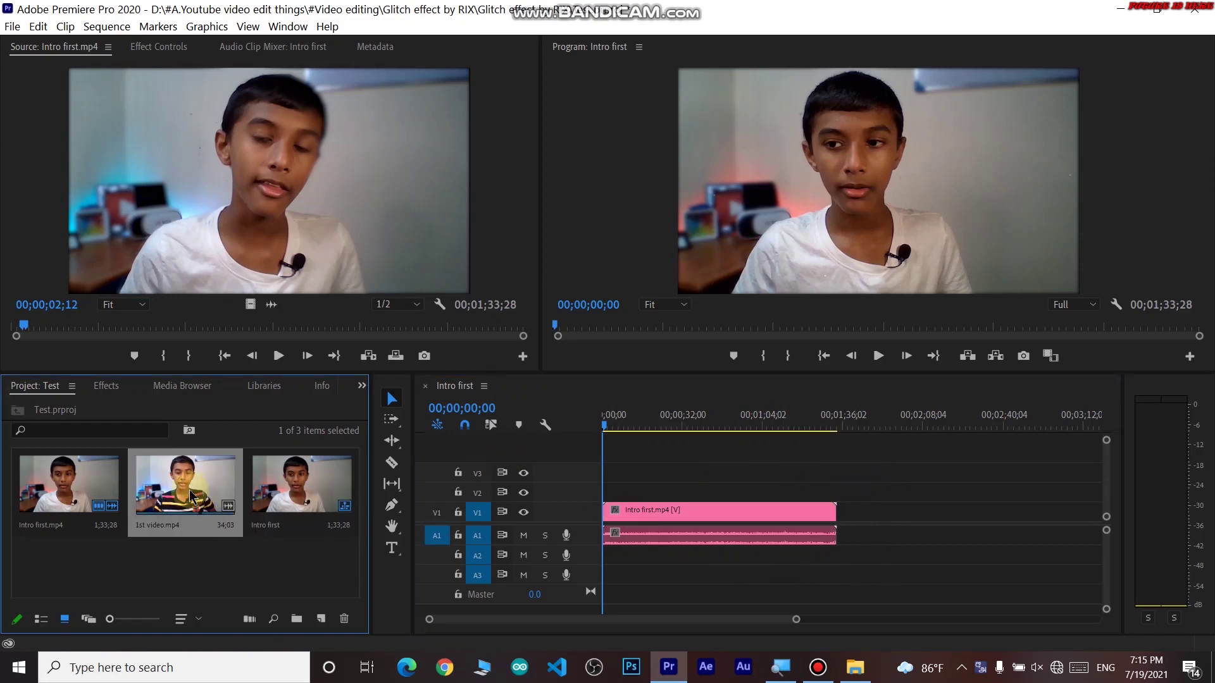
mouse_move(201, 473)
left_mouse_down()
mouse_move(908, 539)
mouse_move(857, 542)
left_mouse_up()
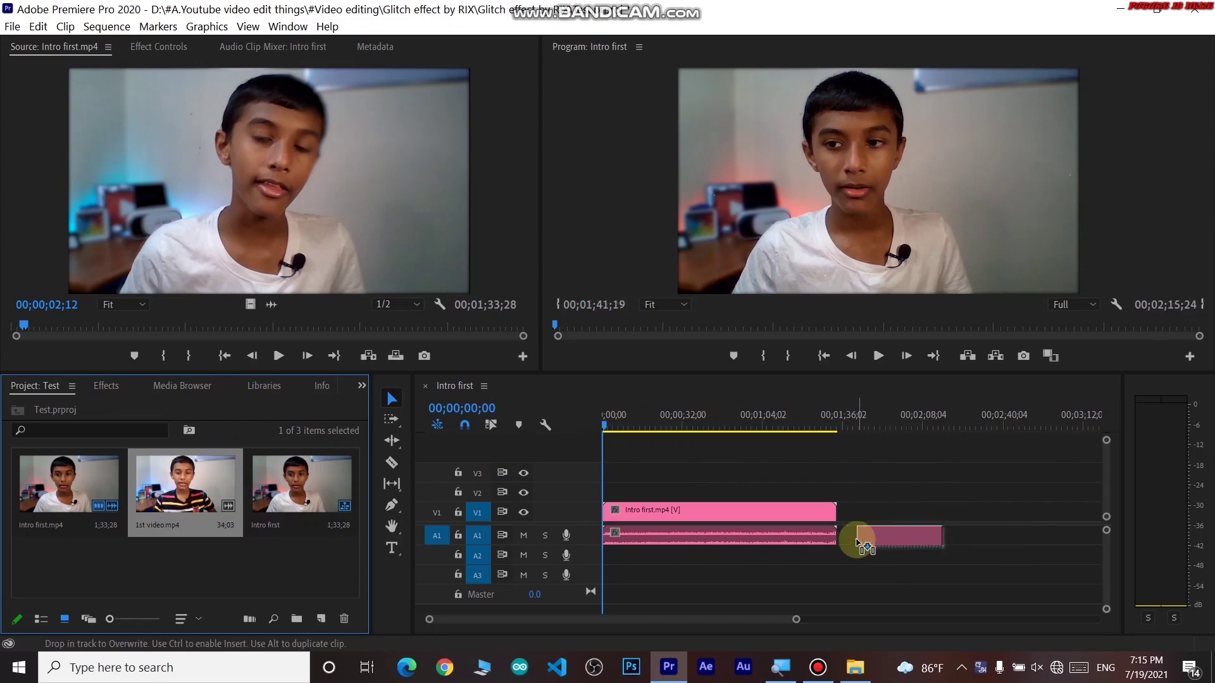
left_click_drag(857, 541, 859, 537)
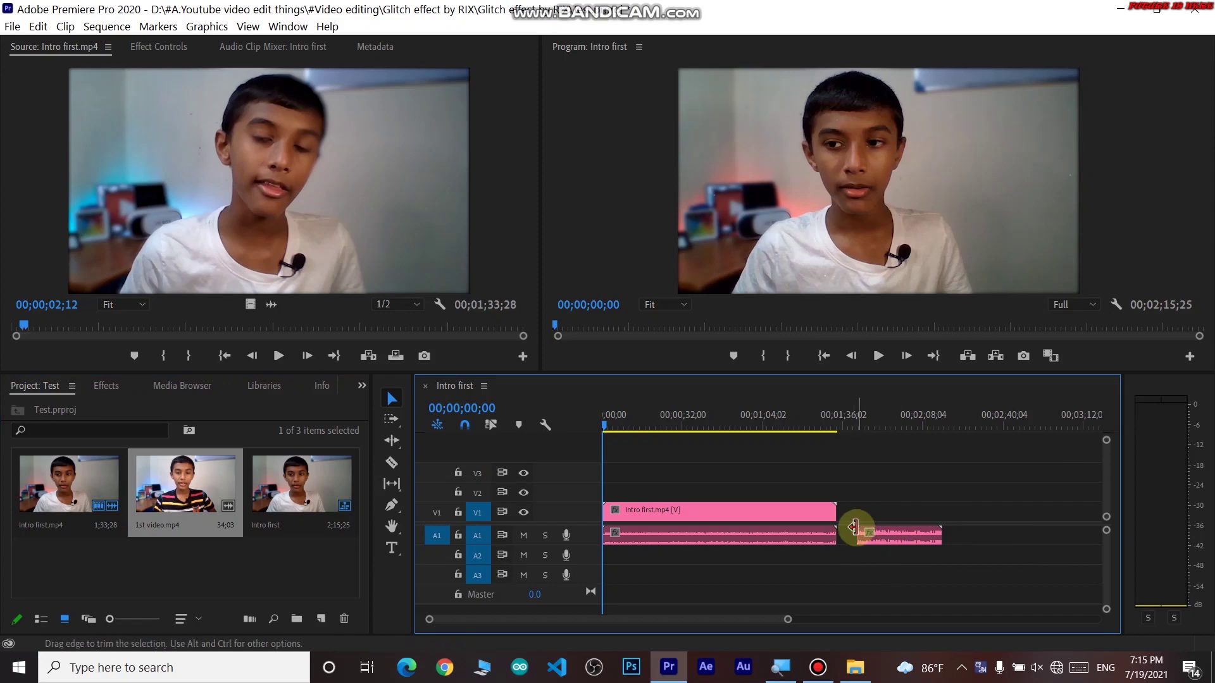
key("Delete")
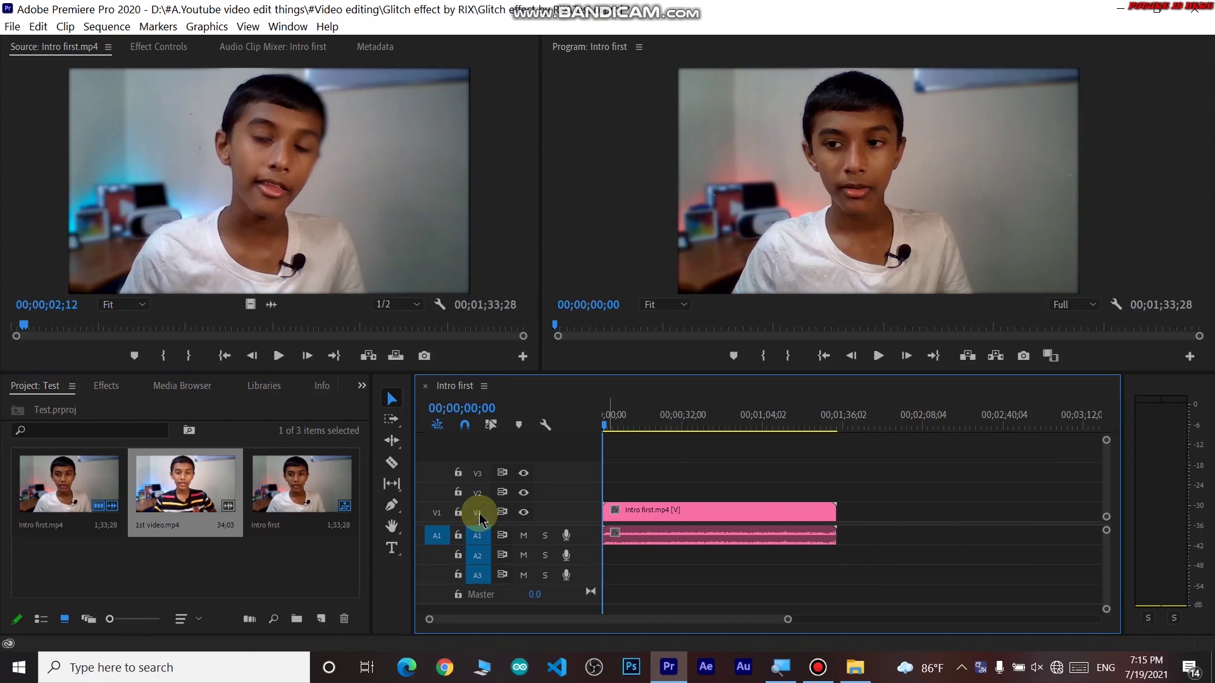
- Reset A1 source patching and drop 1st video.mp4 directly after the intro clip
left_click(438, 537)
left_click_drag(235, 500, 898, 482)
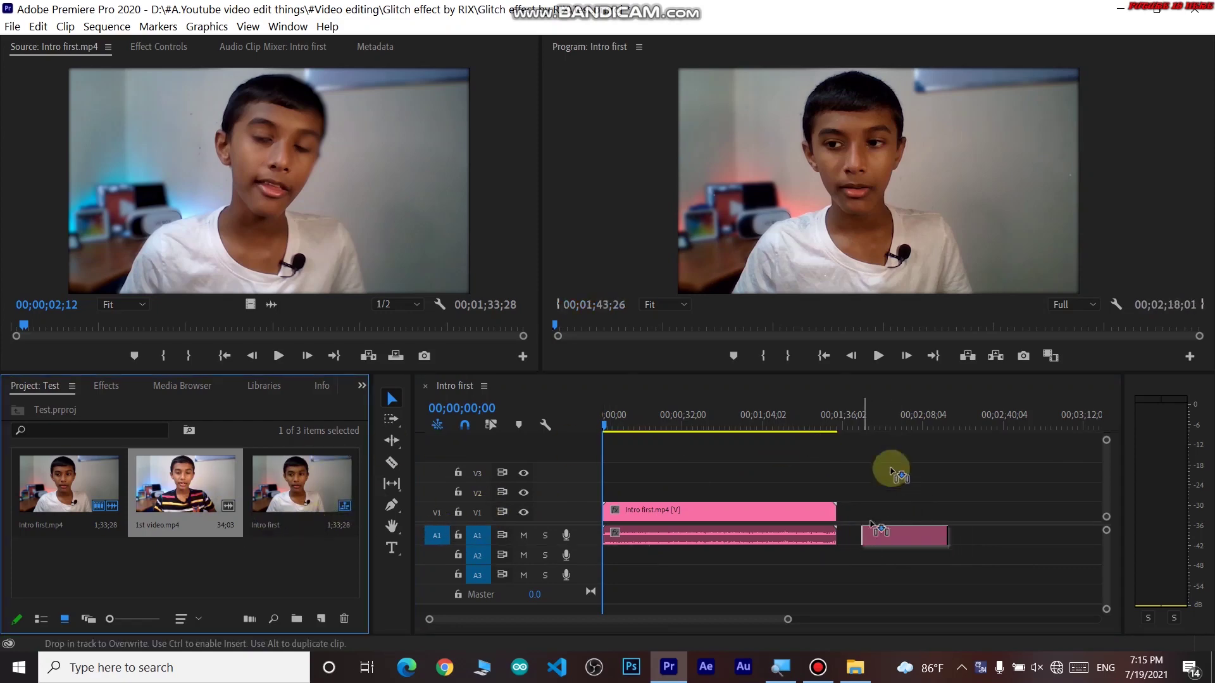
left_click_drag(898, 482, 201, 495)
left_click_drag(438, 537, 442, 557)
left_click(438, 537)
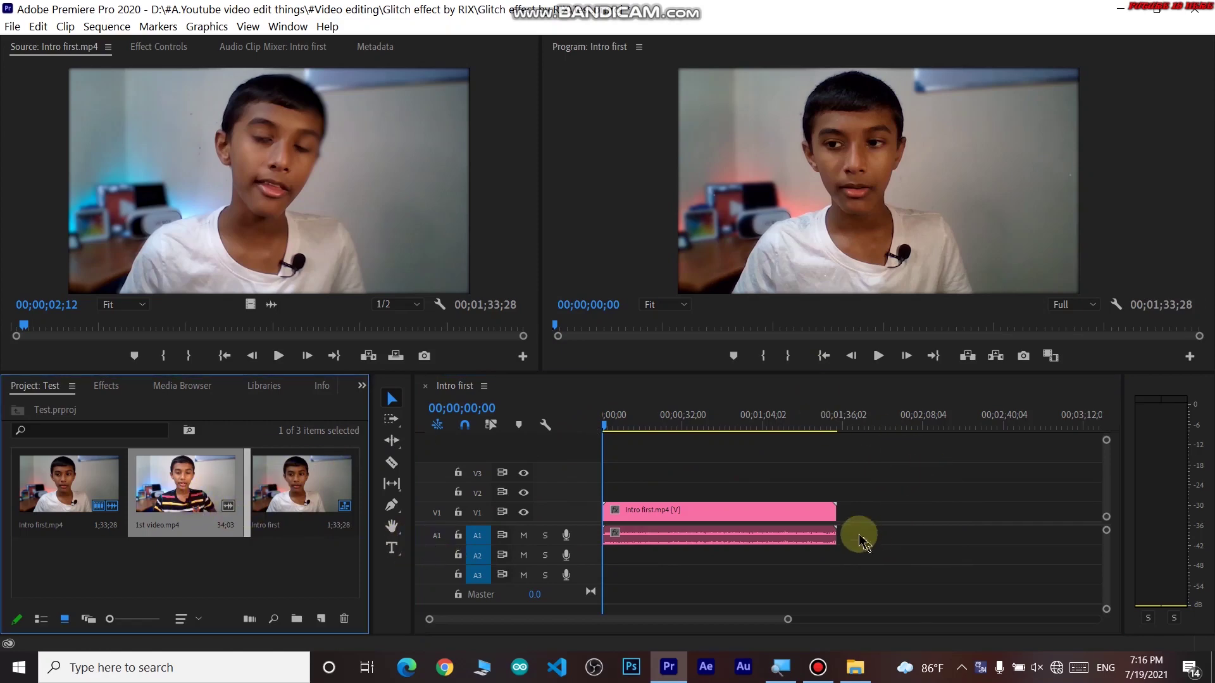
mouse_move(194, 478)
left_mouse_down()
mouse_move(872, 514)
mouse_move(859, 513)
left_mouse_up()
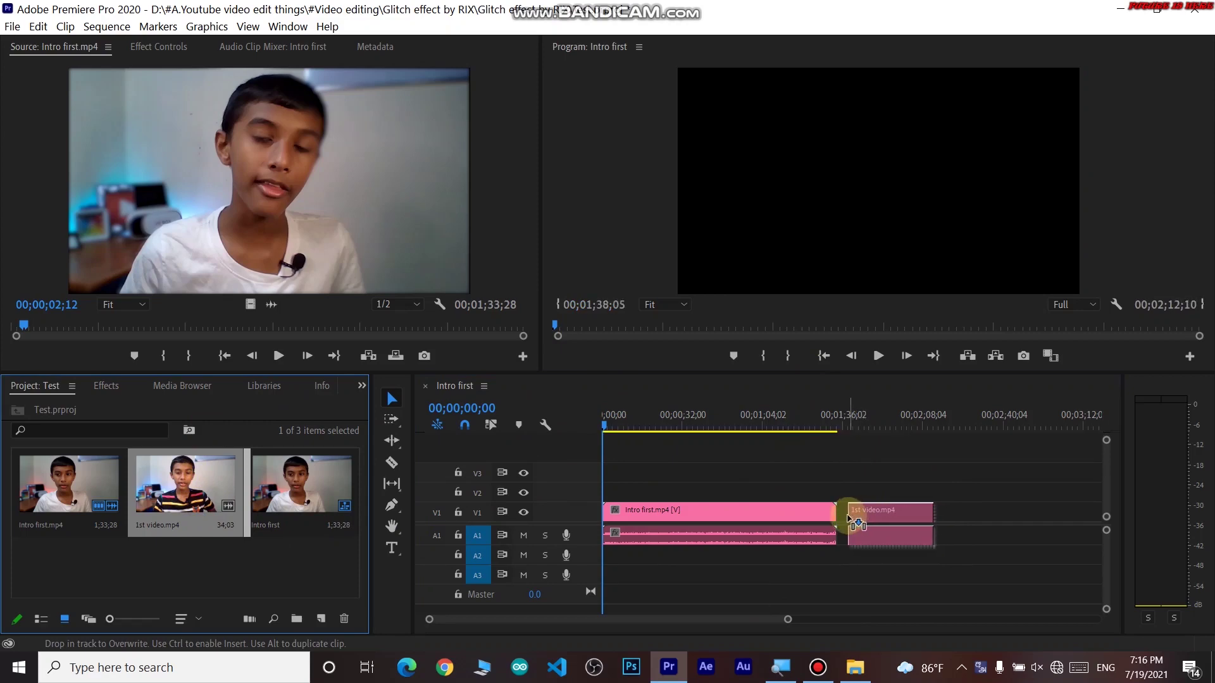
left_click_drag(860, 523, 840, 514)
left_click_drag(708, 435, 676, 418)
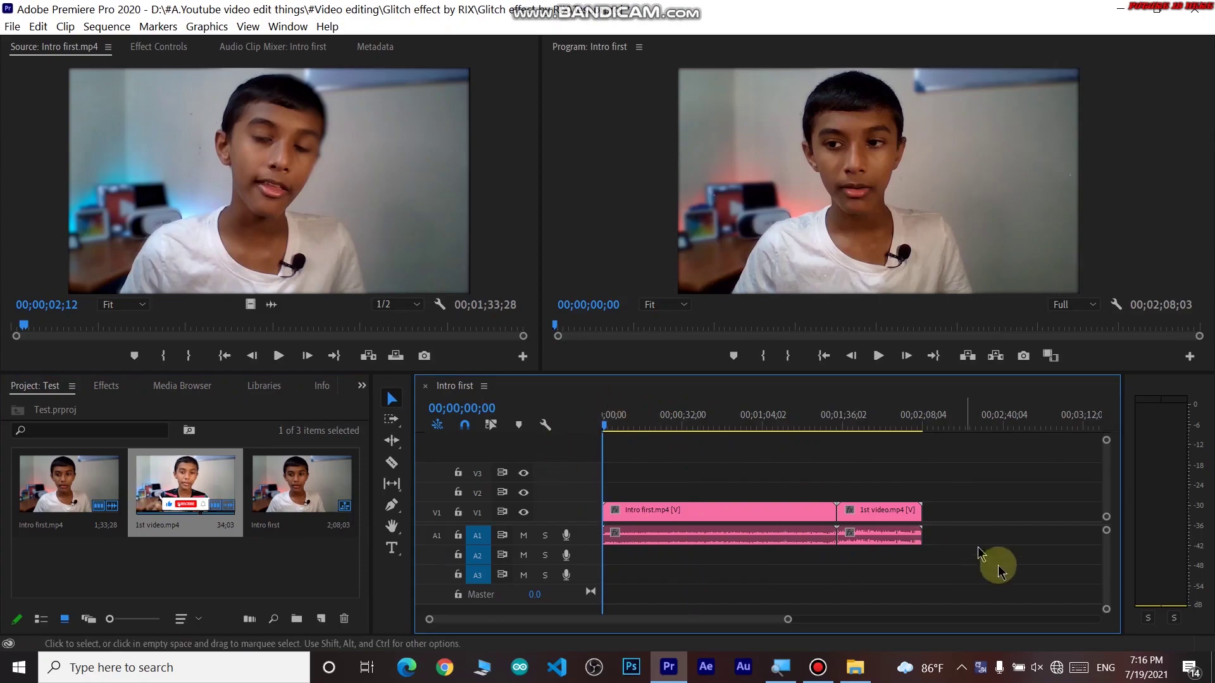
left_click(1040, 672)
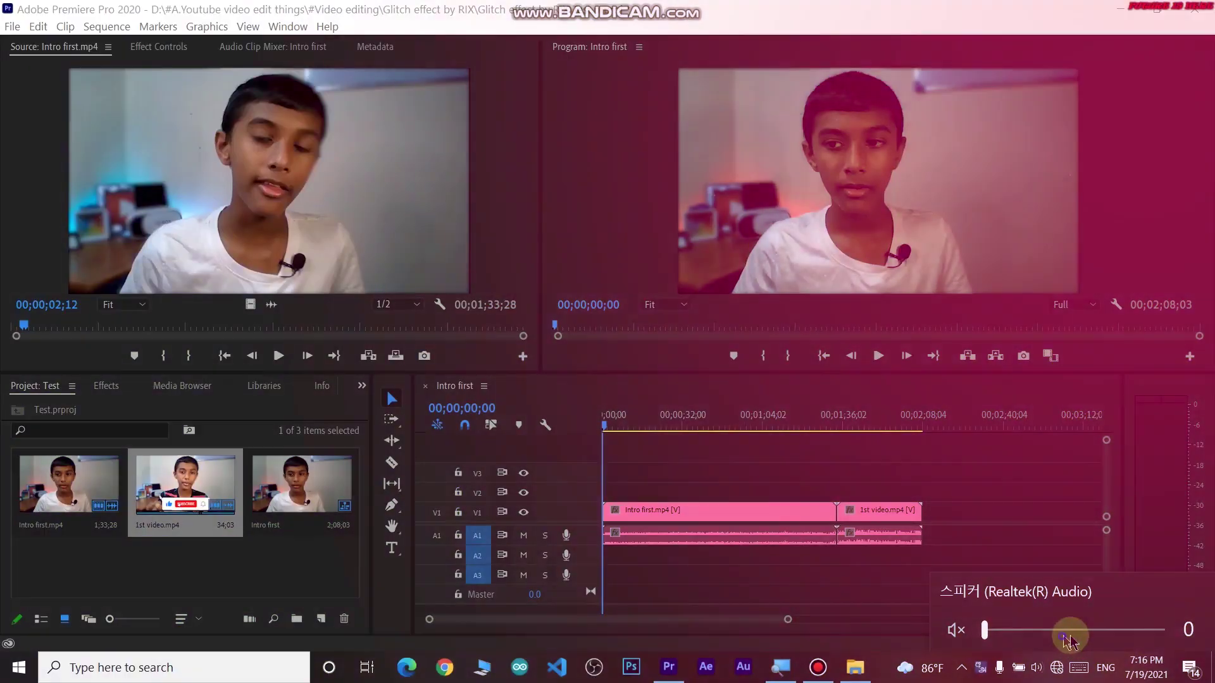
- Raise system volume to 100, mute track A1, and zoom the timeline to fit both clips
left_click_drag(1071, 630, 1161, 630)
left_click(523, 535)
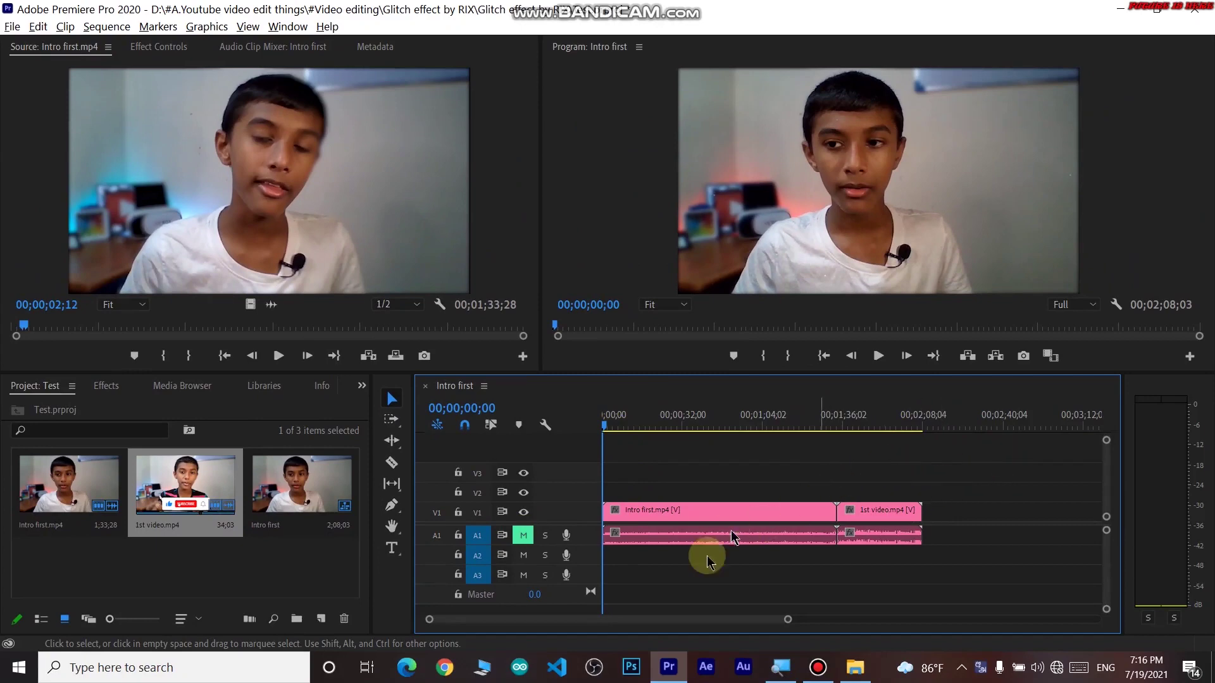
key("minus")
key("minus")
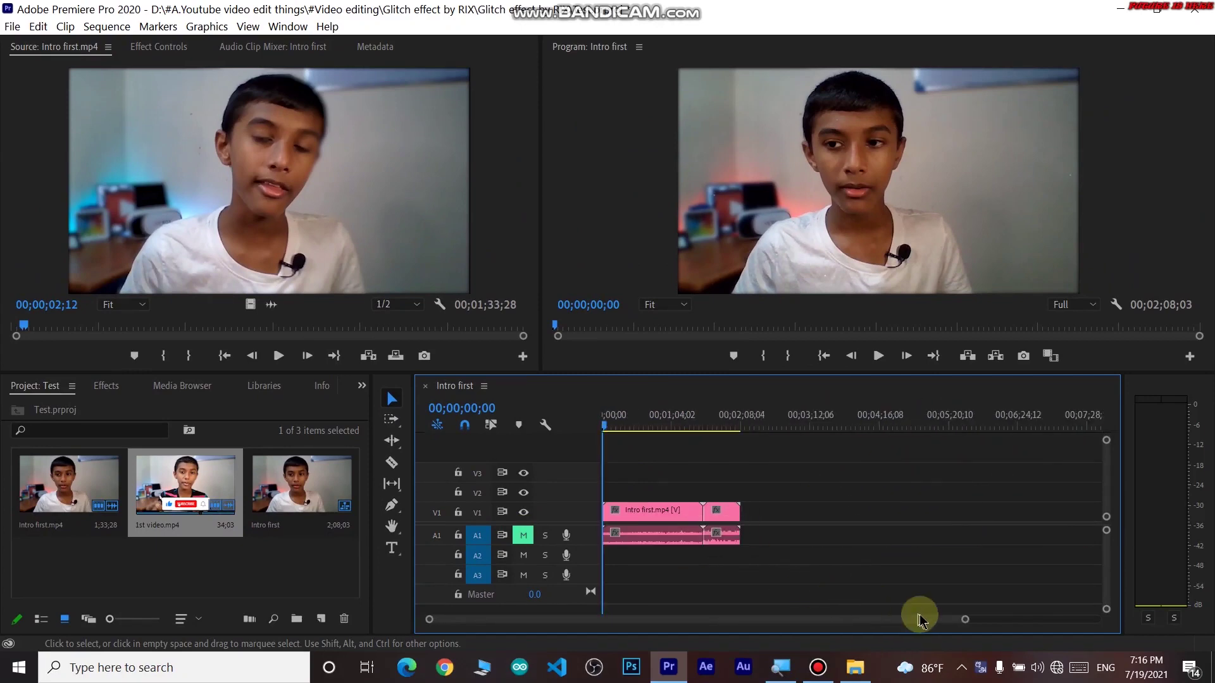
key("alt")
mouse_move(964, 622)
left_mouse_down()
mouse_move(940, 626)
mouse_move(1025, 629)
left_mouse_up()
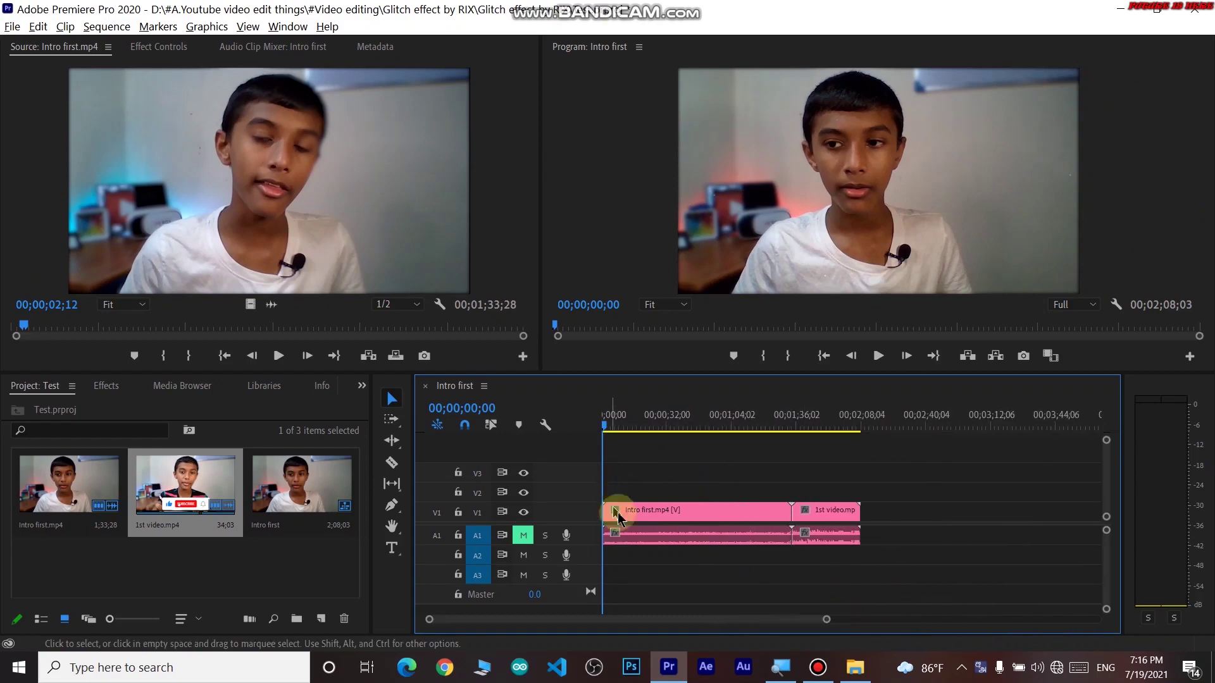
scroll(626, 518, "up", 2)
scroll(636, 518, "up", 2)
scroll(642, 522, "up", 2)
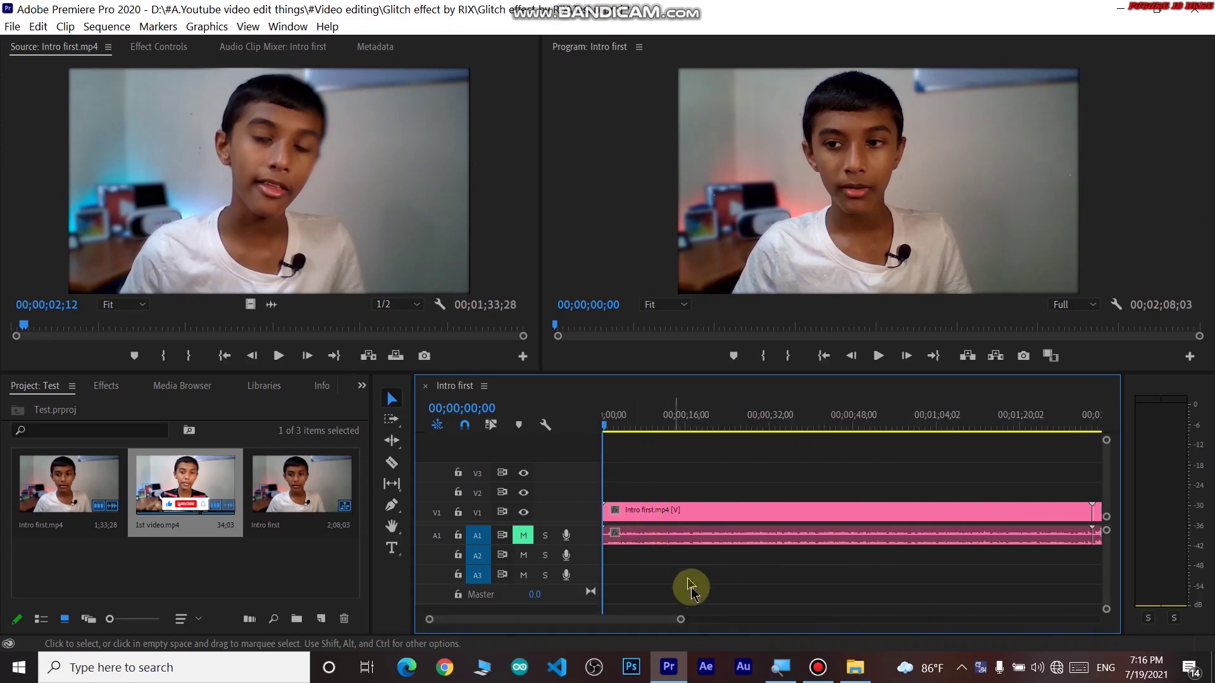
- Split the Intro first clip with the Razor tool at 00;00;11;15
left_click_drag(711, 425, 653, 432)
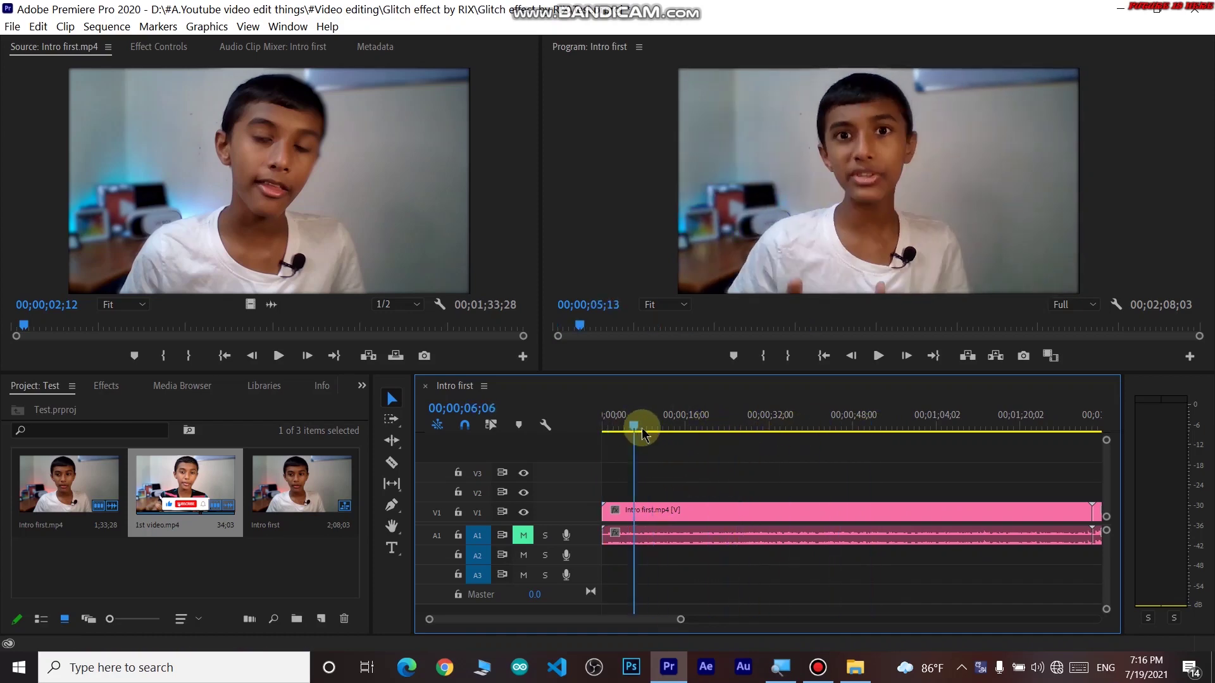
left_click_drag(655, 437, 661, 430)
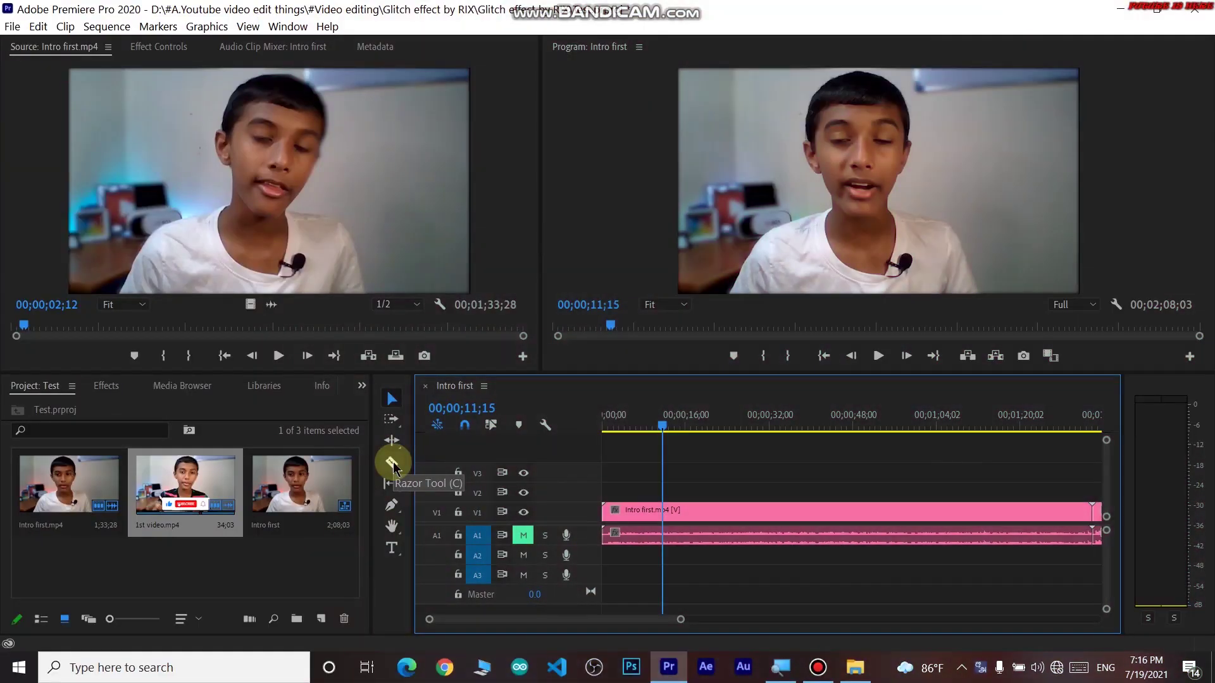
left_click(393, 465)
left_click(391, 398)
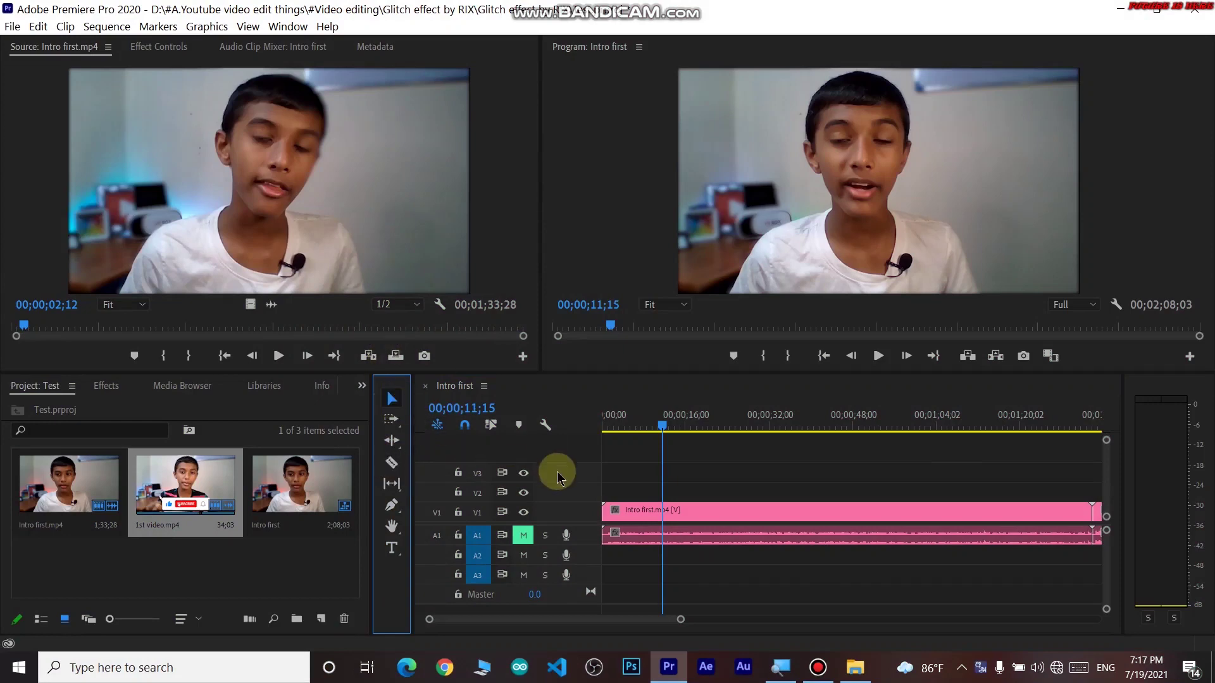
key("c")
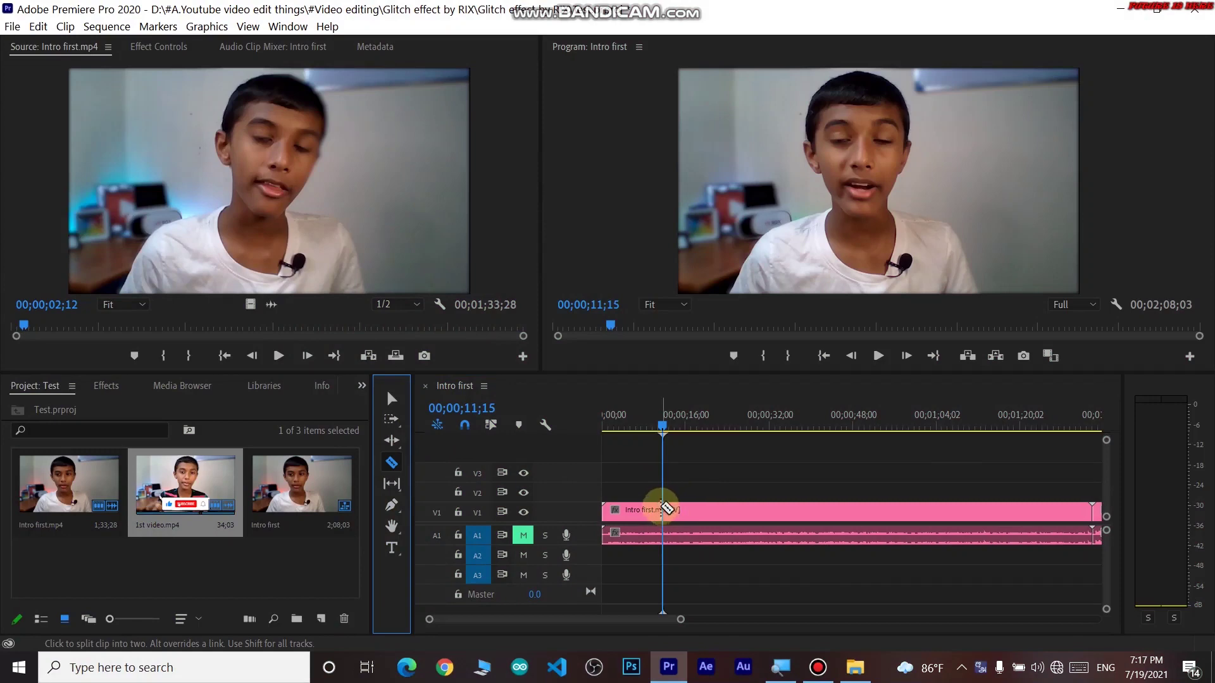
key("equal")
key("equal")
key("equal")
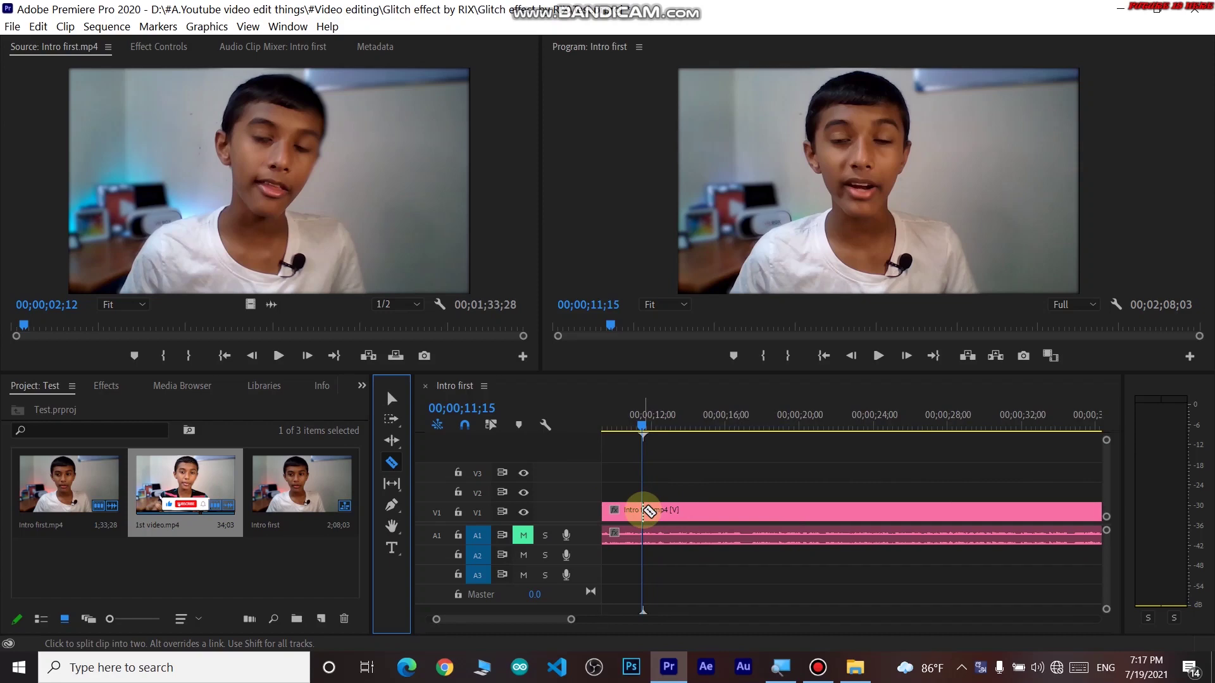
left_click(643, 510)
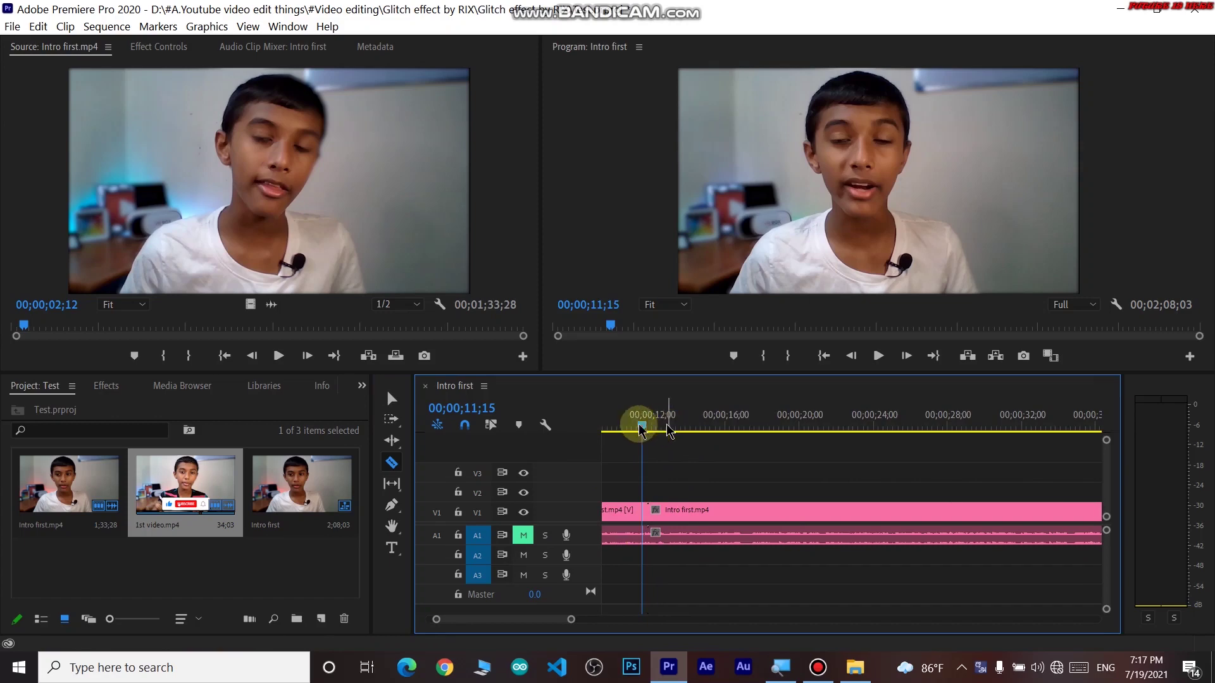
- Split the intro clip a second time at about 00;00;16;01
left_click(392, 399)
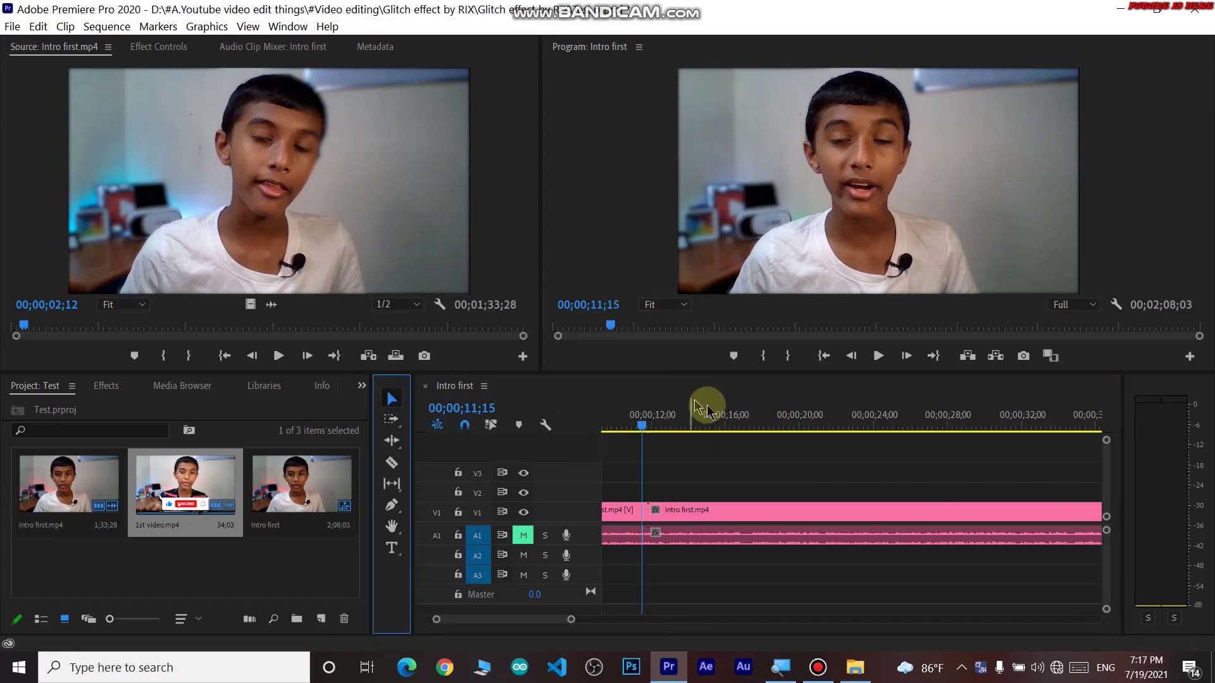
left_click(773, 424)
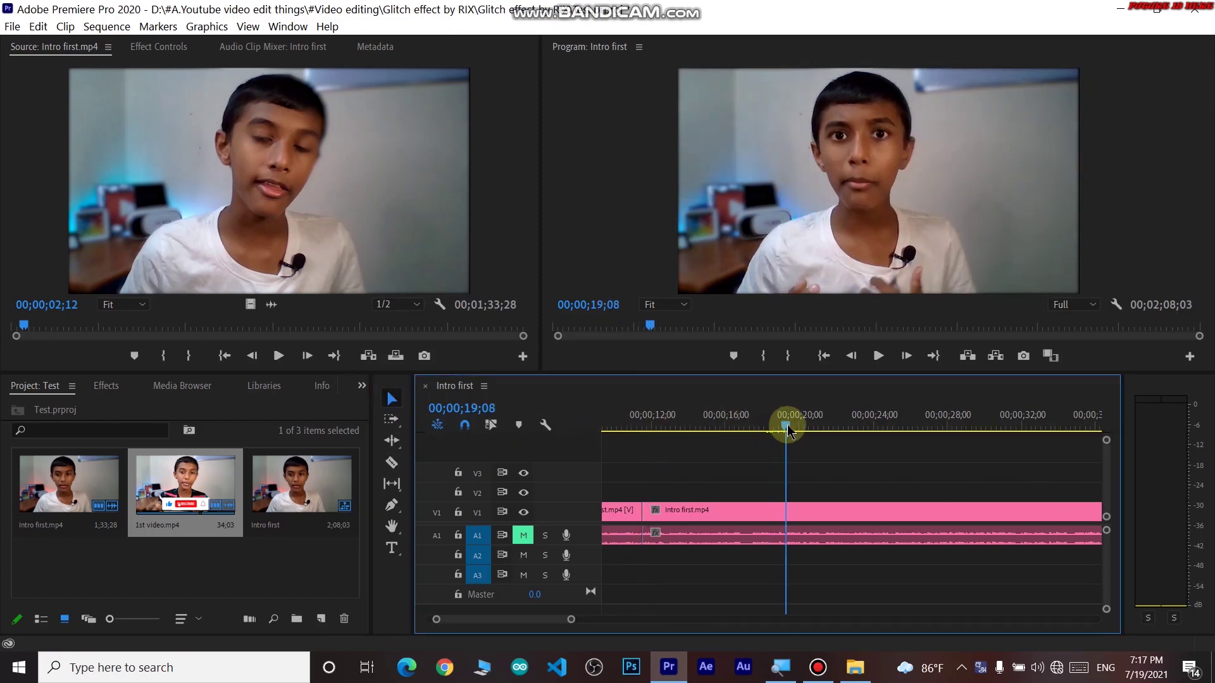
mouse_move(775, 425)
left_mouse_down()
mouse_move(746, 437)
mouse_move(742, 477)
left_mouse_up()
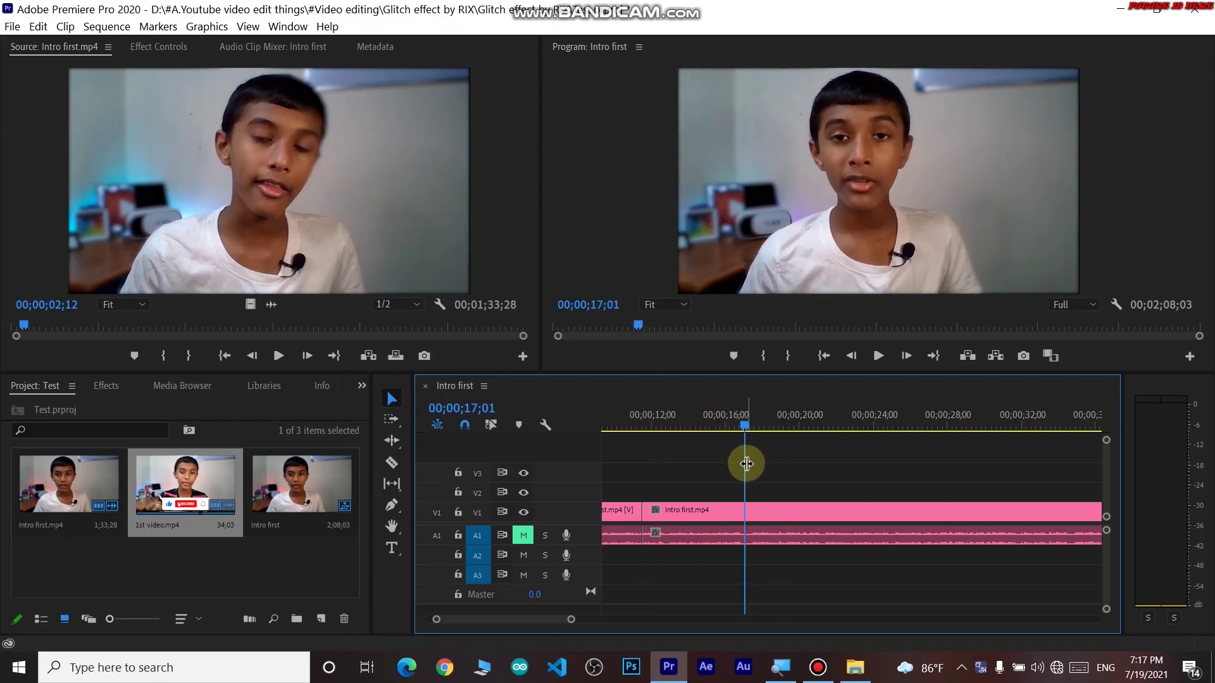
left_click(725, 420)
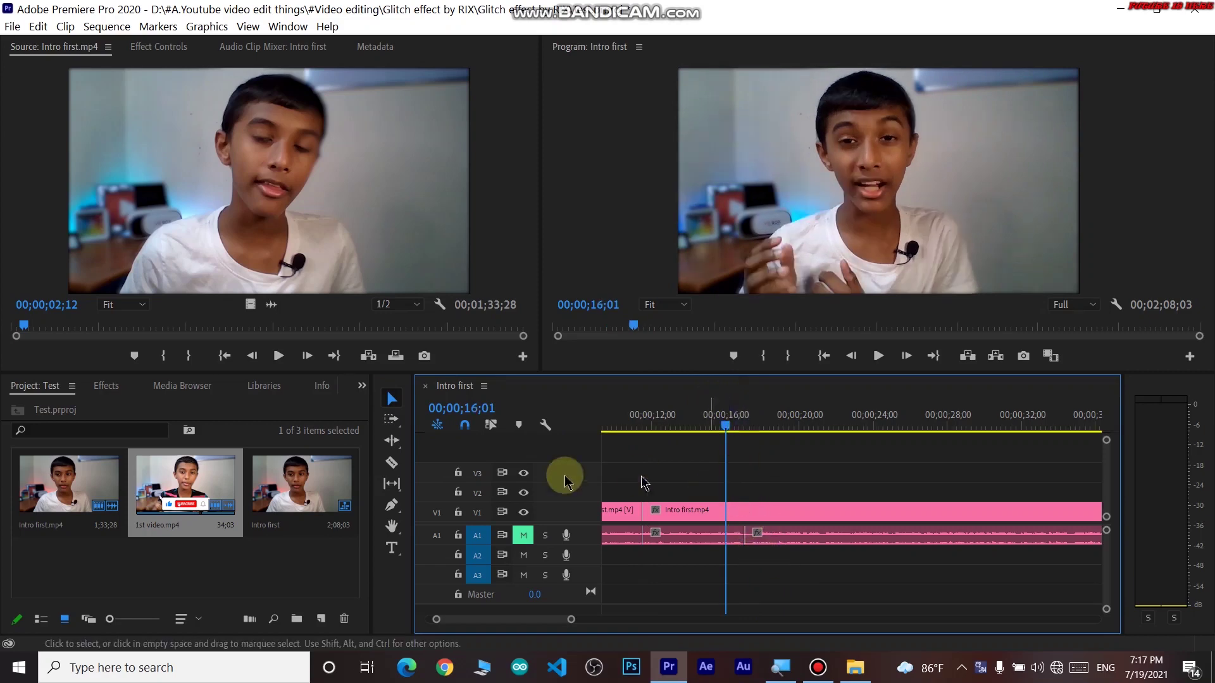
left_click(750, 510)
left_click(397, 468)
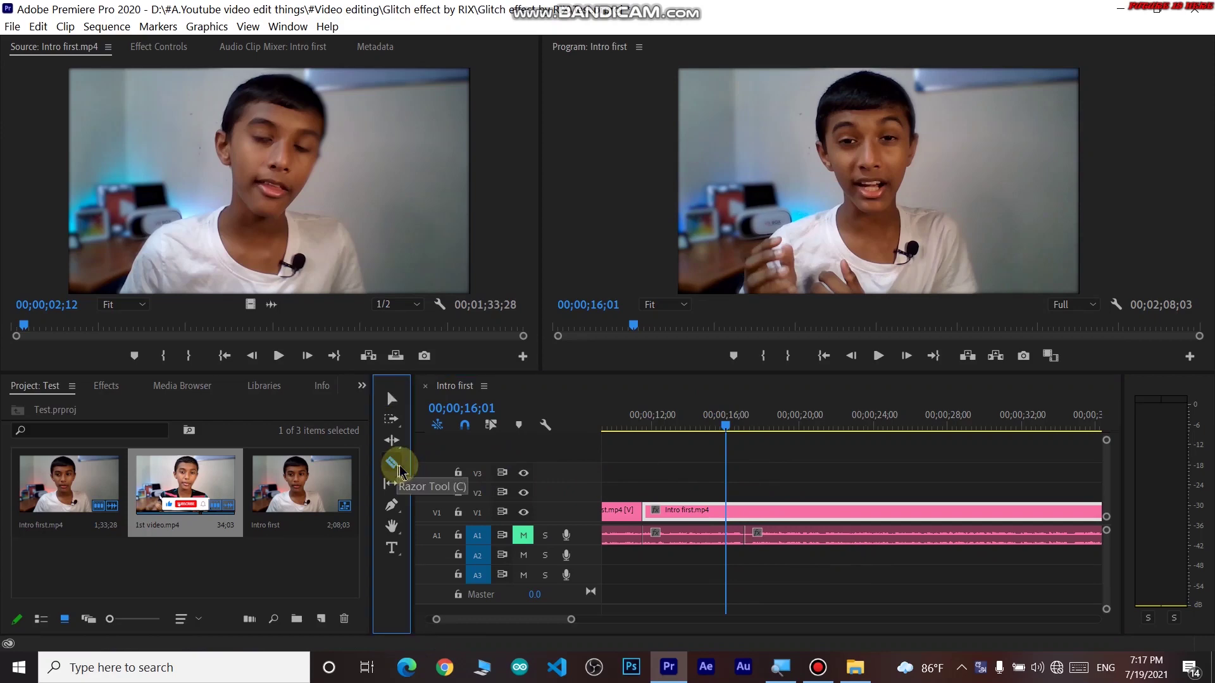
left_click(745, 510)
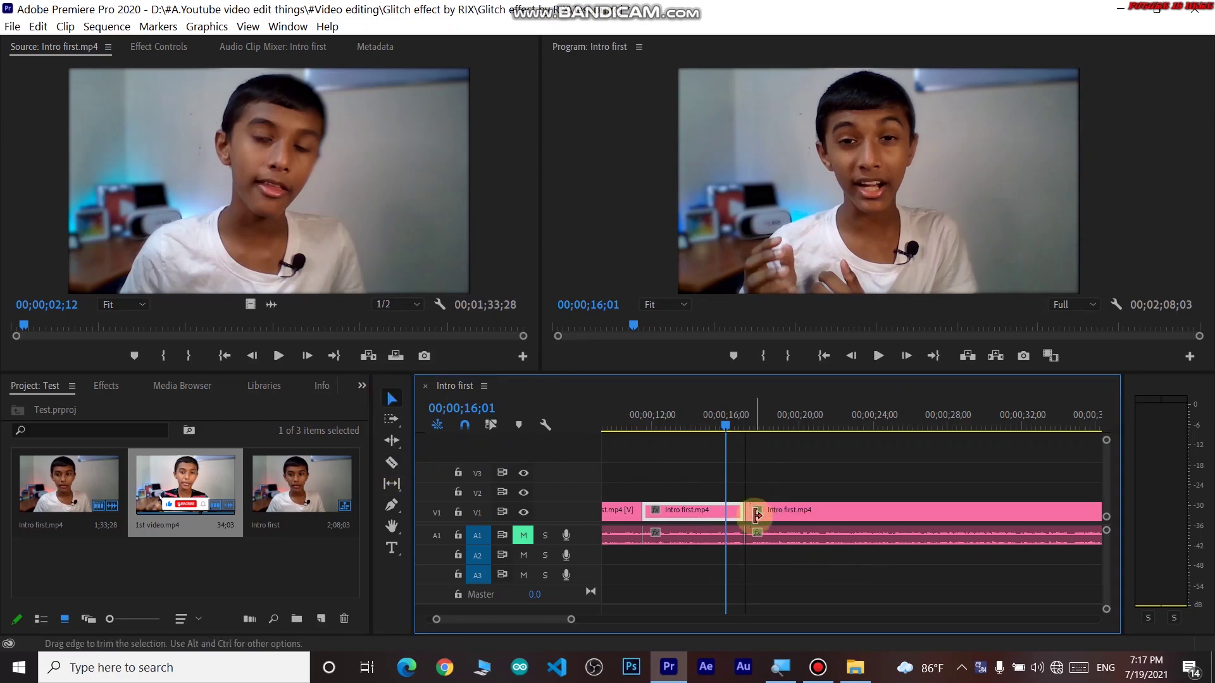
- Scrub through the isolated section and select the last Intro first.mp4 piece
scroll(756, 514, "down", 2)
scroll(753, 521, "down", 2)
left_click_drag(643, 431, 658, 428)
left_click(726, 506)
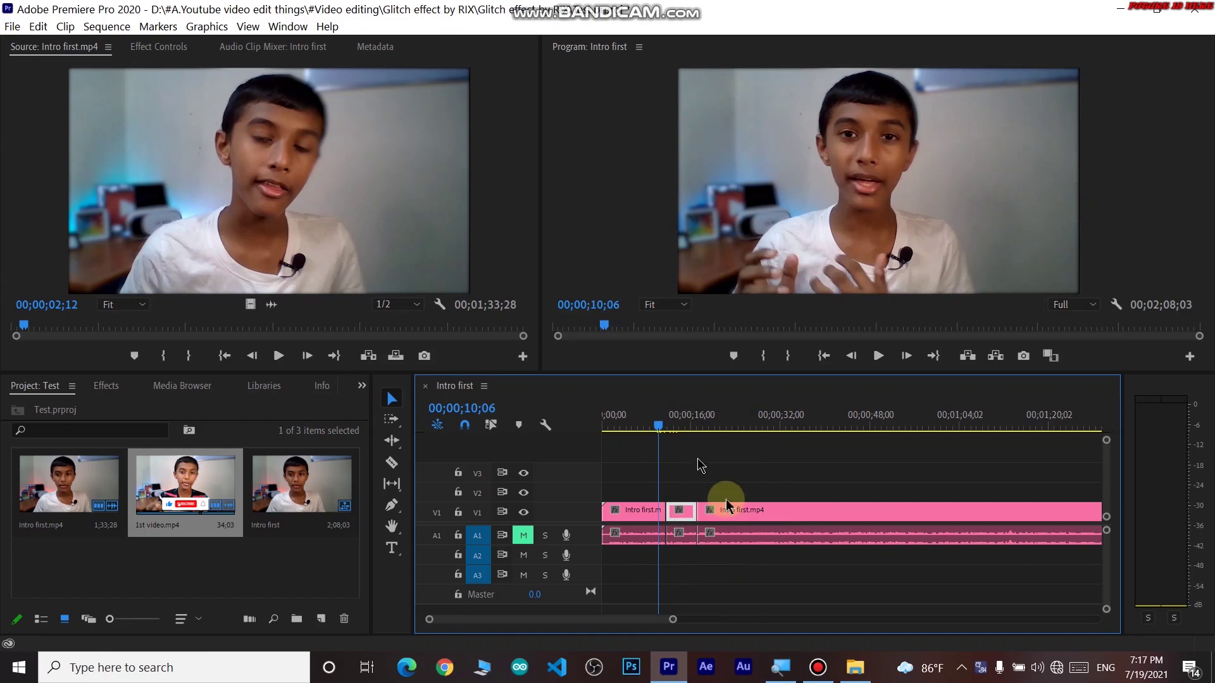
left_click(757, 516)
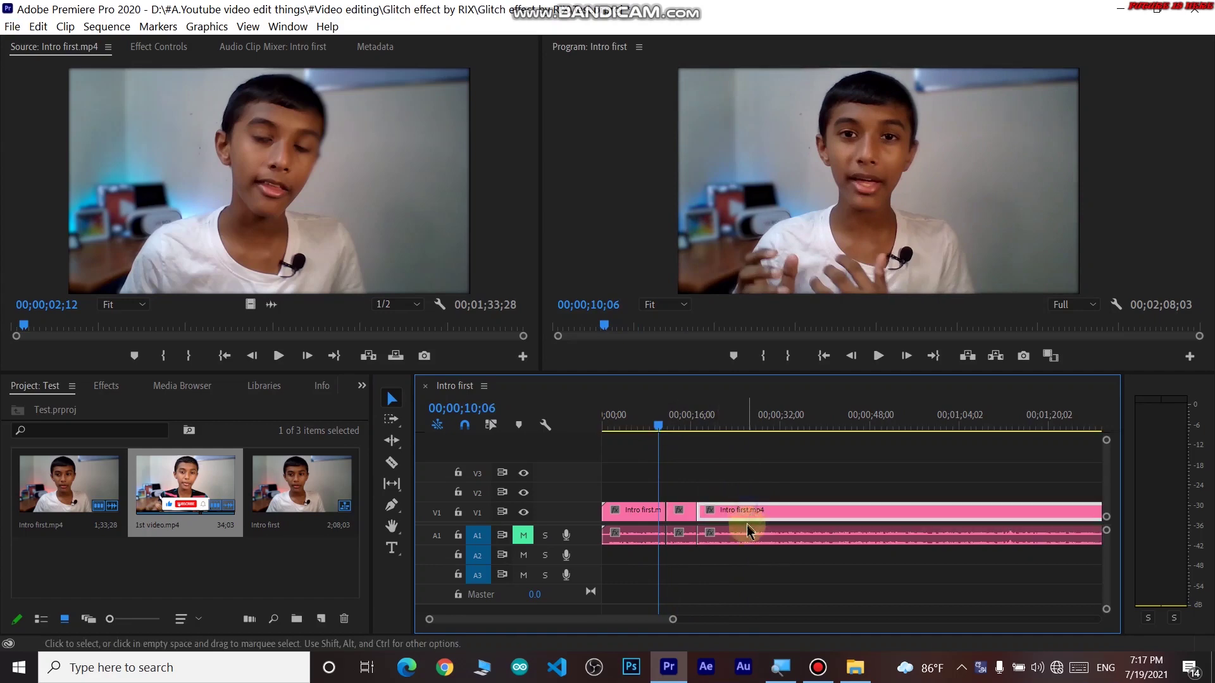
- Marquee-select the Intro first.mp4 video and audio clips and link them
left_click(759, 515)
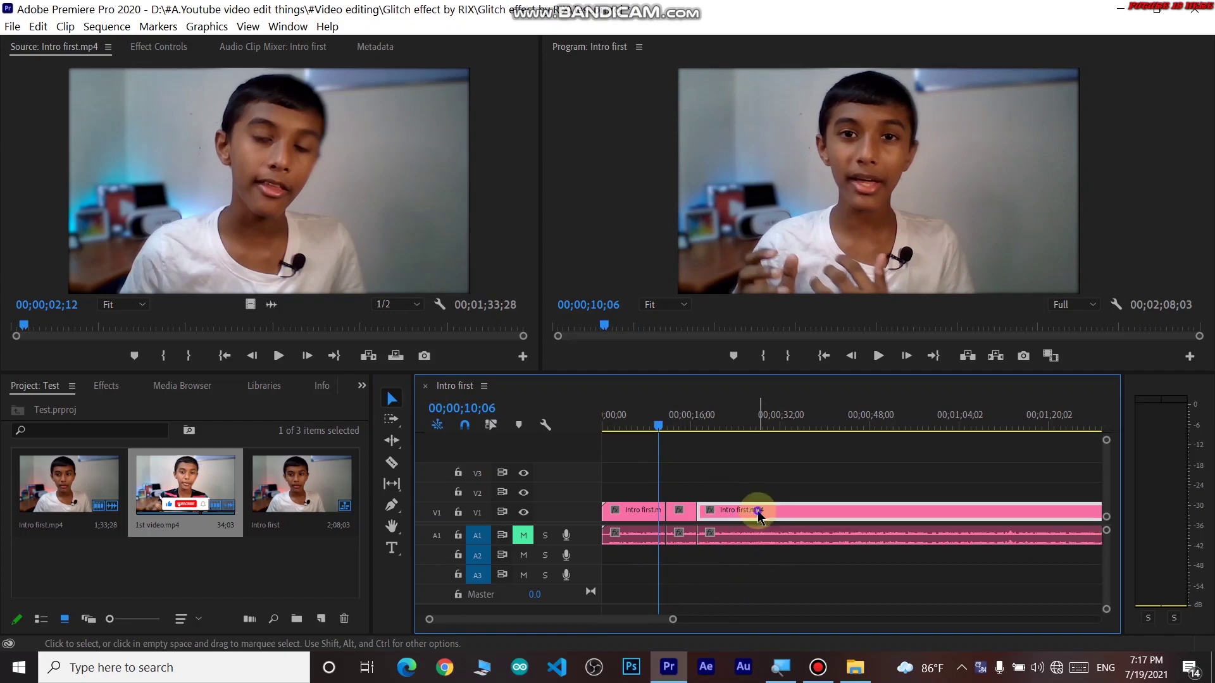
left_click(786, 528)
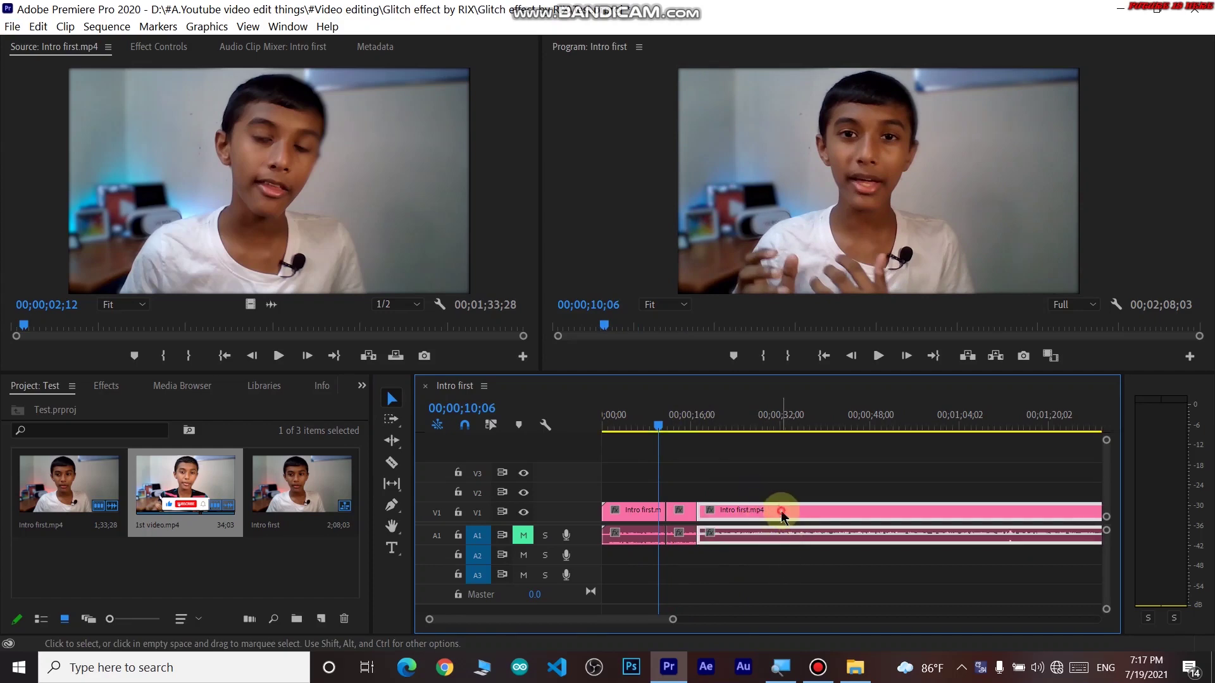
right_click(782, 515)
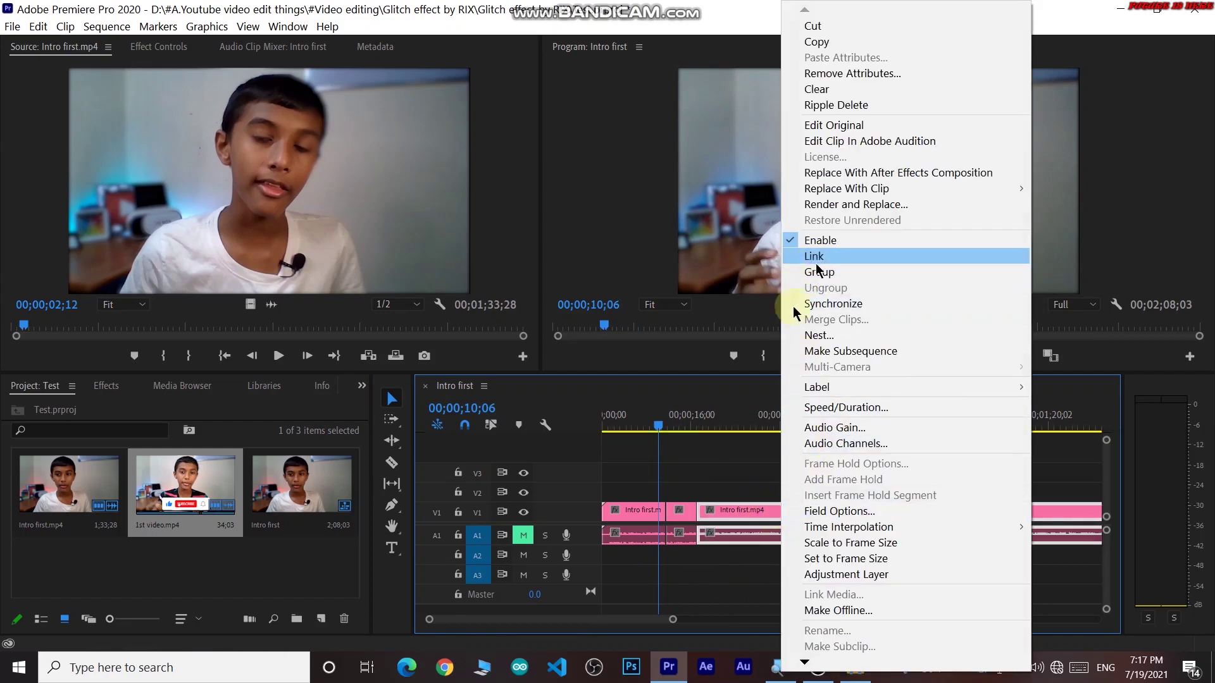
left_click(734, 480)
left_click(732, 486)
mouse_move(738, 503)
left_mouse_down()
mouse_move(773, 562)
mouse_move(797, 535)
left_mouse_up()
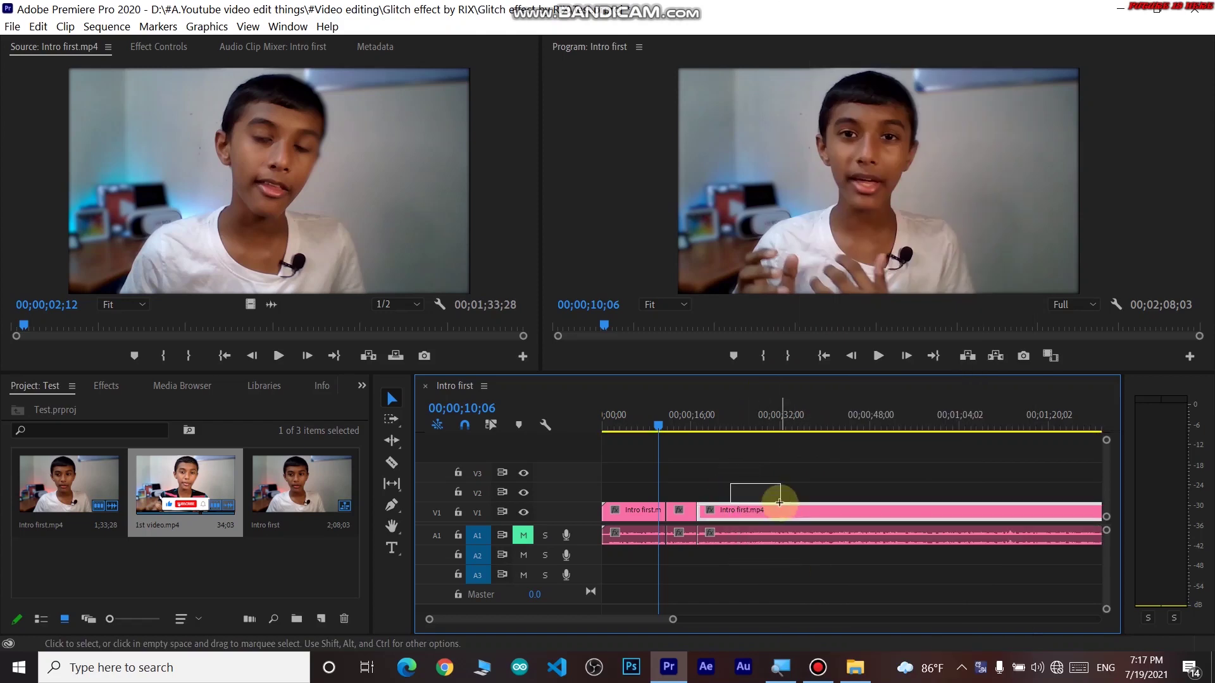
left_click_drag(799, 543, 801, 530)
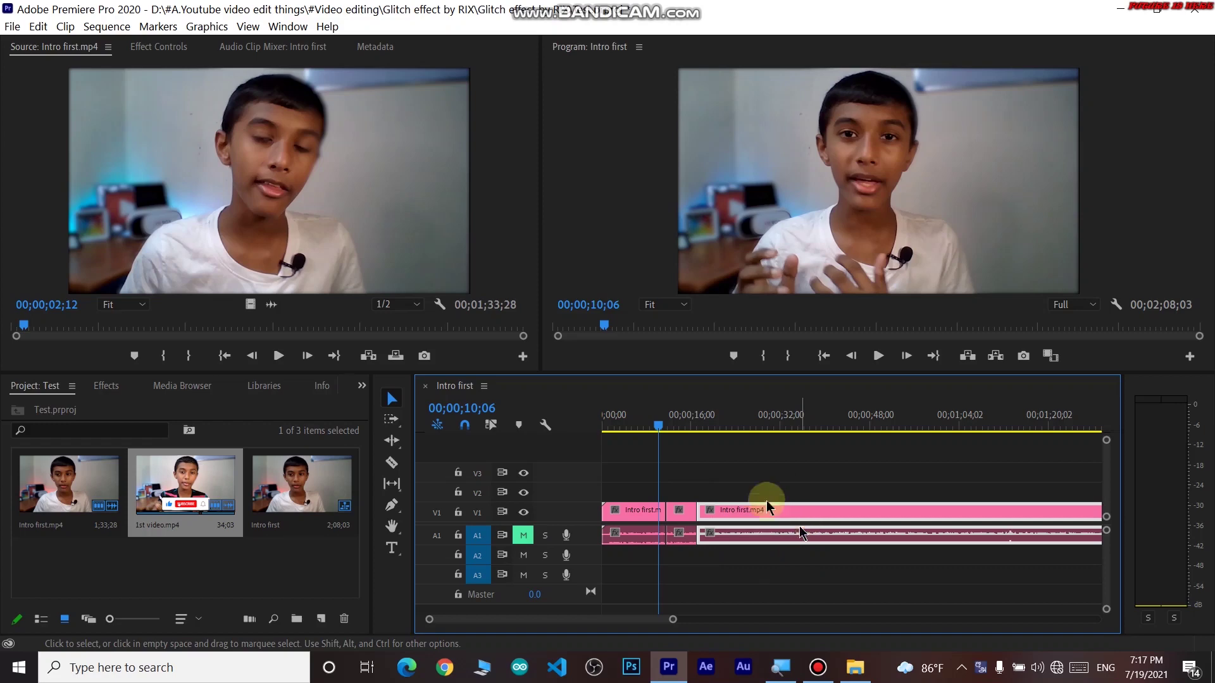
mouse_move(735, 475)
left_mouse_down()
mouse_move(792, 593)
mouse_move(799, 577)
left_mouse_up()
right_click(791, 507)
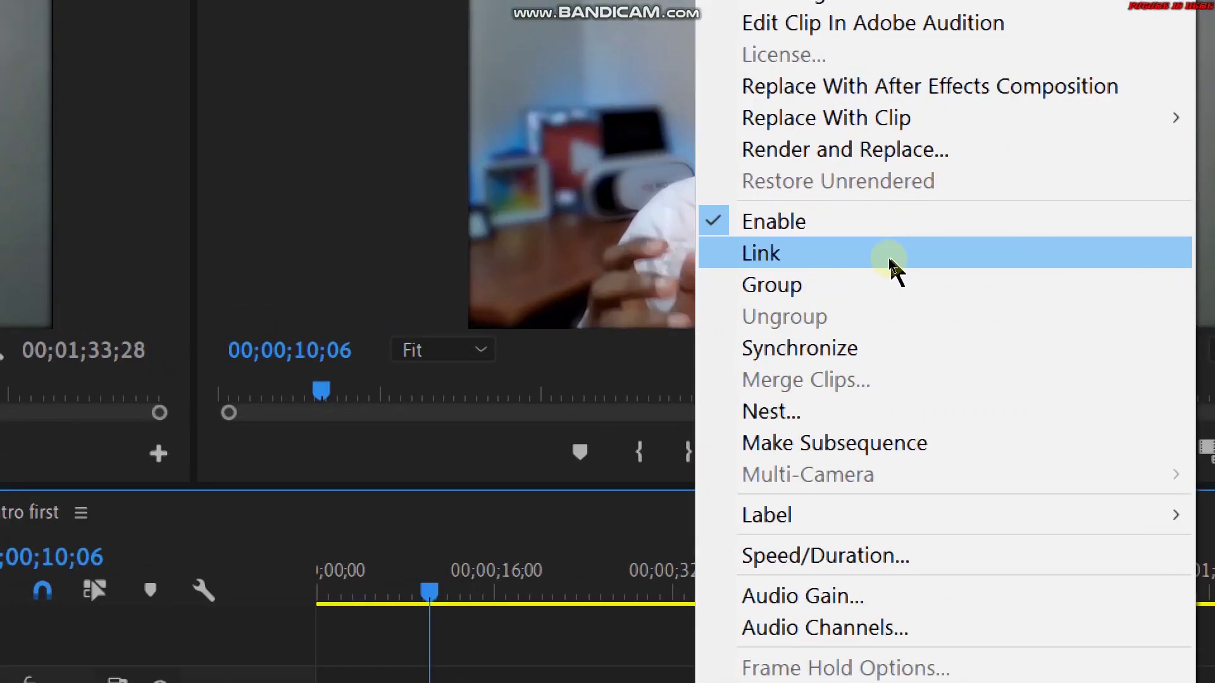
left_click(888, 258)
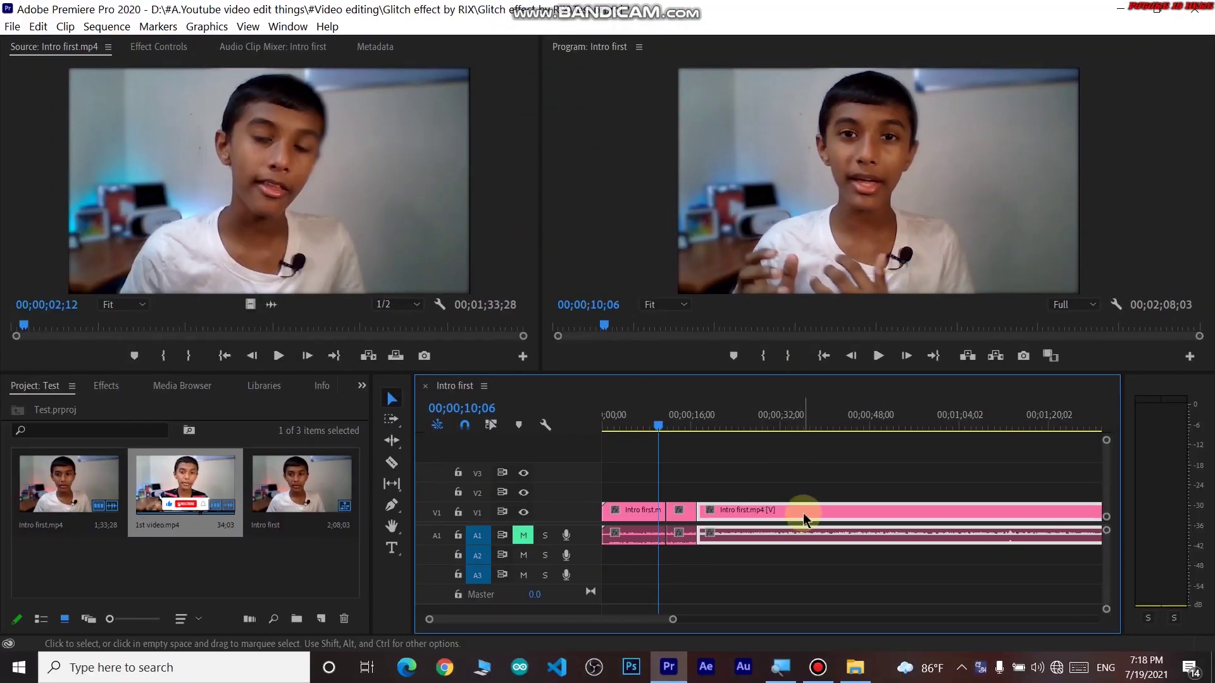
- Check that the linked video and audio select together, then deselect all clips
left_click(800, 537)
left_click(797, 513)
left_click(800, 535)
left_click(801, 512)
left_click(802, 534)
left_click(805, 512)
left_click(812, 533)
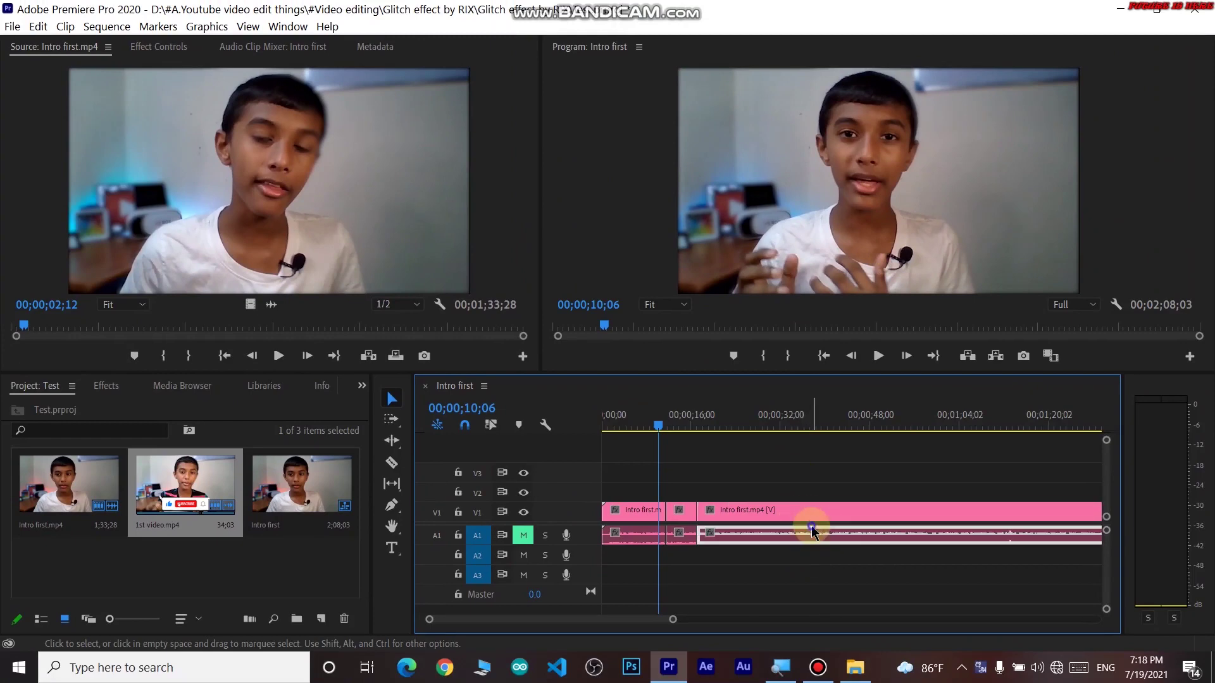
right_click(805, 511)
left_click(751, 479)
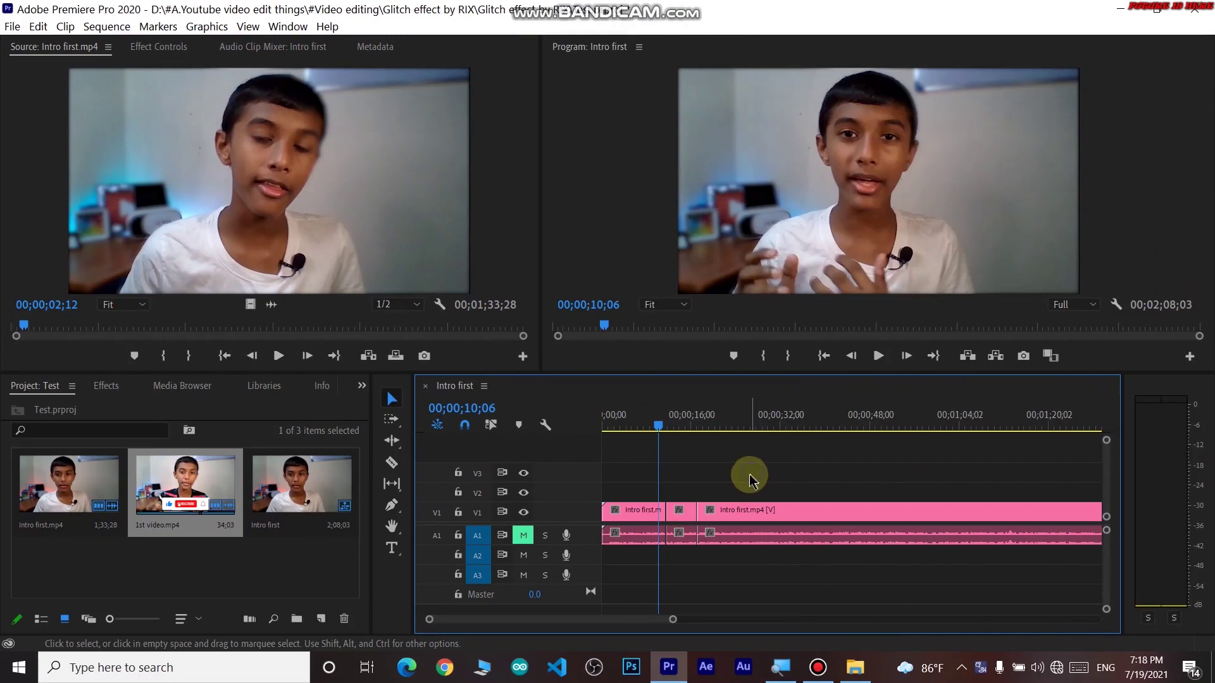
left_click(782, 534)
right_click(777, 511)
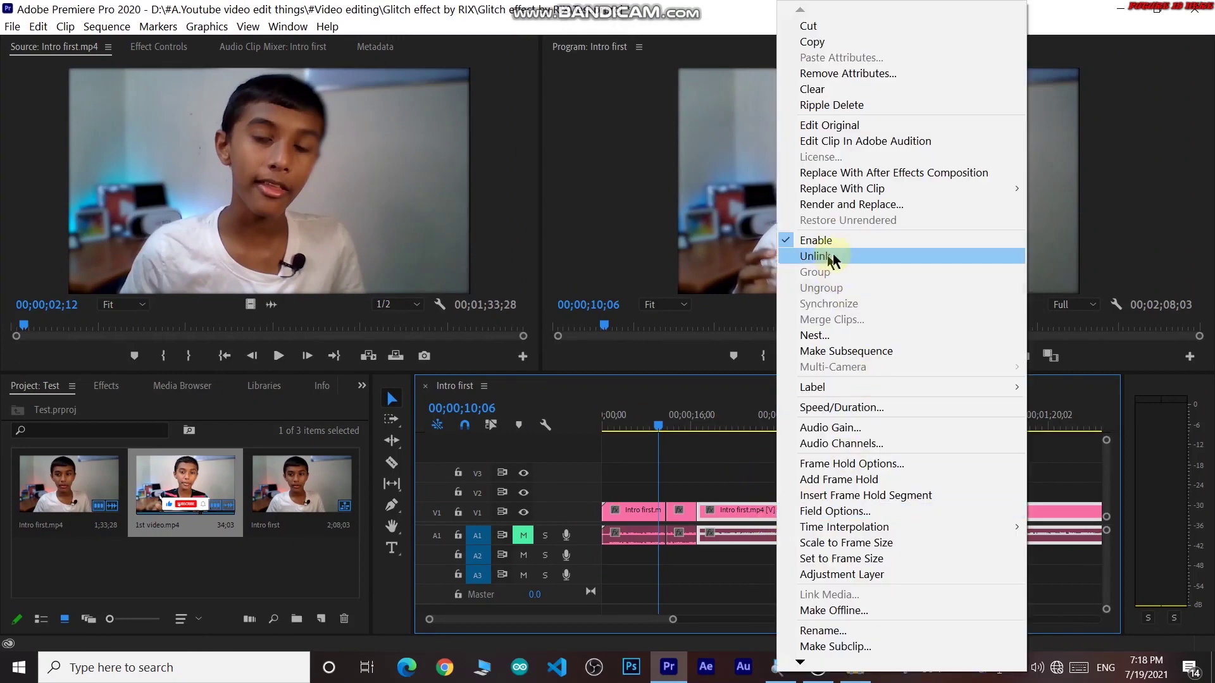
left_click(726, 479)
left_click_drag(725, 481, 801, 596)
left_click(767, 511)
left_click(696, 477)
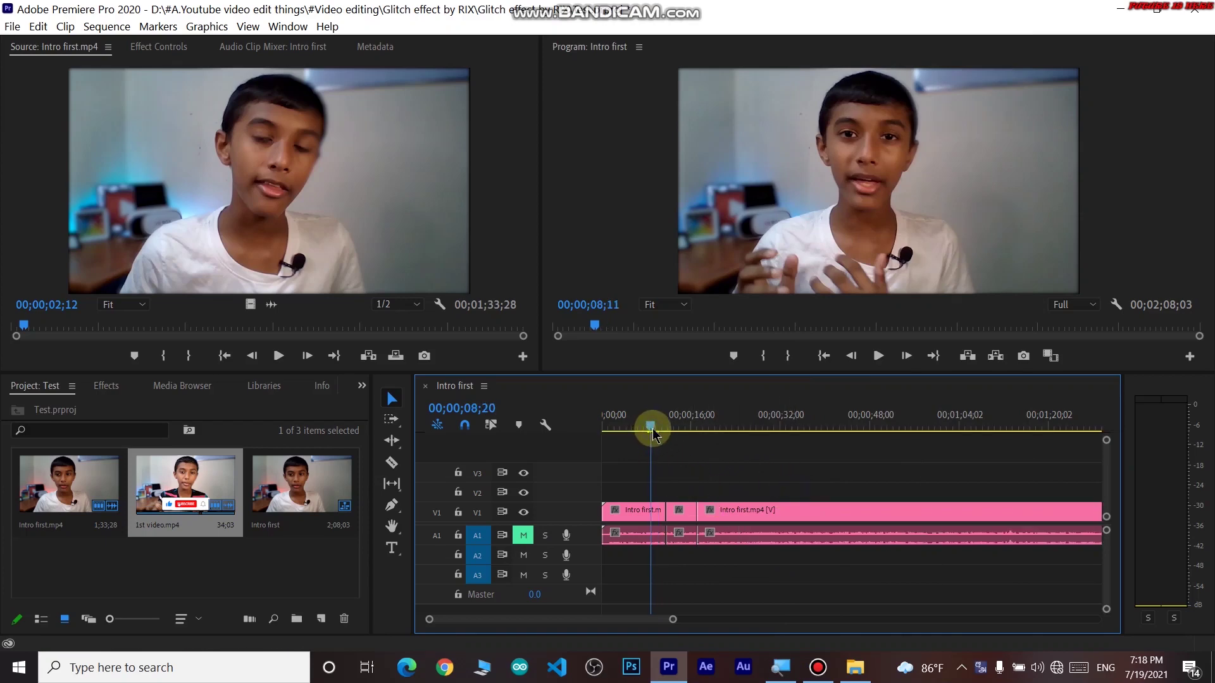
scroll(681, 542, "down", 2)
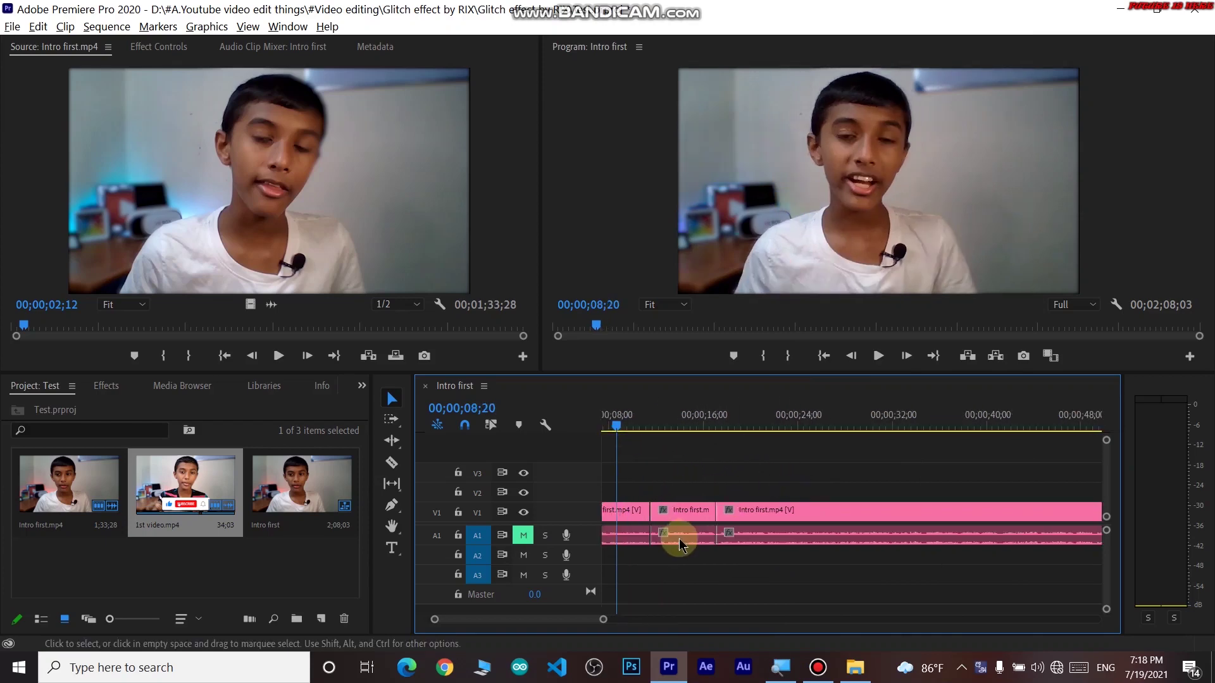
- Move the opening short audio clip from A1 down to track A2
scroll(680, 542, "down", 3)
scroll(678, 541, "up", 1)
scroll(676, 538, "up", 1)
scroll(671, 533, "up", 1)
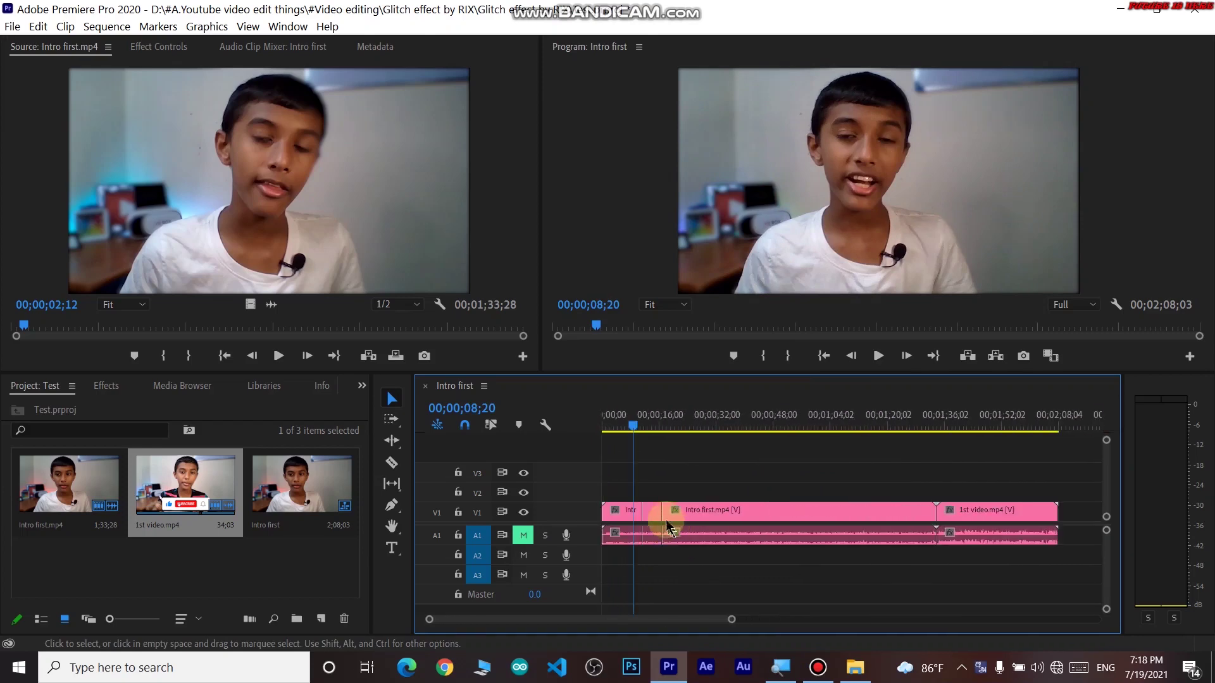
left_click(613, 424)
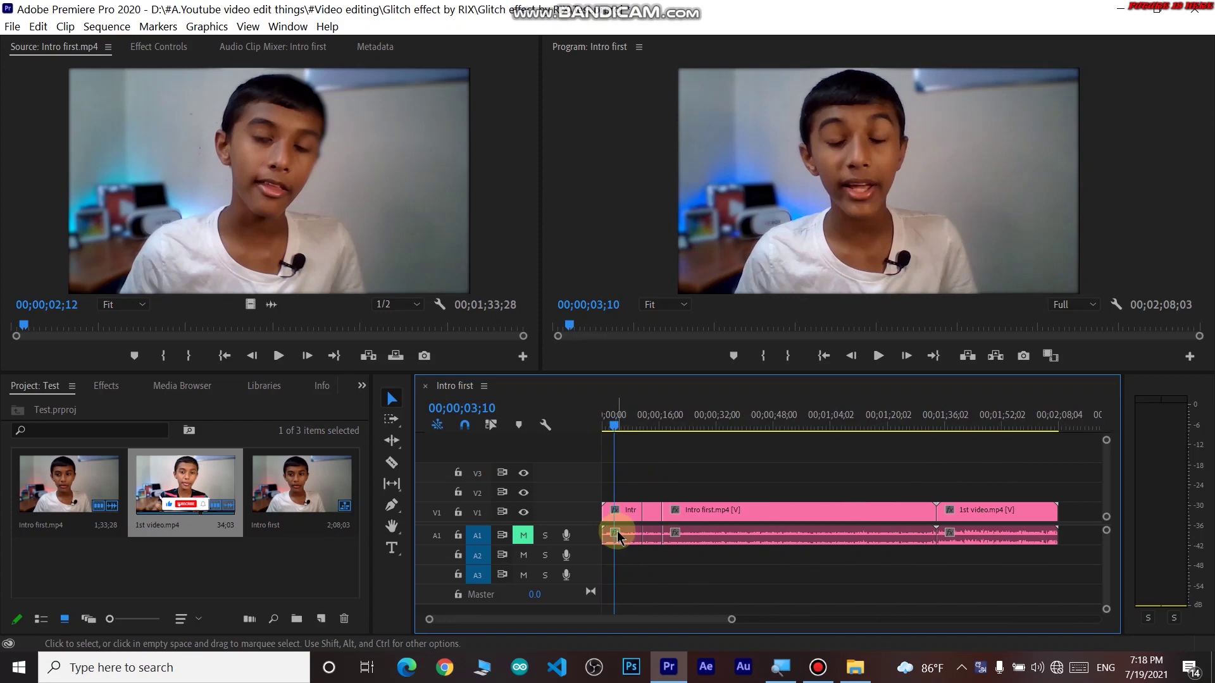
left_click_drag(618, 538, 633, 556)
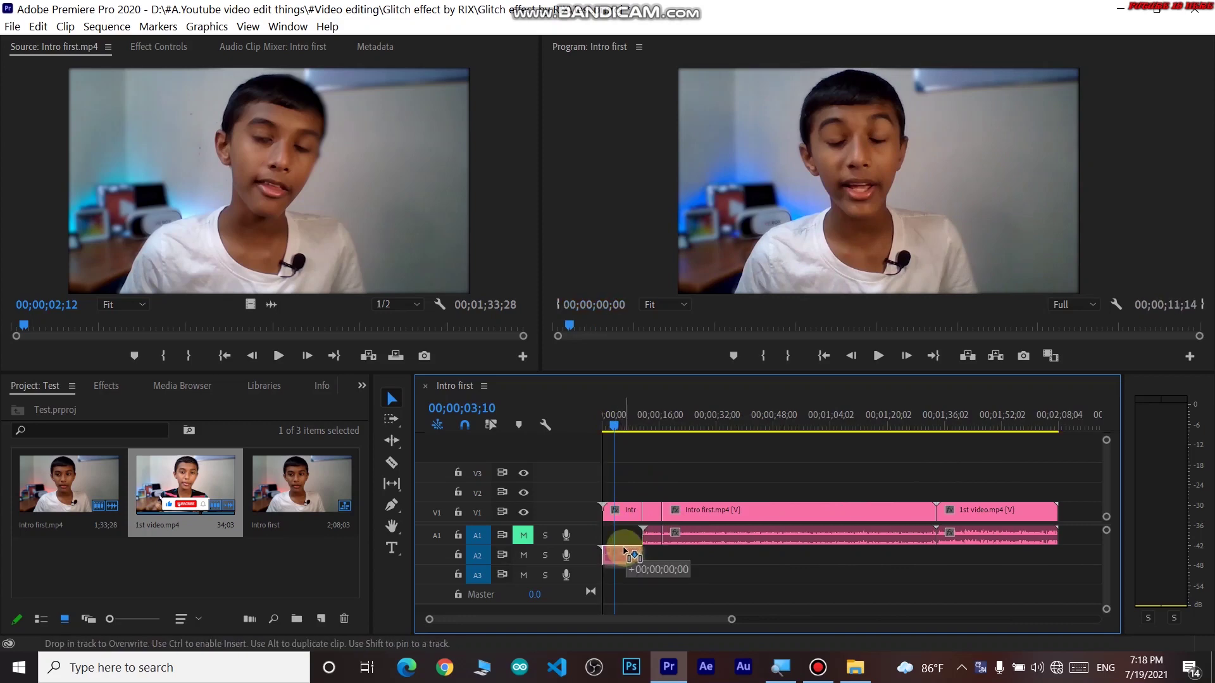
left_click_drag(633, 556, 632, 555)
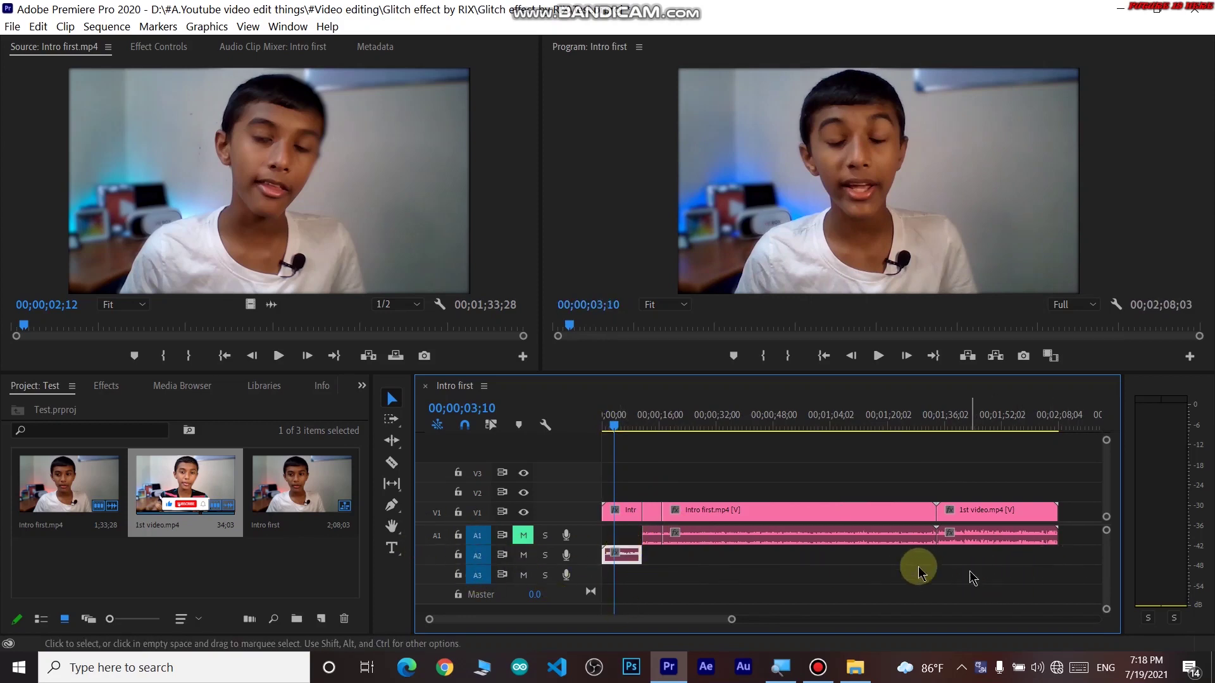
- Move the next short audio clip onto track A3
left_click_drag(653, 534, 653, 575)
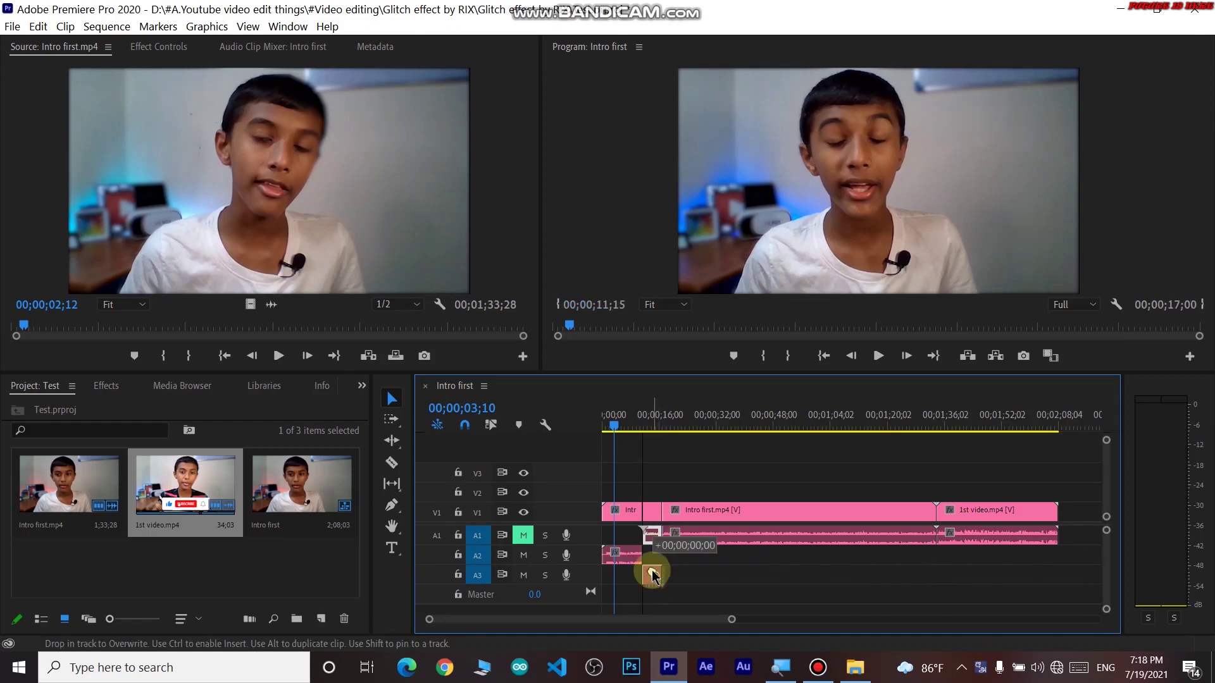
left_click_drag(653, 574, 653, 575)
left_click(740, 540)
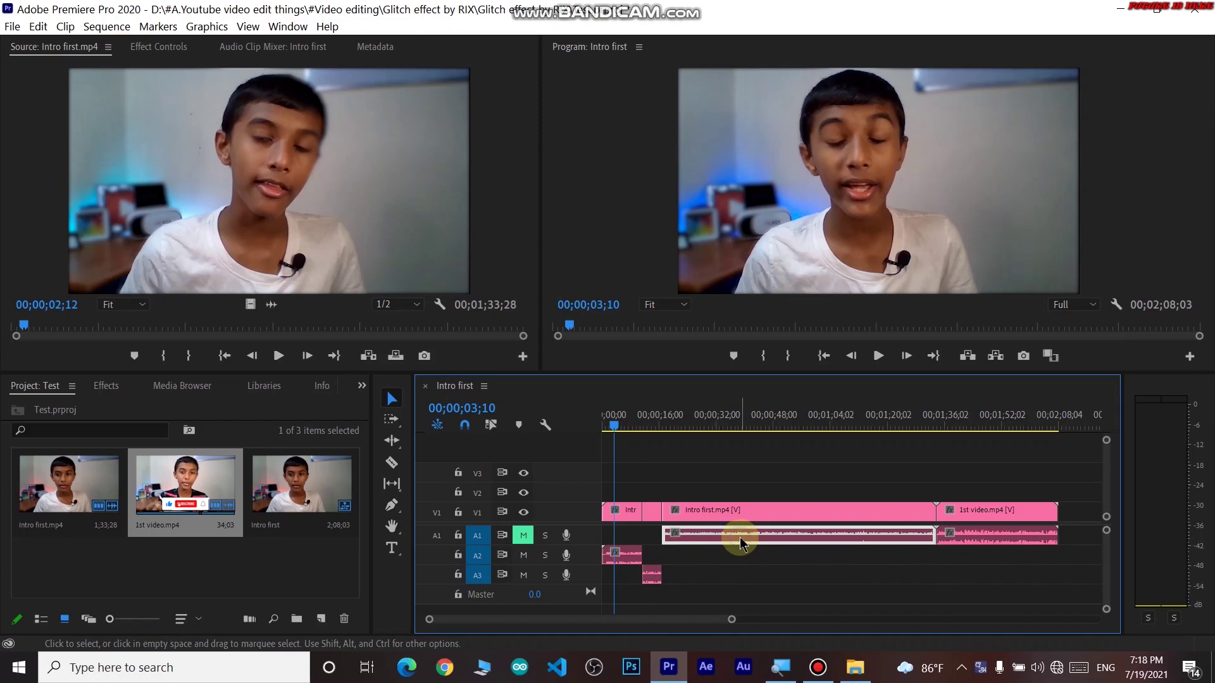
left_click(622, 555)
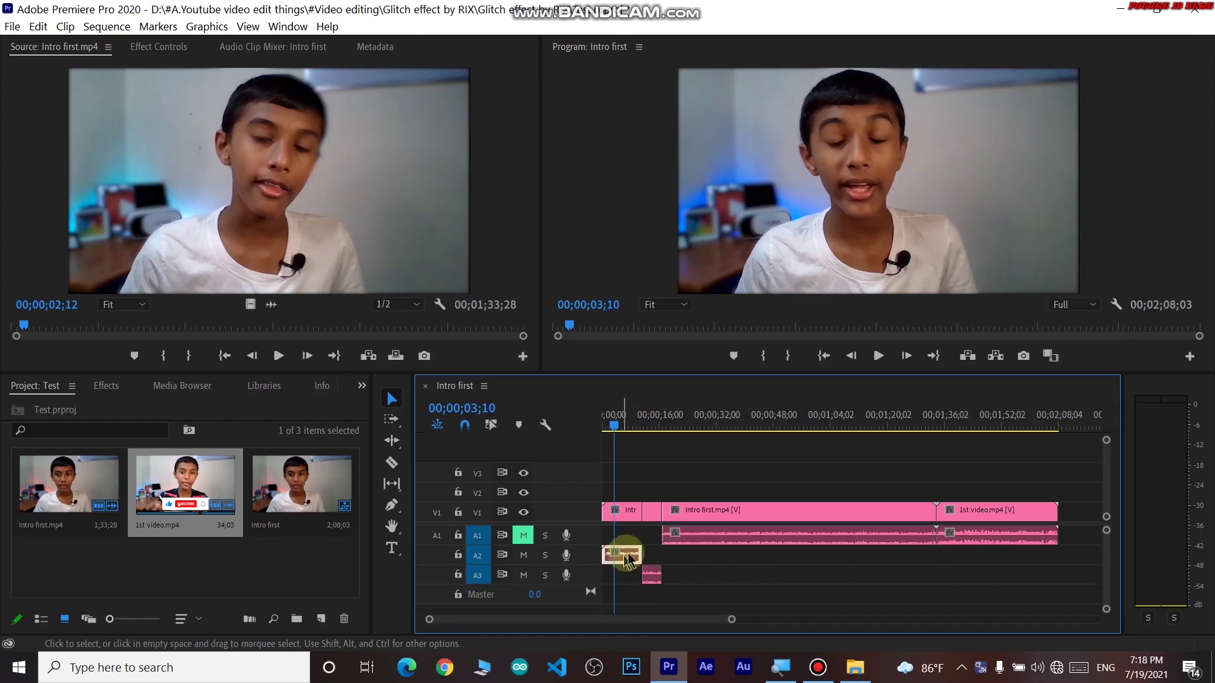
left_click(654, 580)
- Drag the 1st video.mp4 audio onto a new track A4
left_click(982, 543)
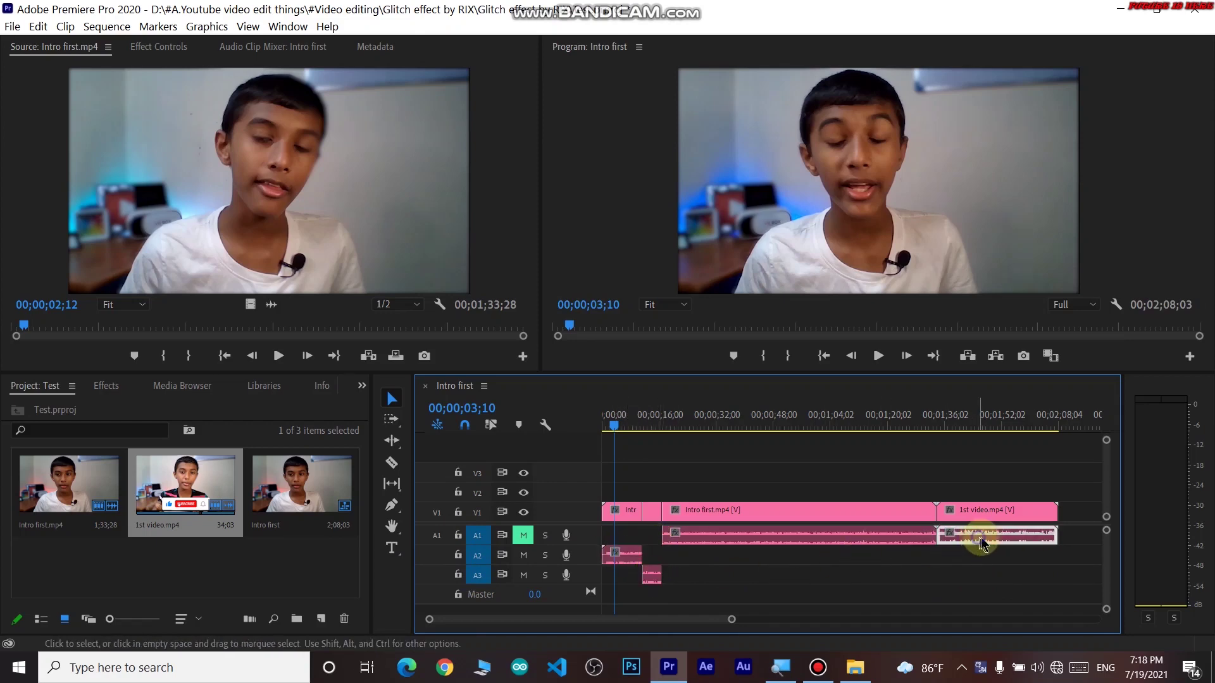
left_click_drag(985, 568, 991, 613)
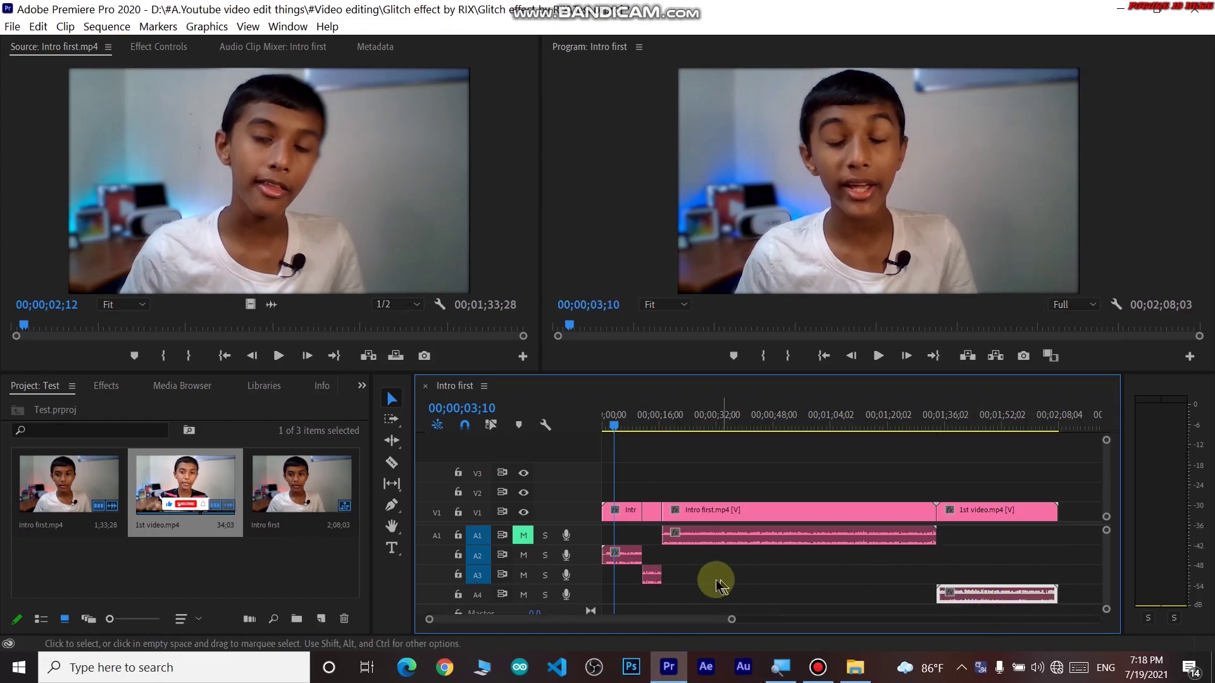
scroll(710, 572, "down", 3)
scroll(815, 578, "down", 2)
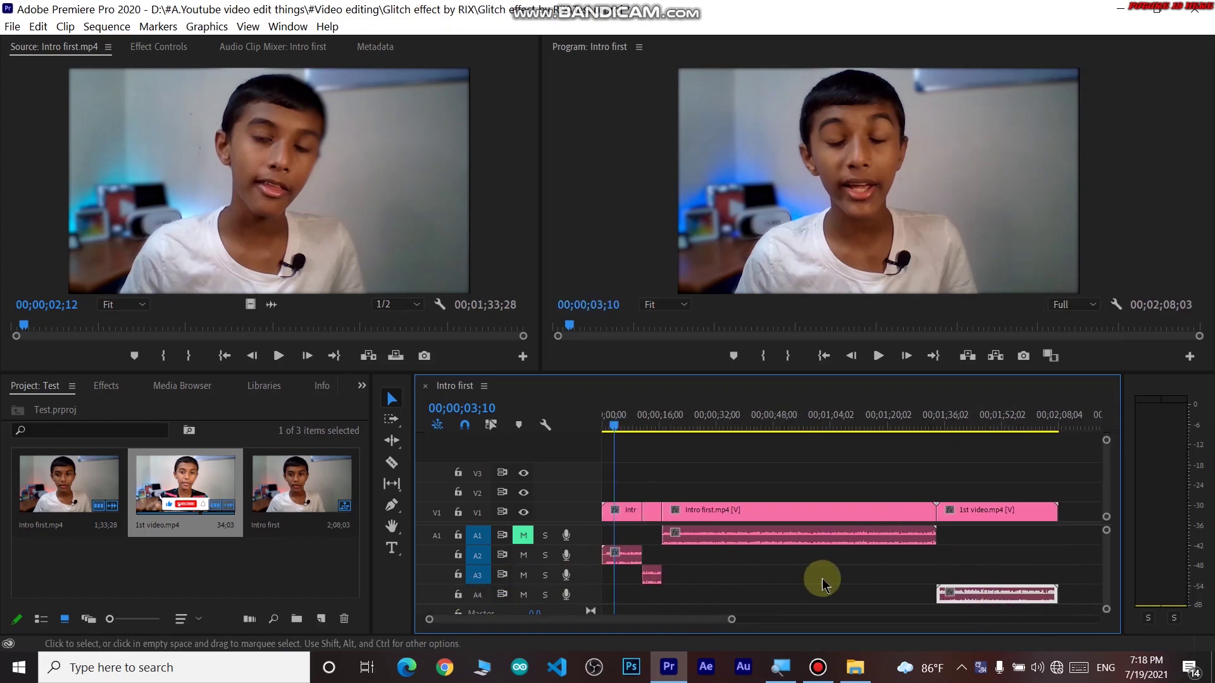
scroll(820, 579, "down", 5)
scroll(823, 582, "down", 4)
scroll(815, 577, "up", 7)
scroll(818, 578, "up", 6)
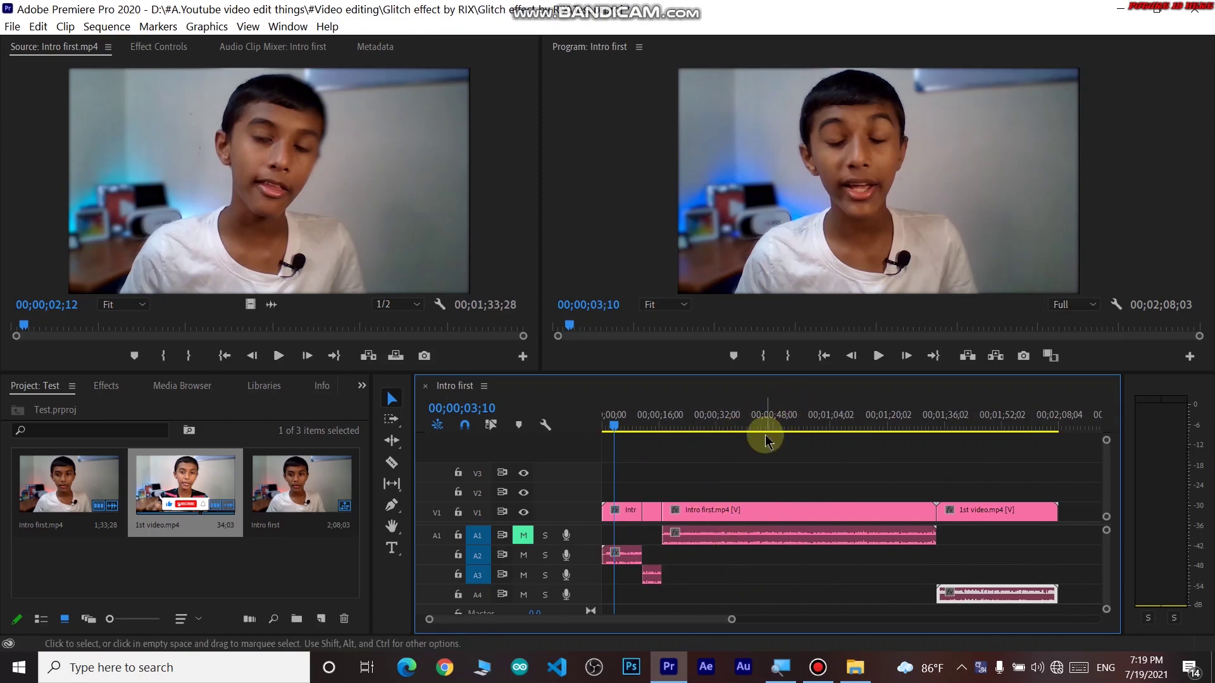
- Play the sequence while testing track mutes, leaving A1 through A4 all unmuted
key("space")
key("space")
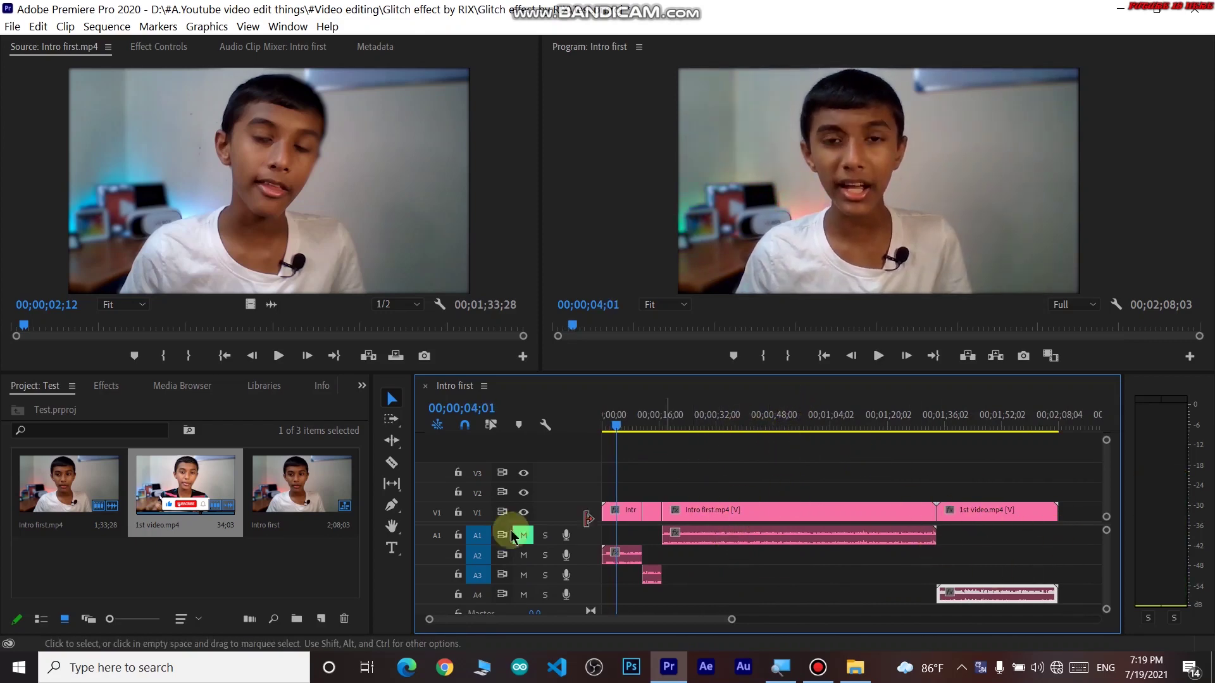
left_click(524, 555)
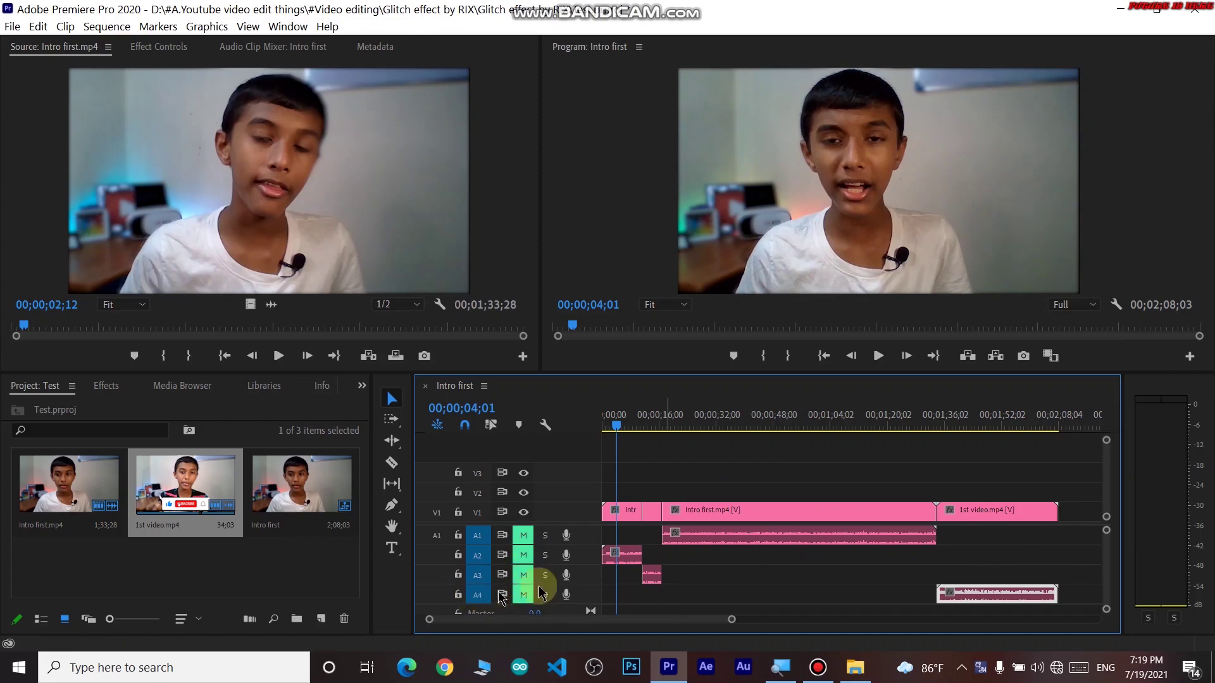
key("space")
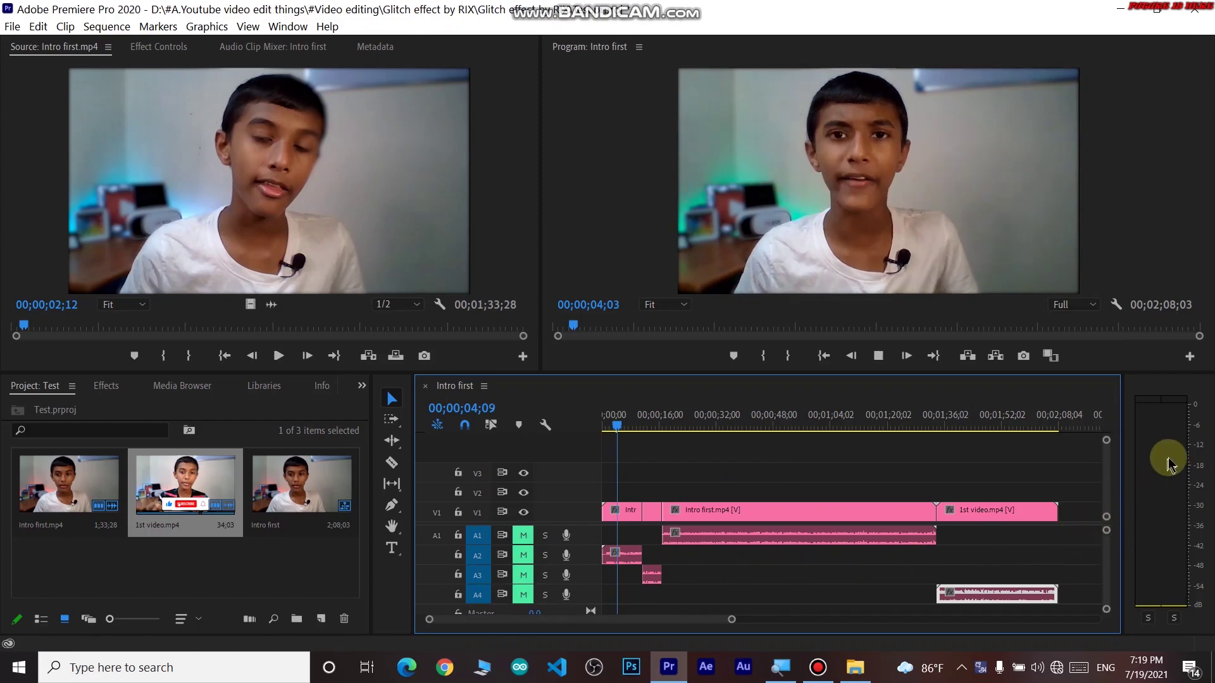
key("space")
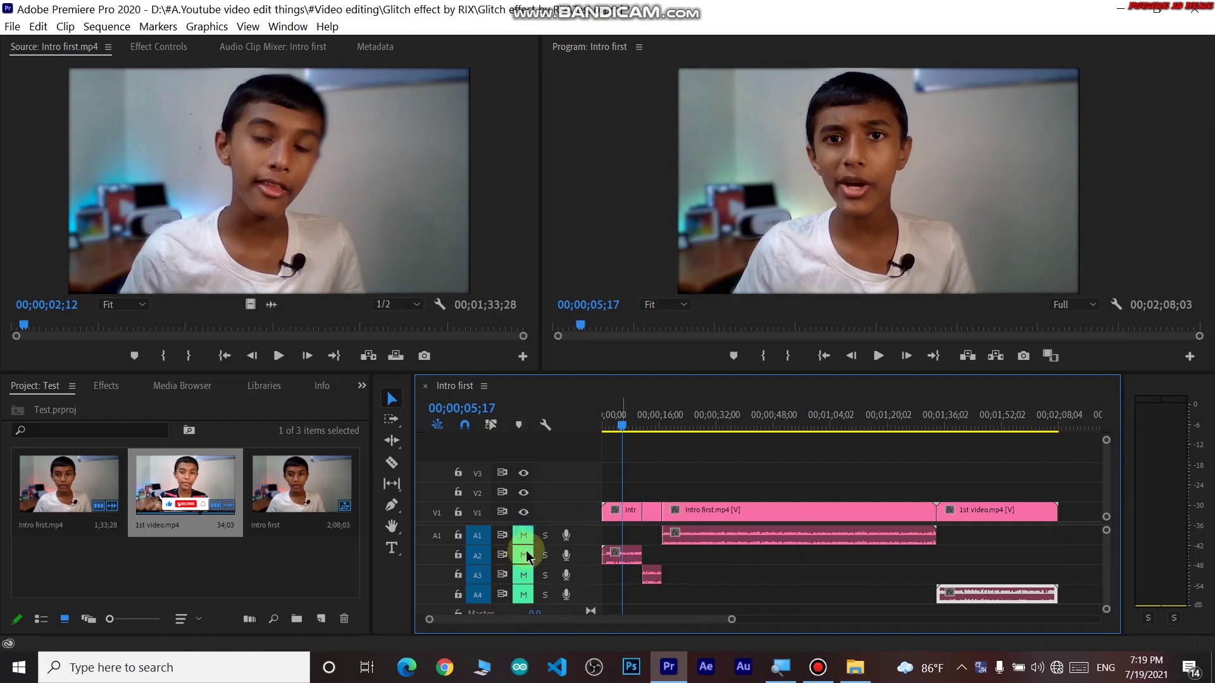
left_click(525, 576)
left_click(523, 595)
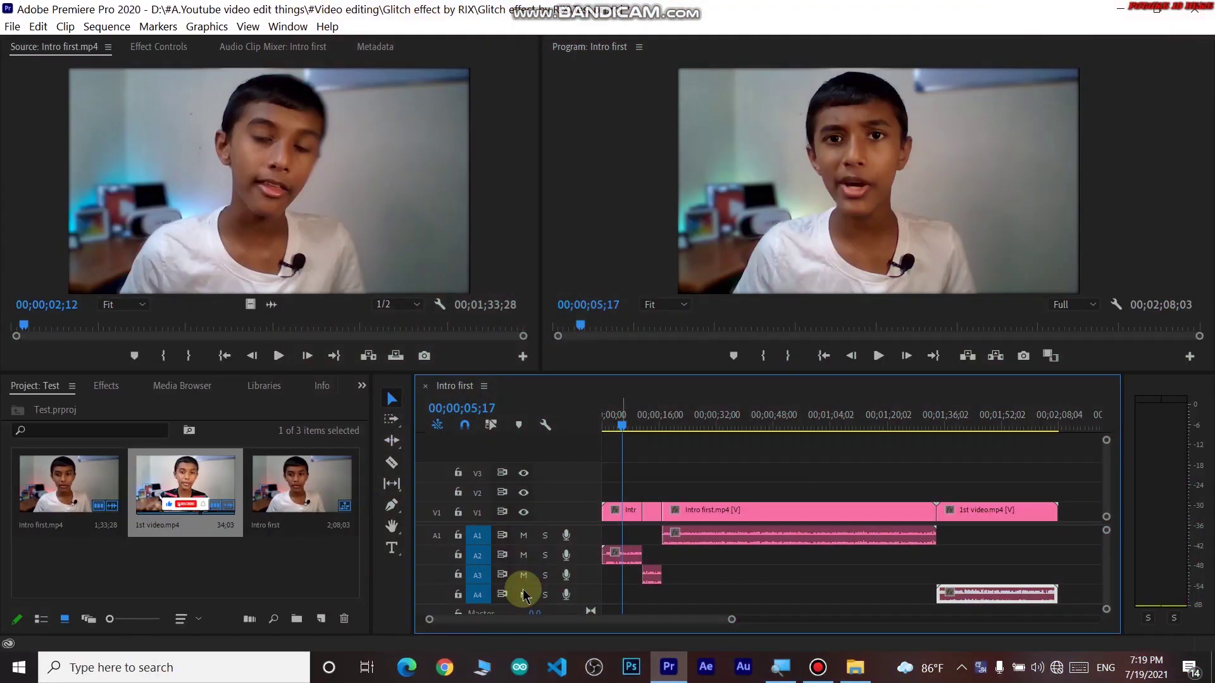
- Show the Audio Clip Mixer panel for Intro first.mp4 from the Window menu
left_click(282, 49)
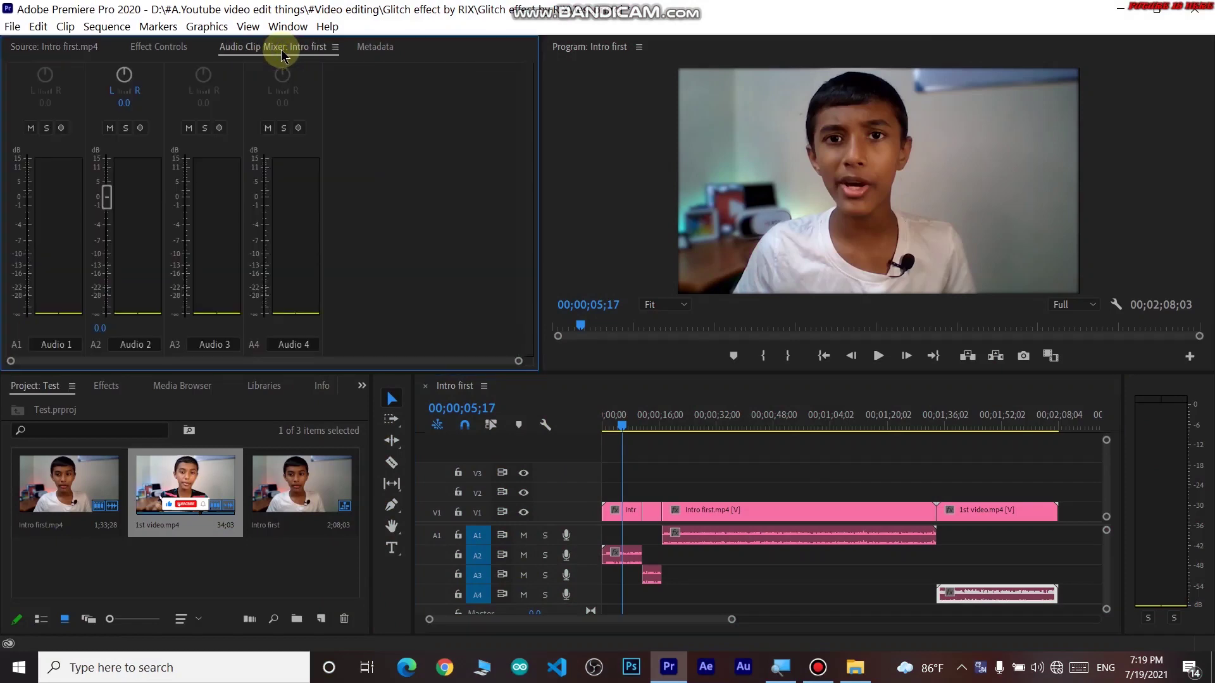
left_click(172, 50)
left_click(57, 47)
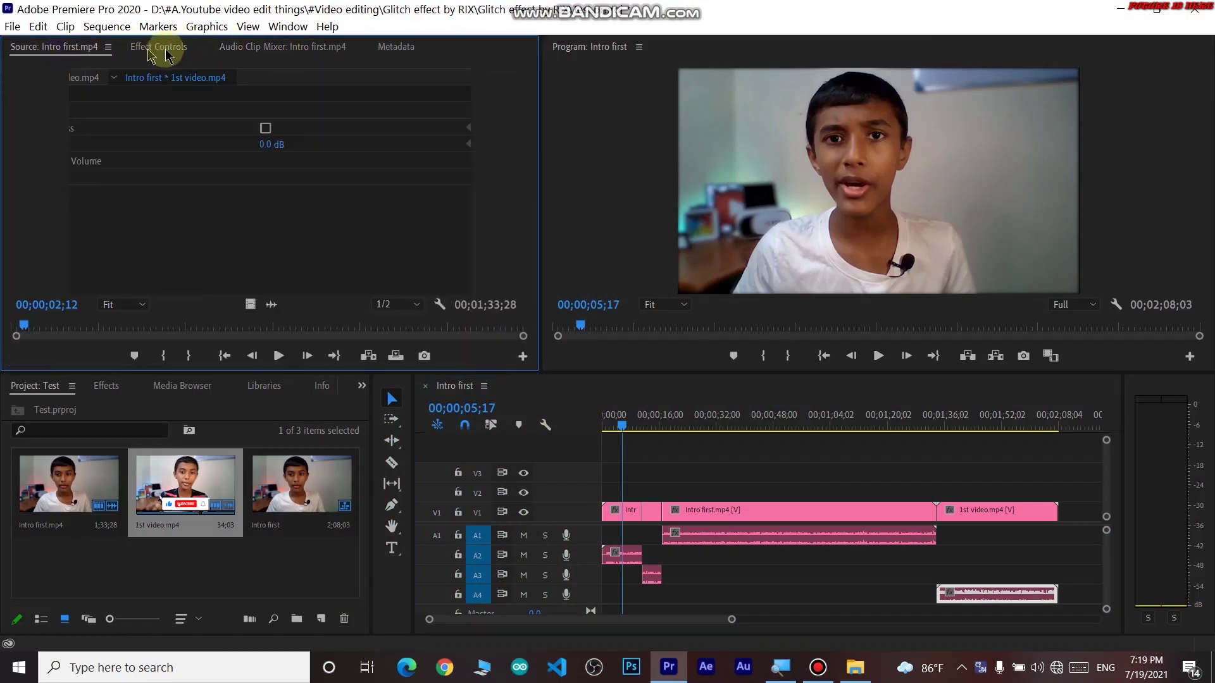
left_click(283, 27)
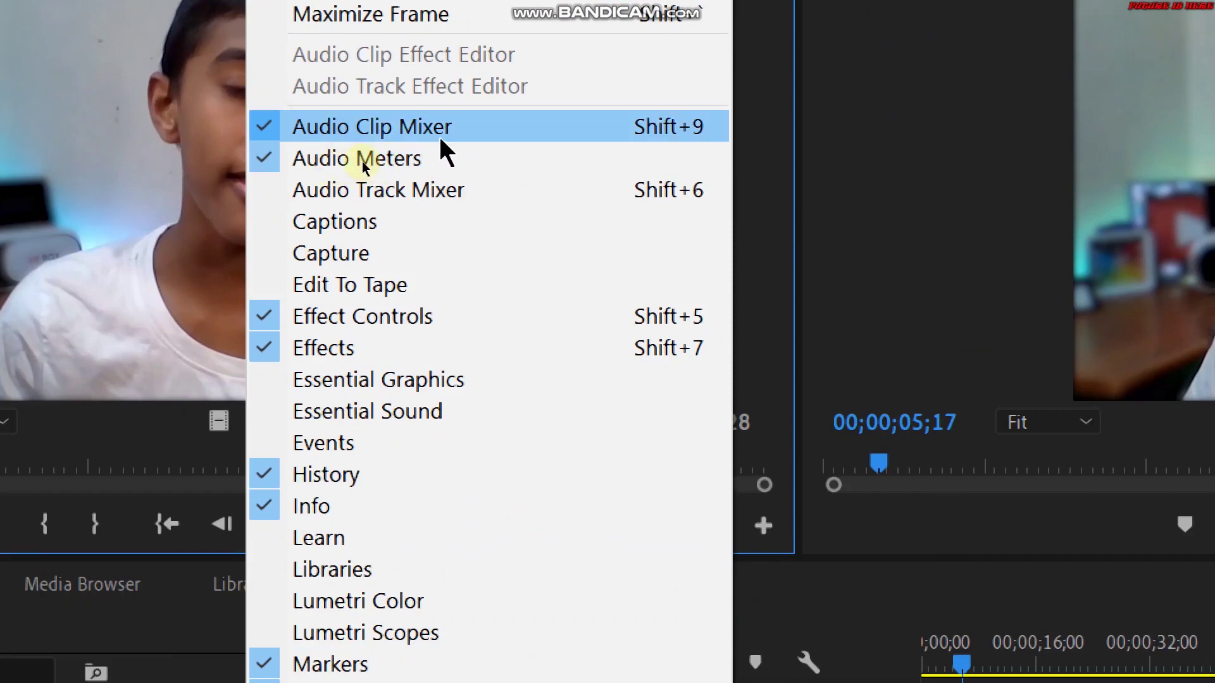
left_click(478, 135)
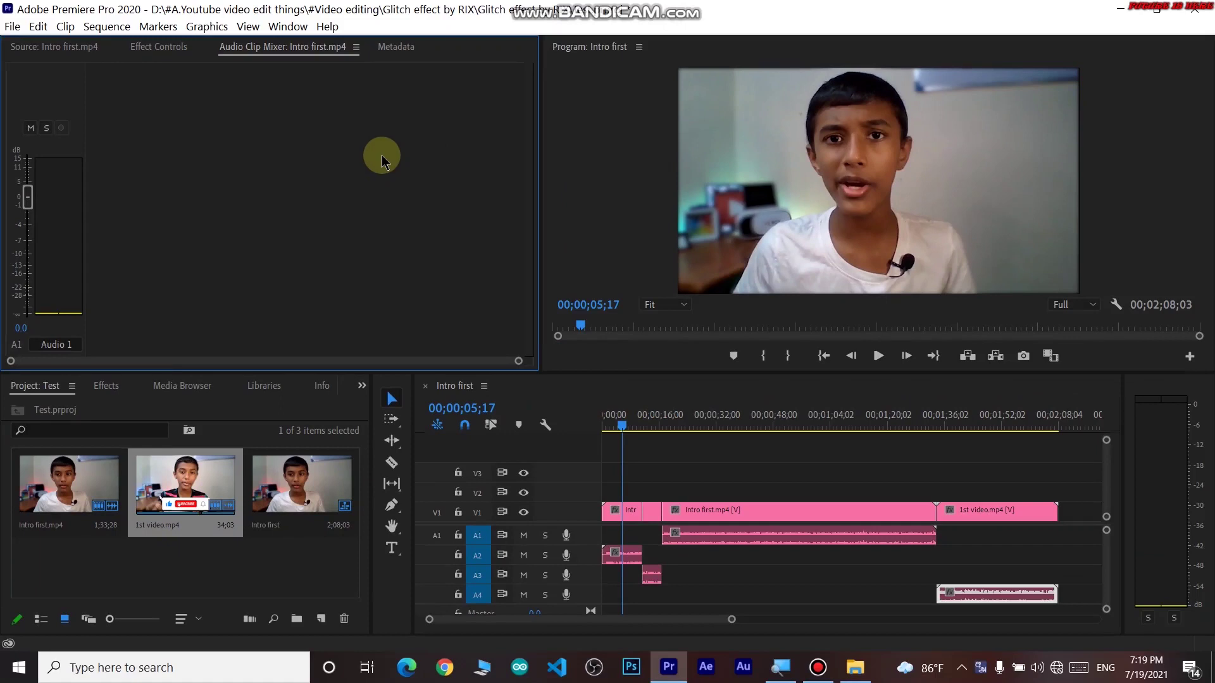
- Raise the Audio 2 clip level to 7.5 dB and mute track A1
left_click(611, 554)
left_click_drag(626, 425, 598, 425)
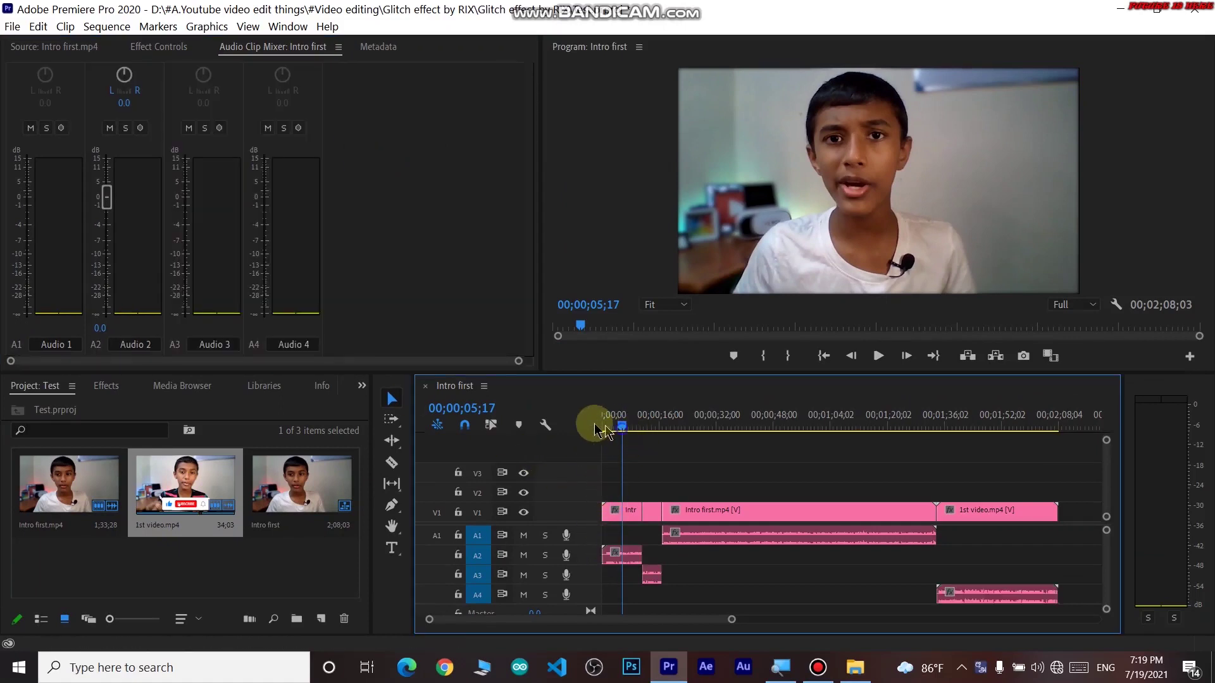
key("space")
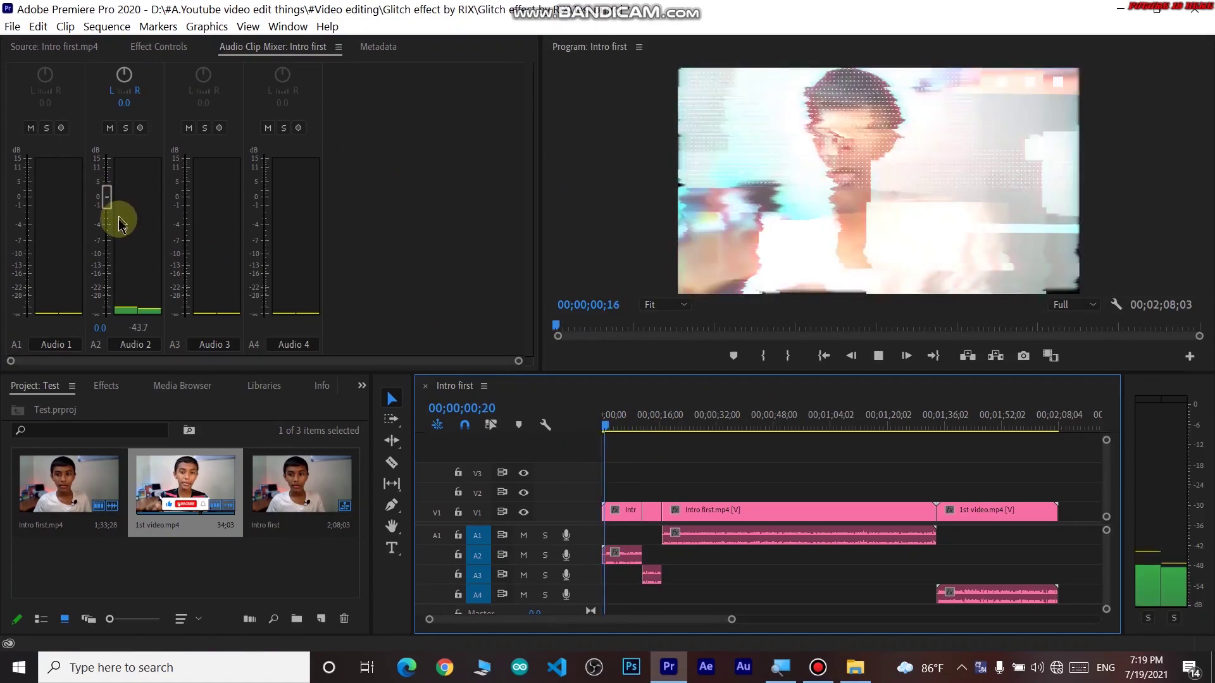
left_click_drag(108, 204, 109, 198)
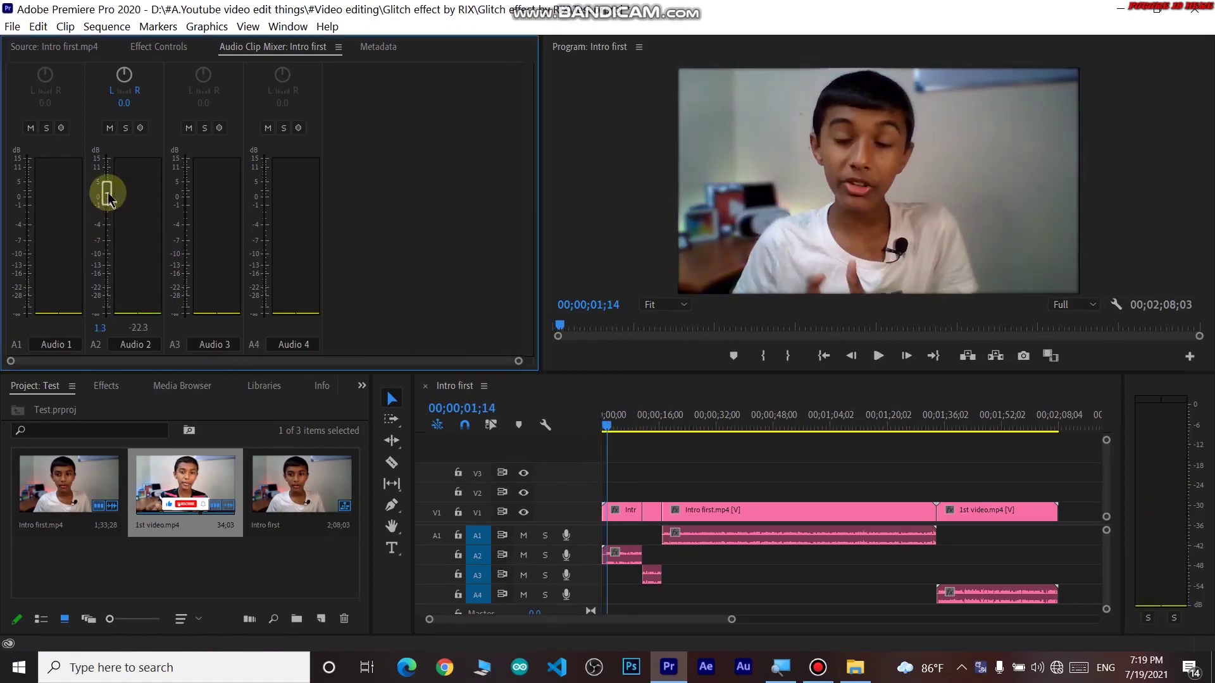
left_click_drag(109, 189, 105, 209)
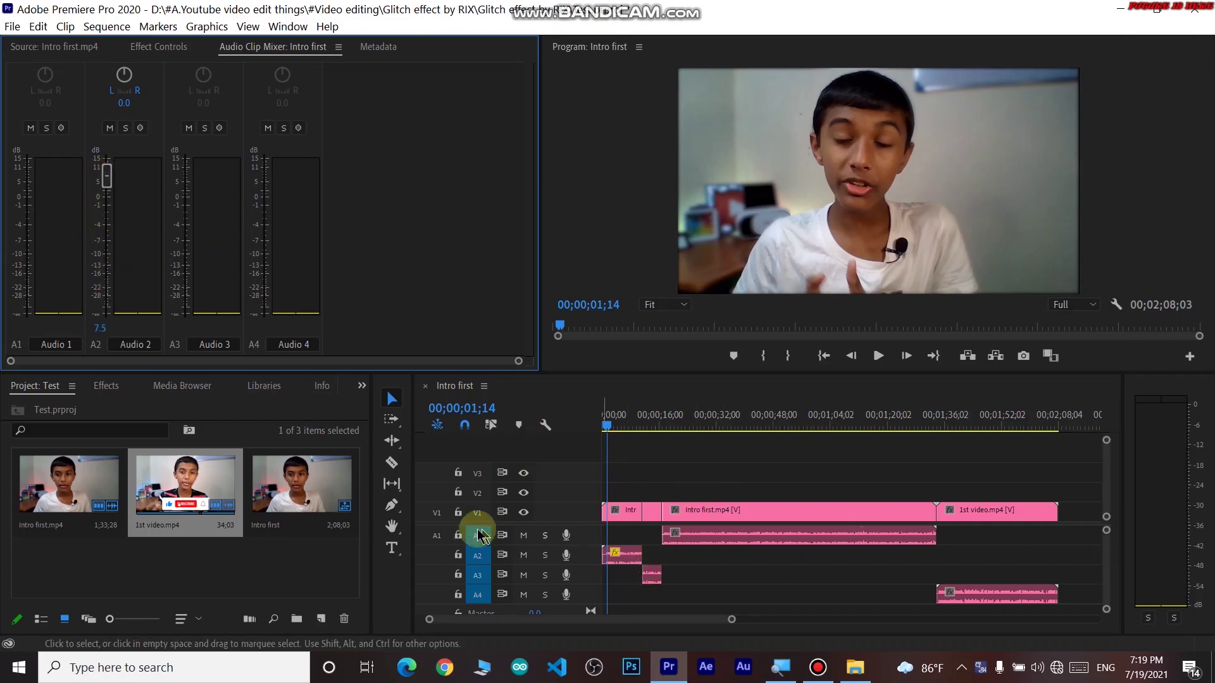
left_click(523, 535)
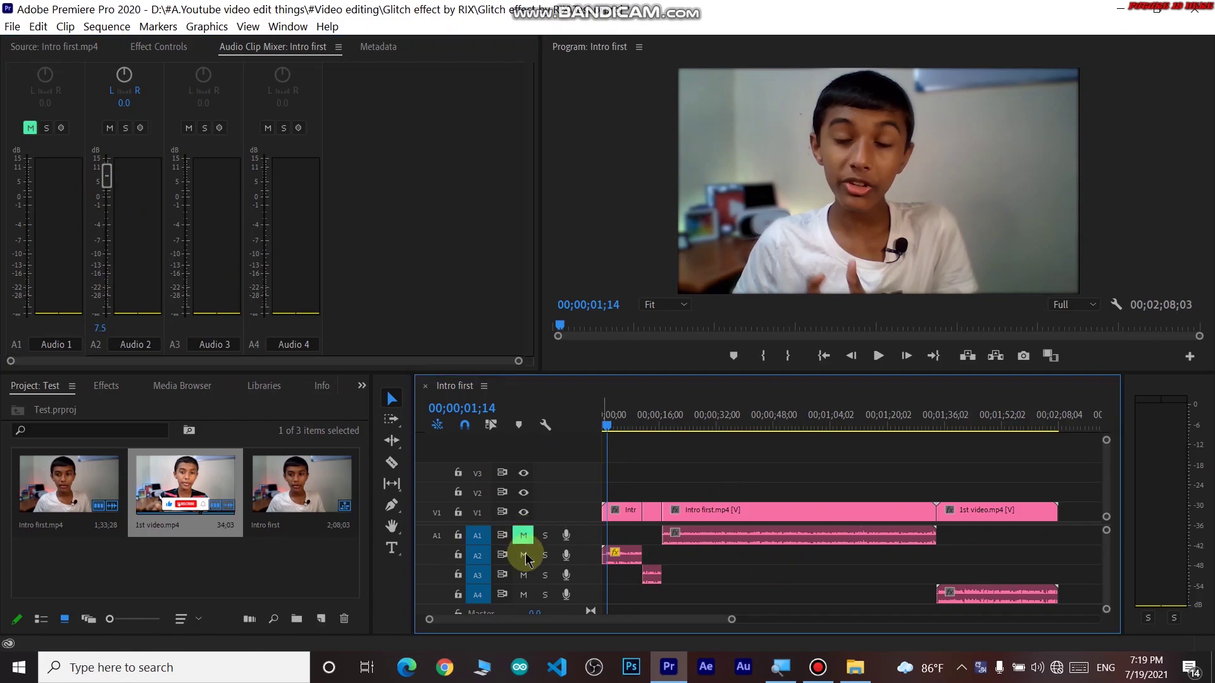
- Raise the Audio 3 clip level to 4.8 dB
left_click(650, 424)
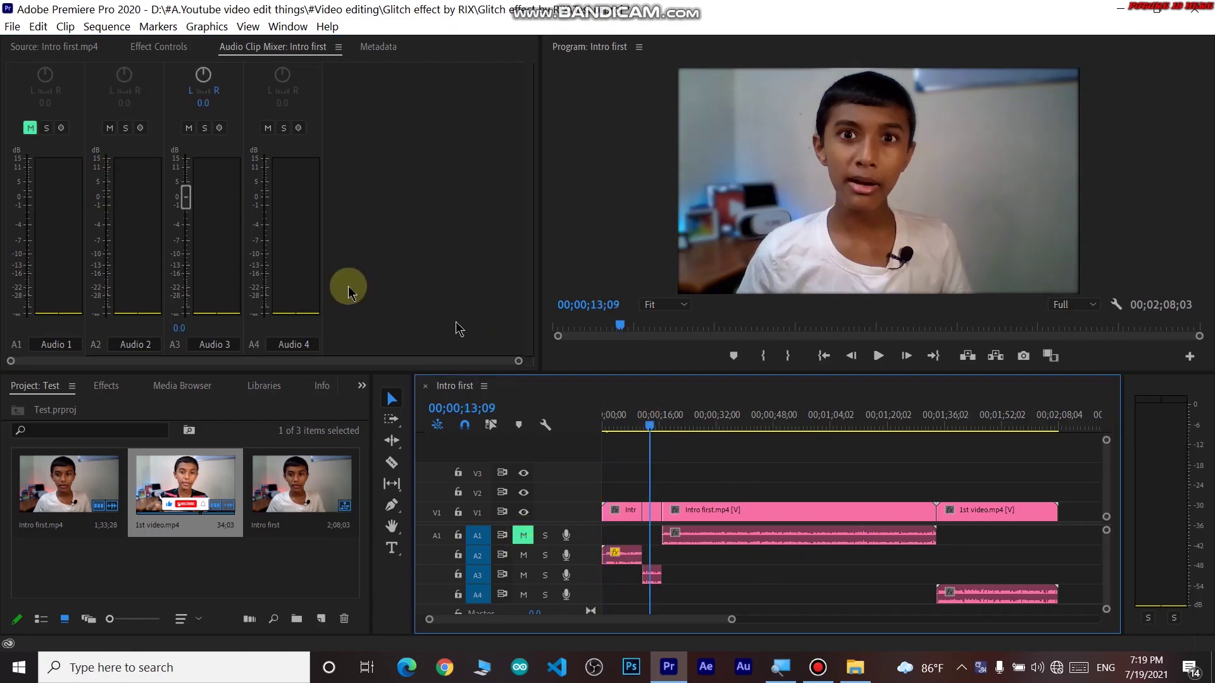
left_click_drag(185, 198, 186, 192)
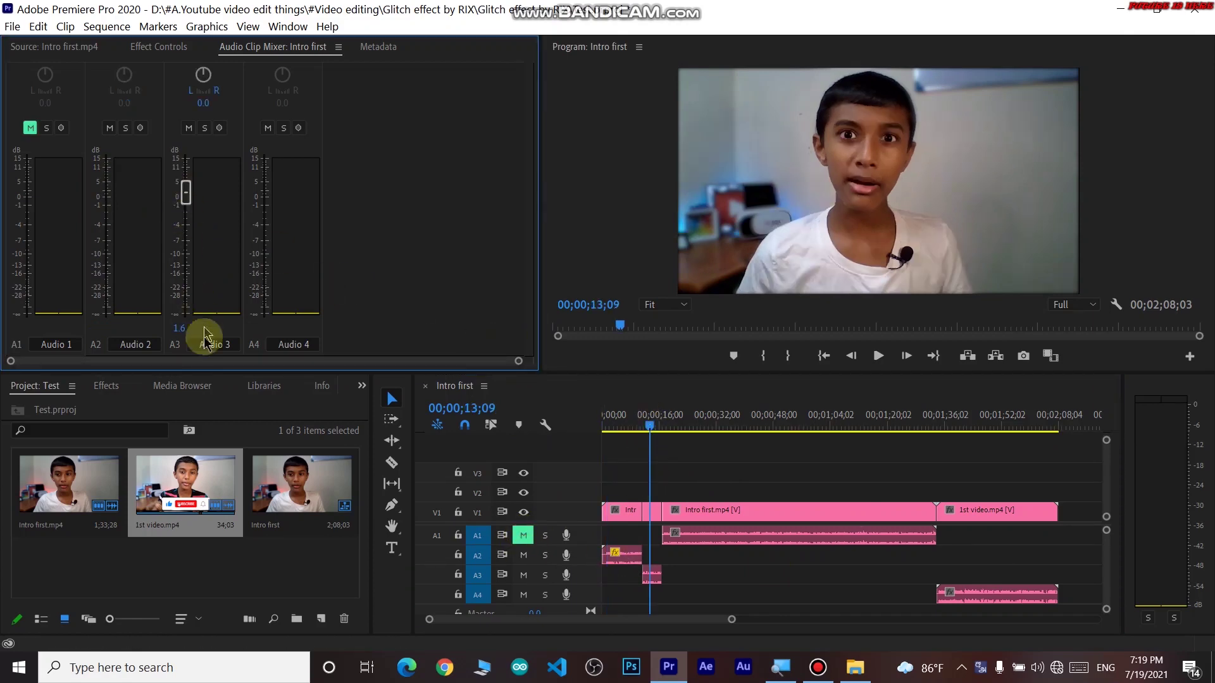
key("space")
left_click(654, 577)
left_click(654, 577)
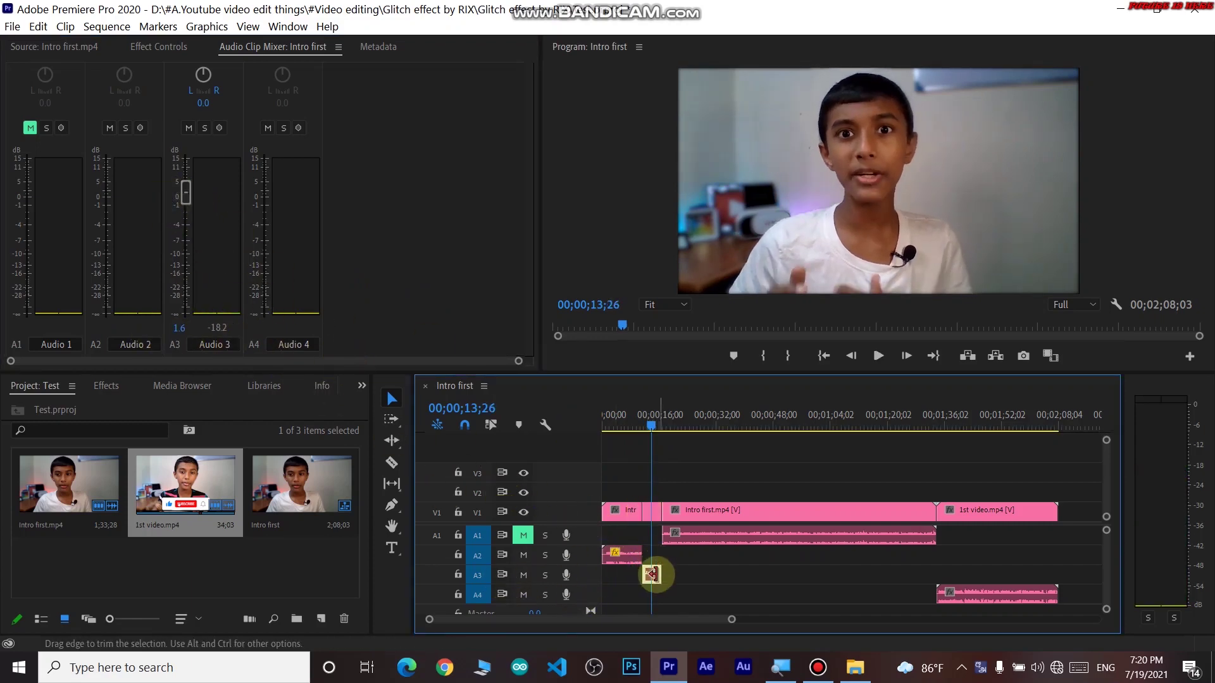
left_click_drag(187, 193, 187, 183)
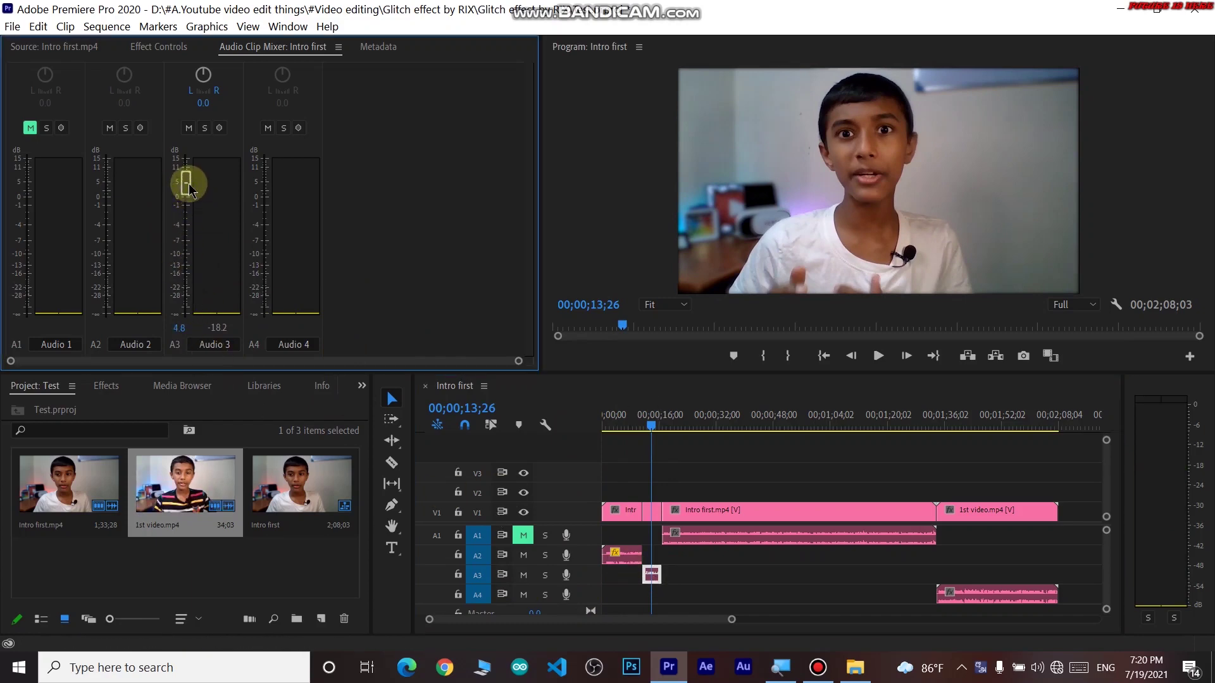
- Clear the clip selection and move the playhead to about 00;01;07;13
left_click_drag(1081, 557, 640, 596)
left_click(968, 553)
left_click(842, 429)
mouse_move(879, 433)
left_mouse_down()
mouse_move(937, 432)
mouse_move(924, 434)
left_mouse_up()
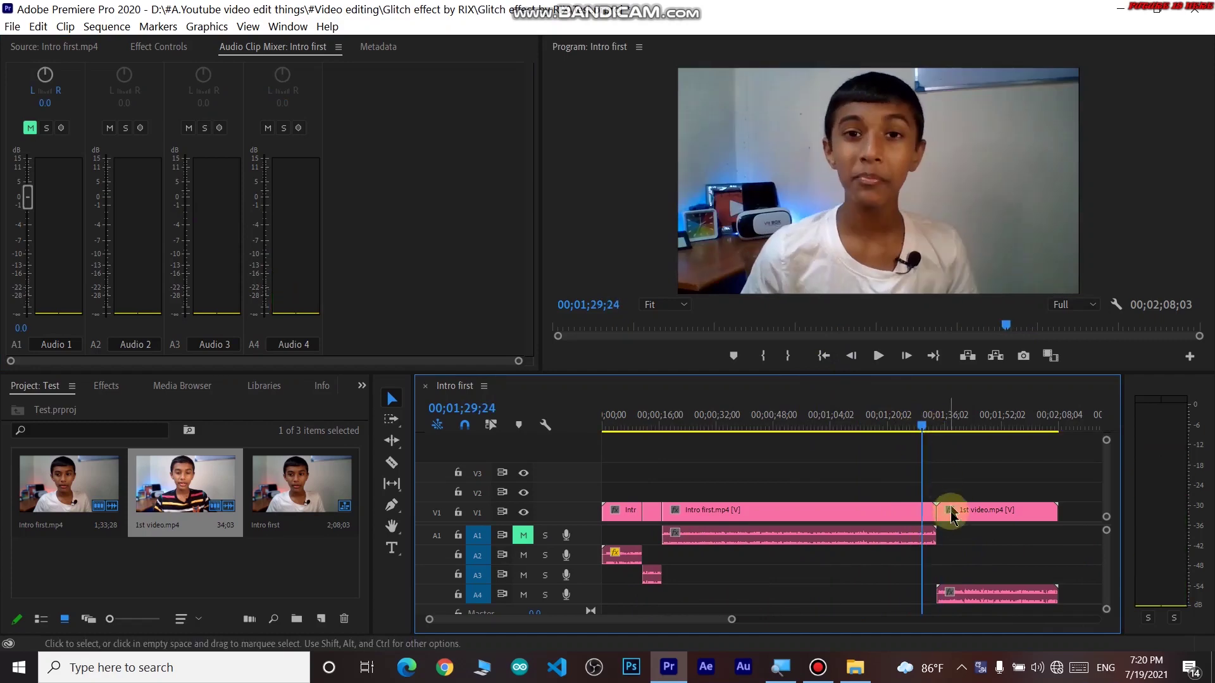
- Mute audio tracks A2 and A3
left_click(525, 560)
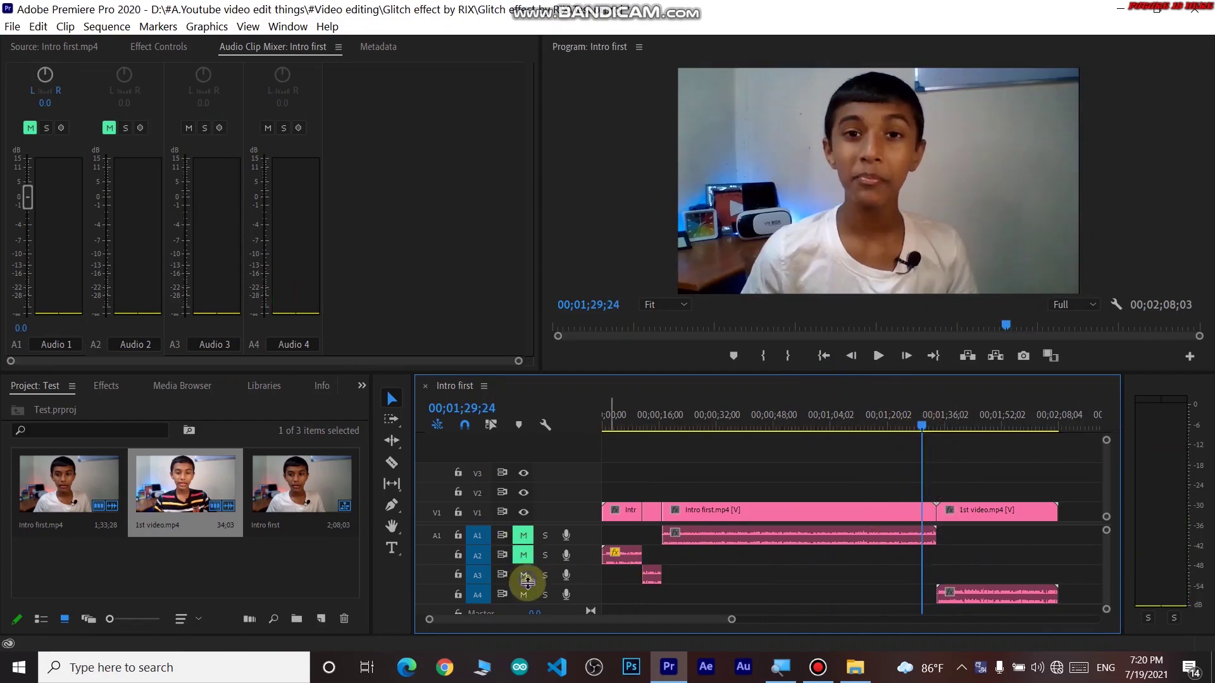
left_click(530, 574)
scroll(967, 550, "up", 3)
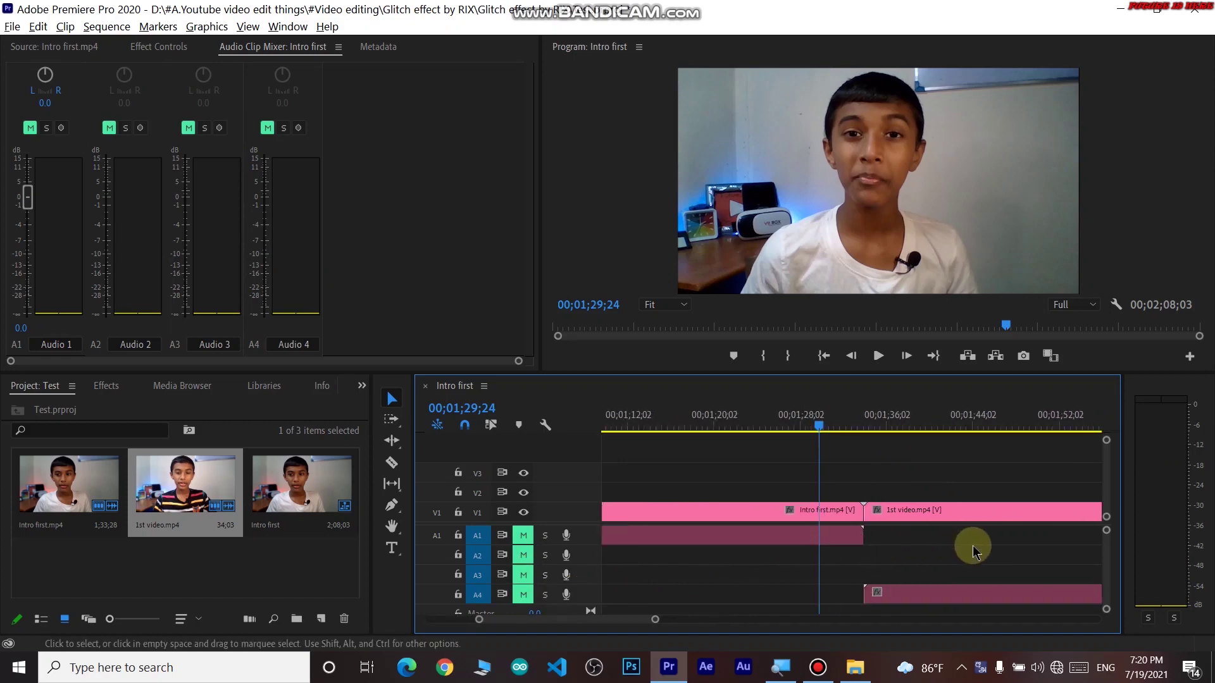
scroll(973, 551, "up", 1)
- Play the glitch transition from just before the cut to 1st video.mp4, then zoom out
left_click(821, 427)
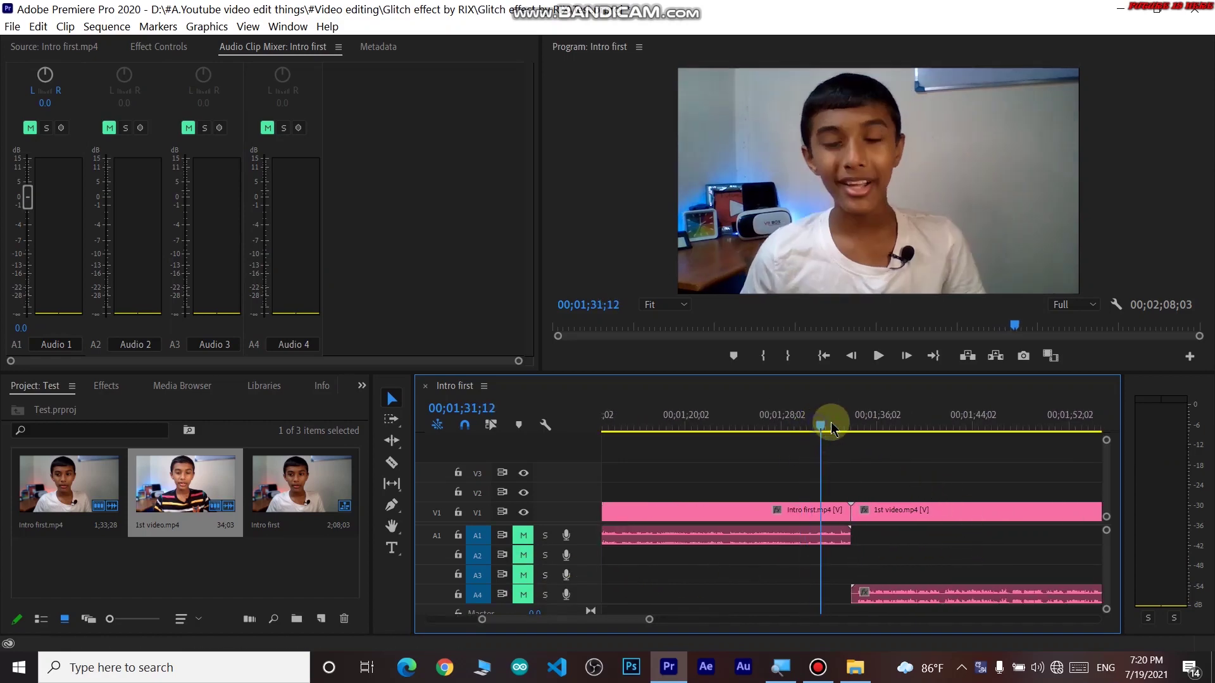
left_click_drag(833, 430, 812, 425)
key("space")
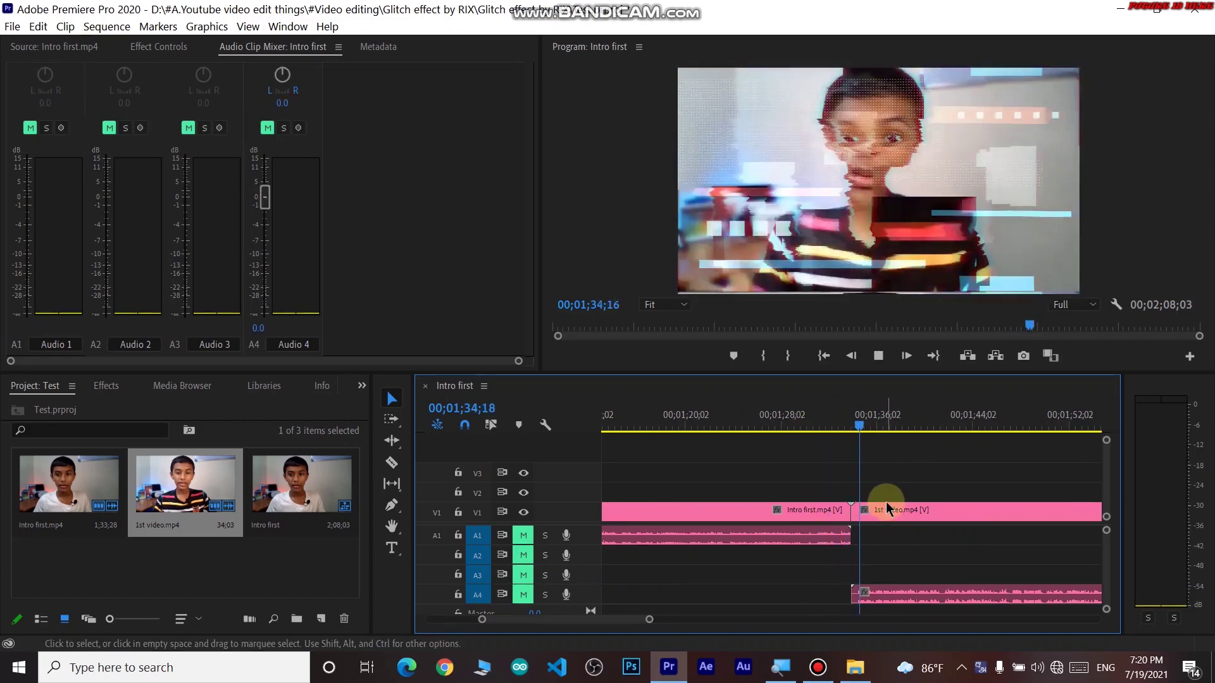
key("space")
key("minus")
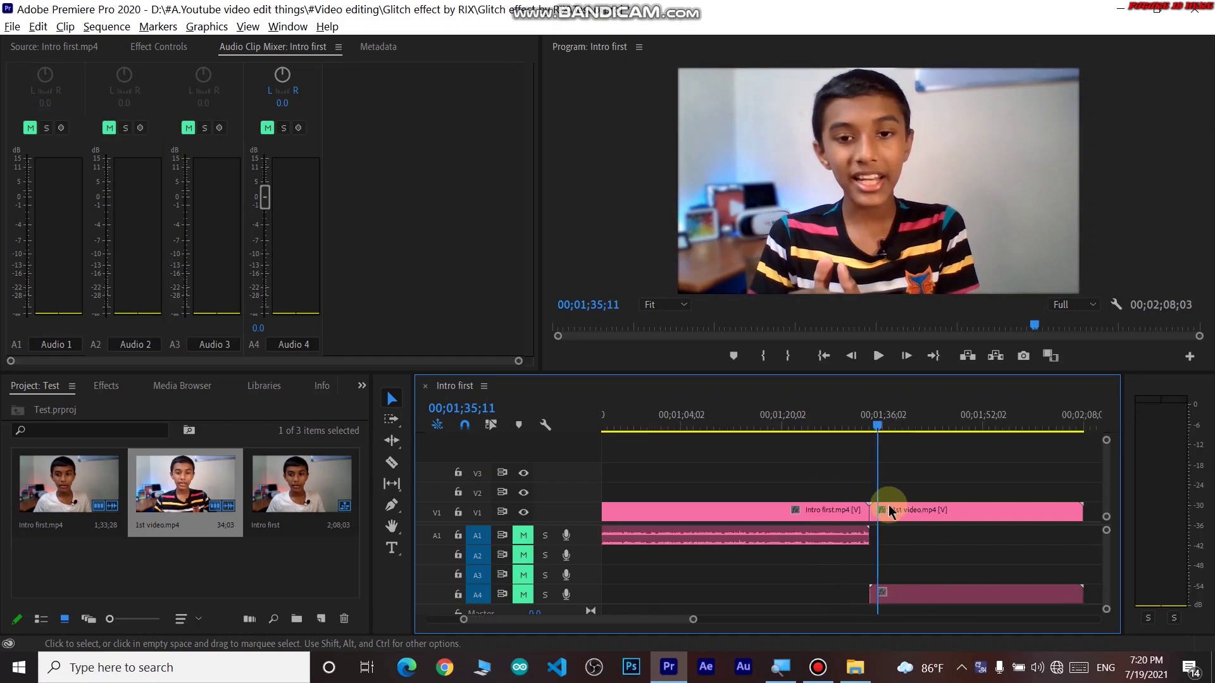
key("minus")
key("minus")
key("minus")
scroll(790, 538, "down", 5)
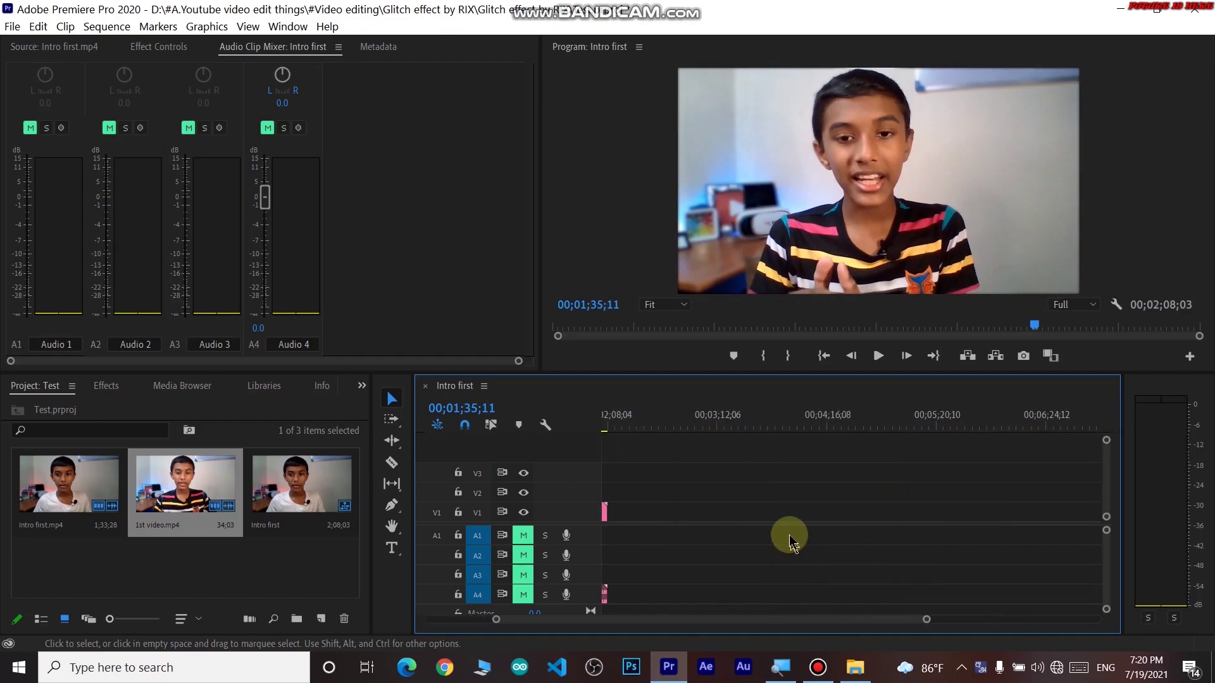
scroll(789, 538, "up", 5)
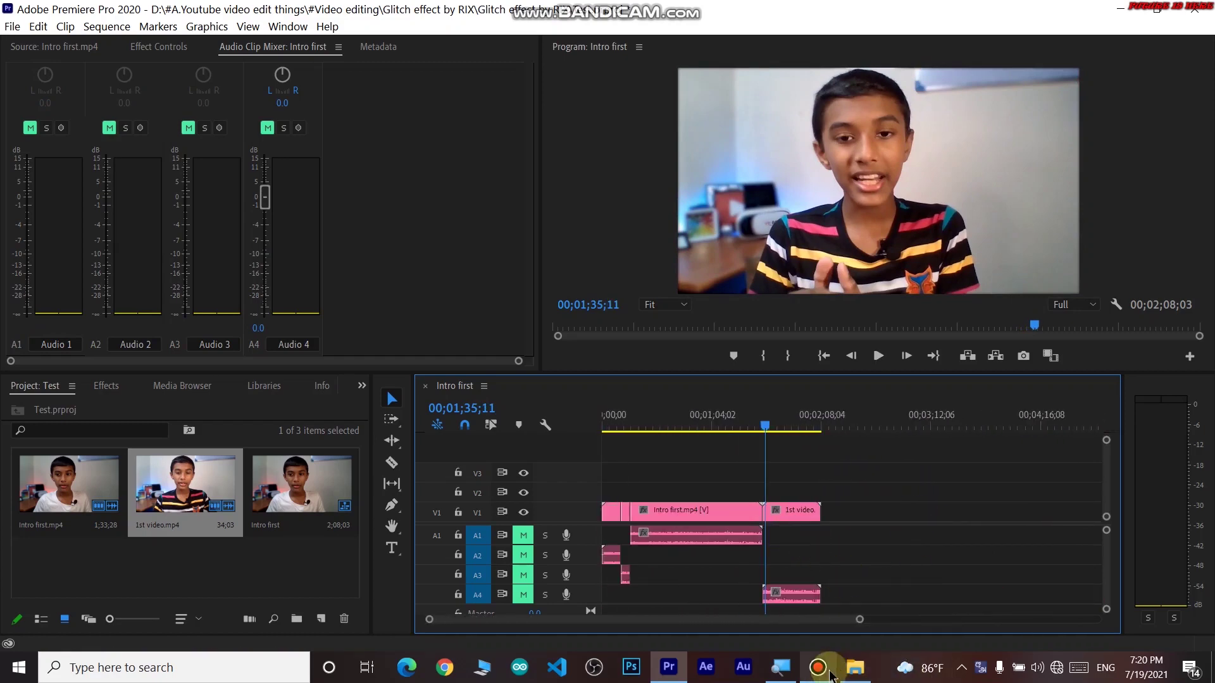
- Place the playhead at 00;00;54;28 on the timeline
left_click(817, 667)
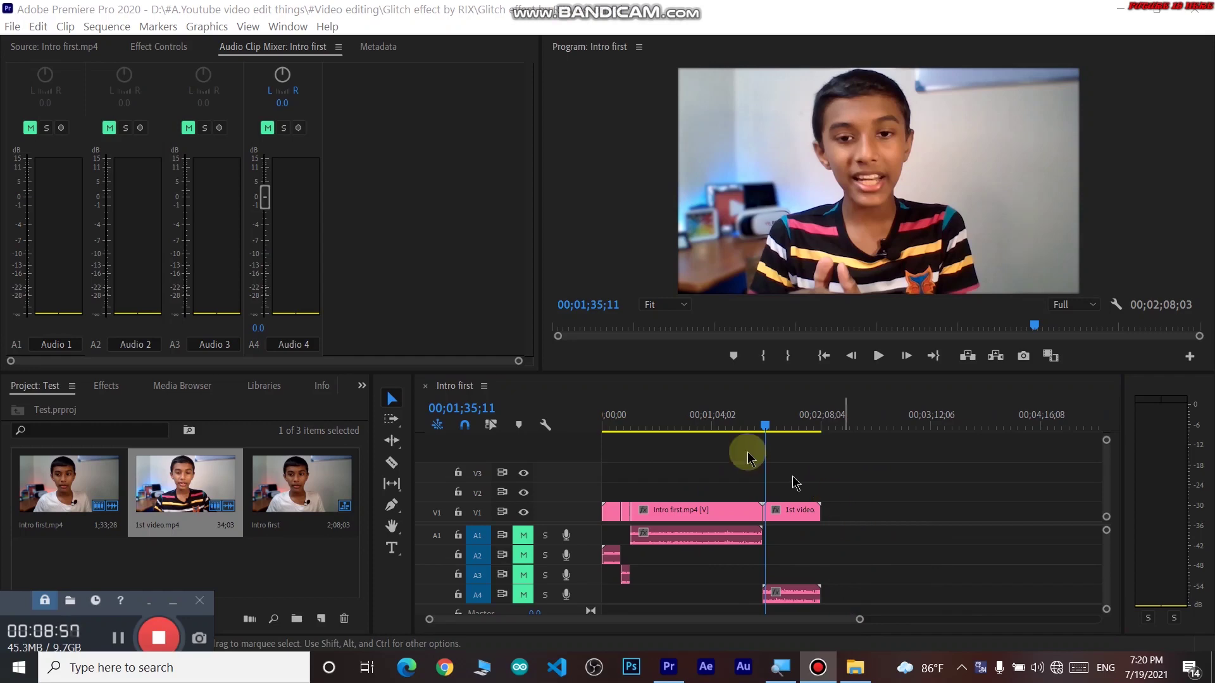
left_click(697, 428)
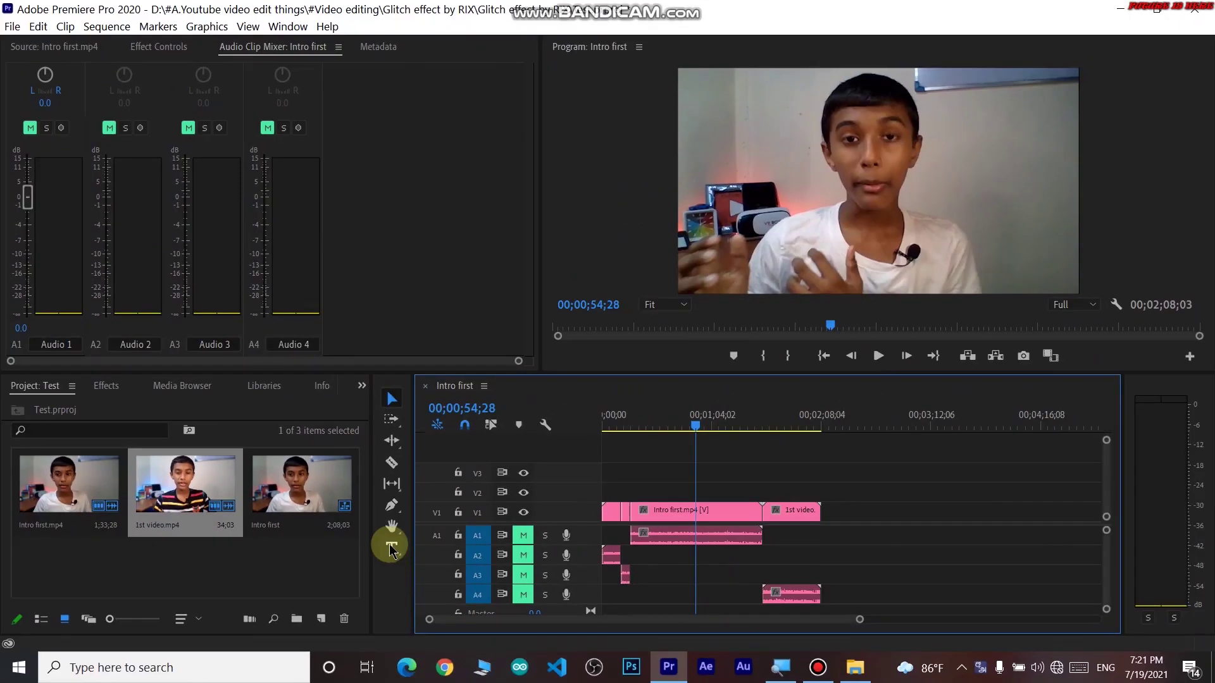
- Create a text graphic on V2 near the top-left of the frame with the Type tool
left_click(390, 548)
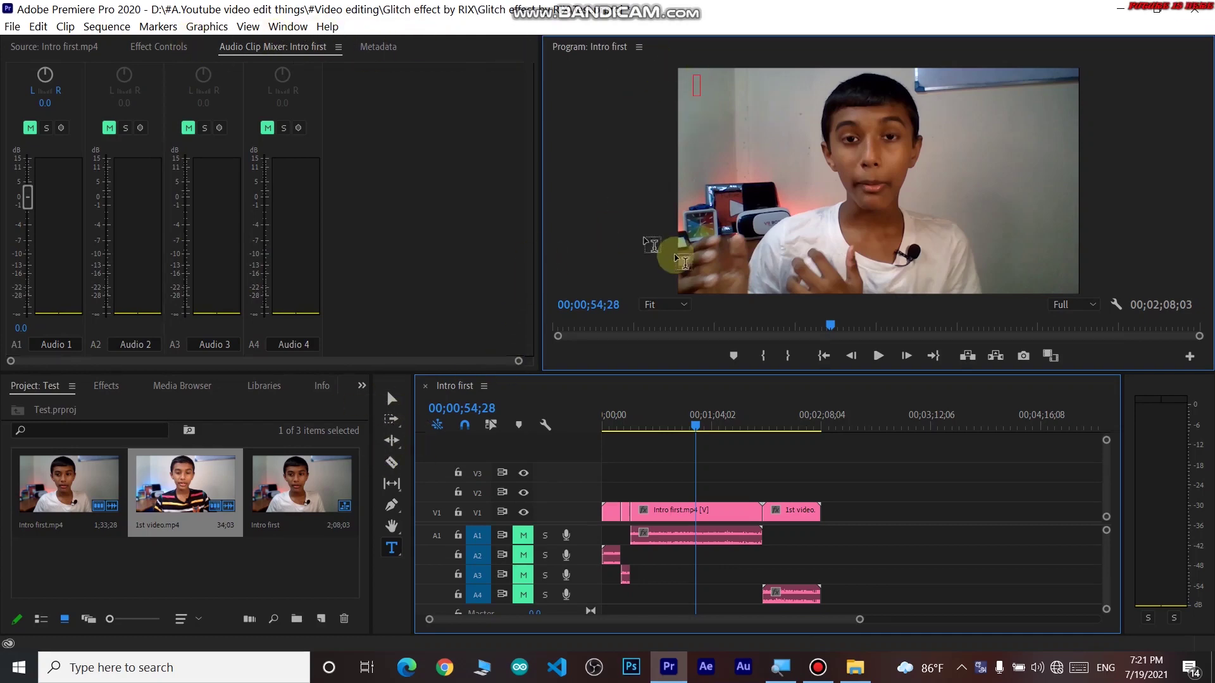
left_click(696, 94)
type("h")
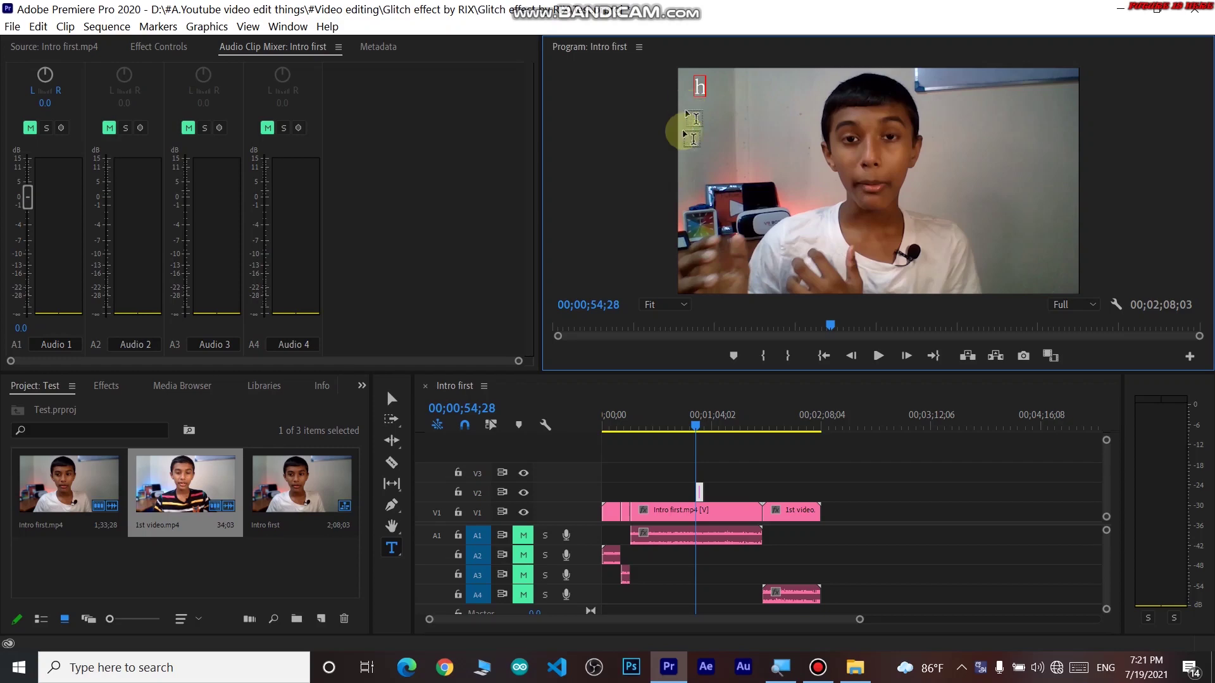
left_click(820, 669)
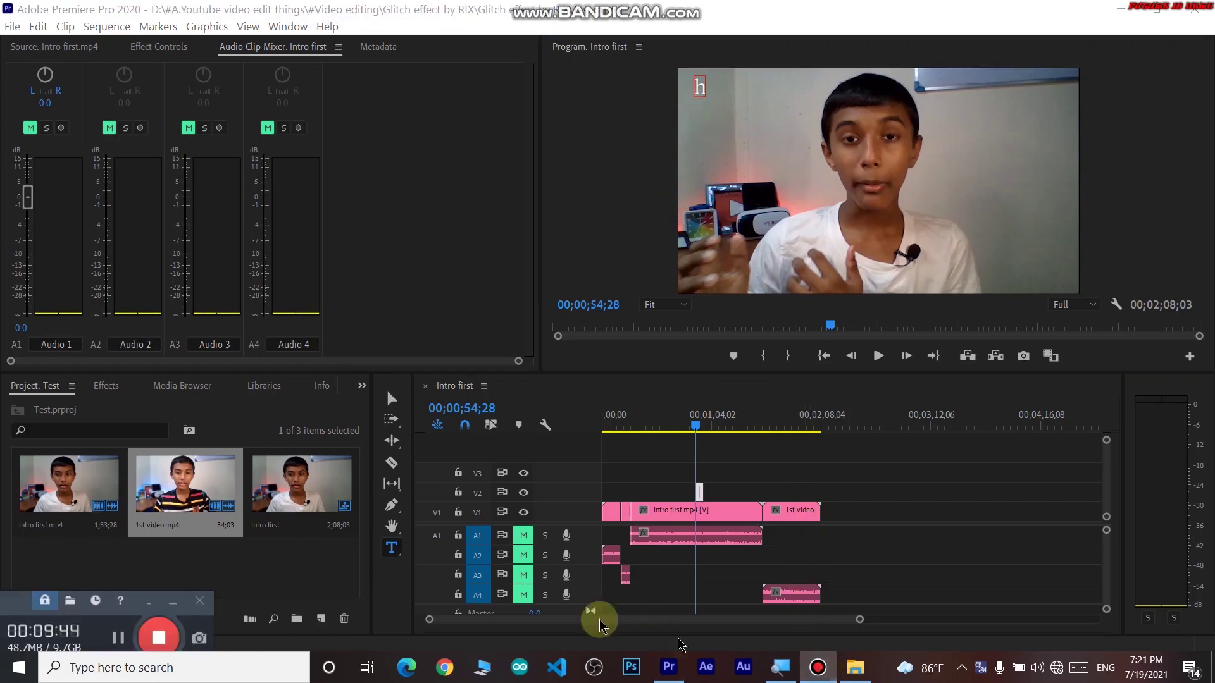